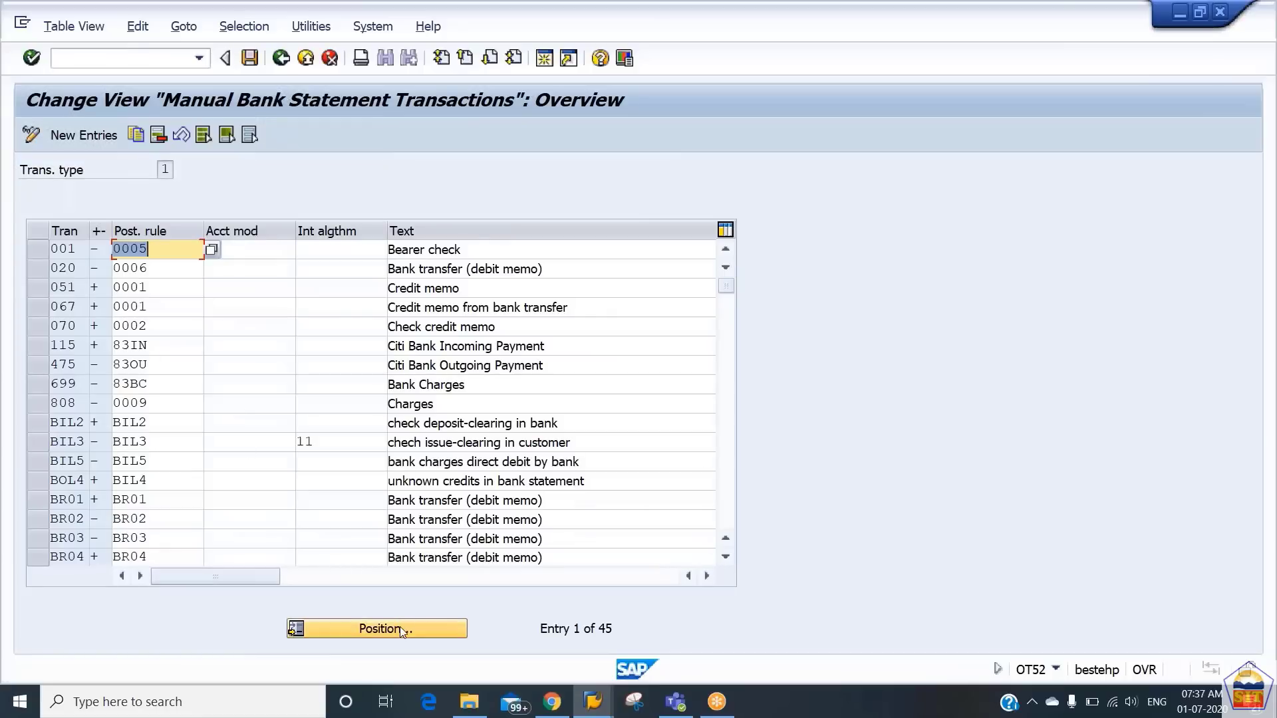
{"action": "left_click", "coordinate": [37, 345]}
{"action": "left_click", "coordinate": [37, 365]}
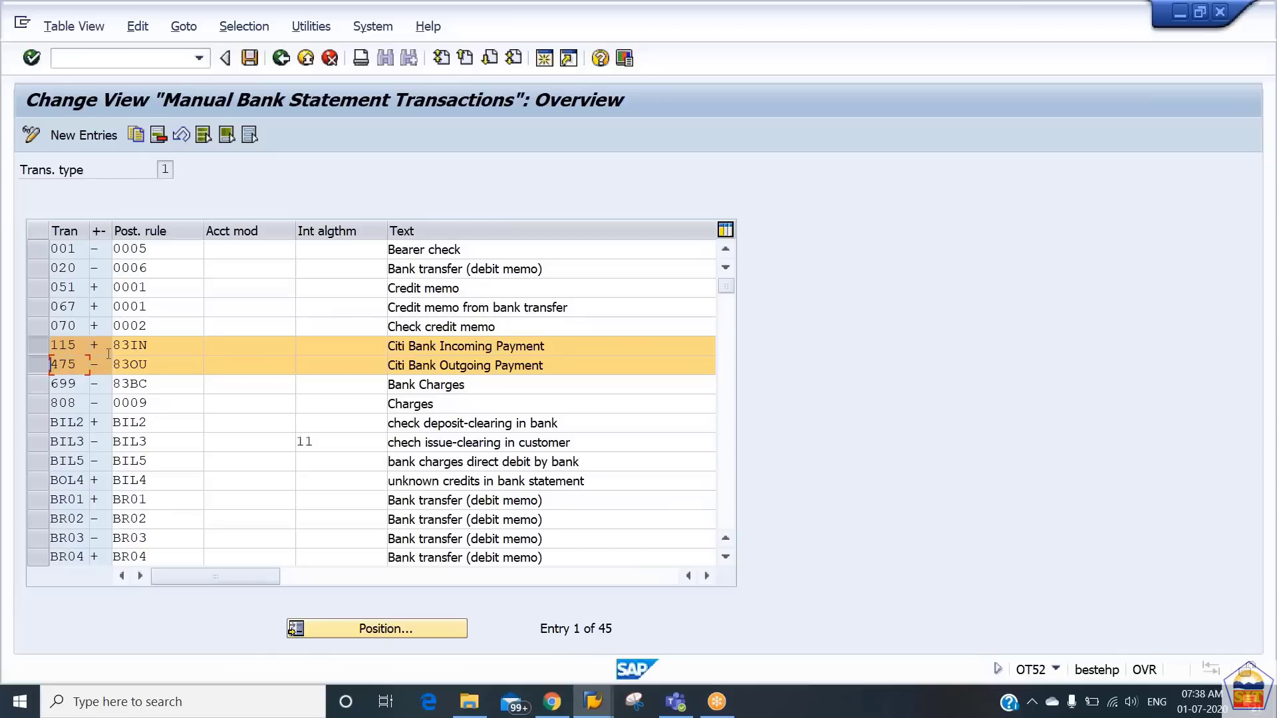
{"action": "left_click", "coordinate": [33, 343]}
{"action": "left_click", "coordinate": [33, 370]}
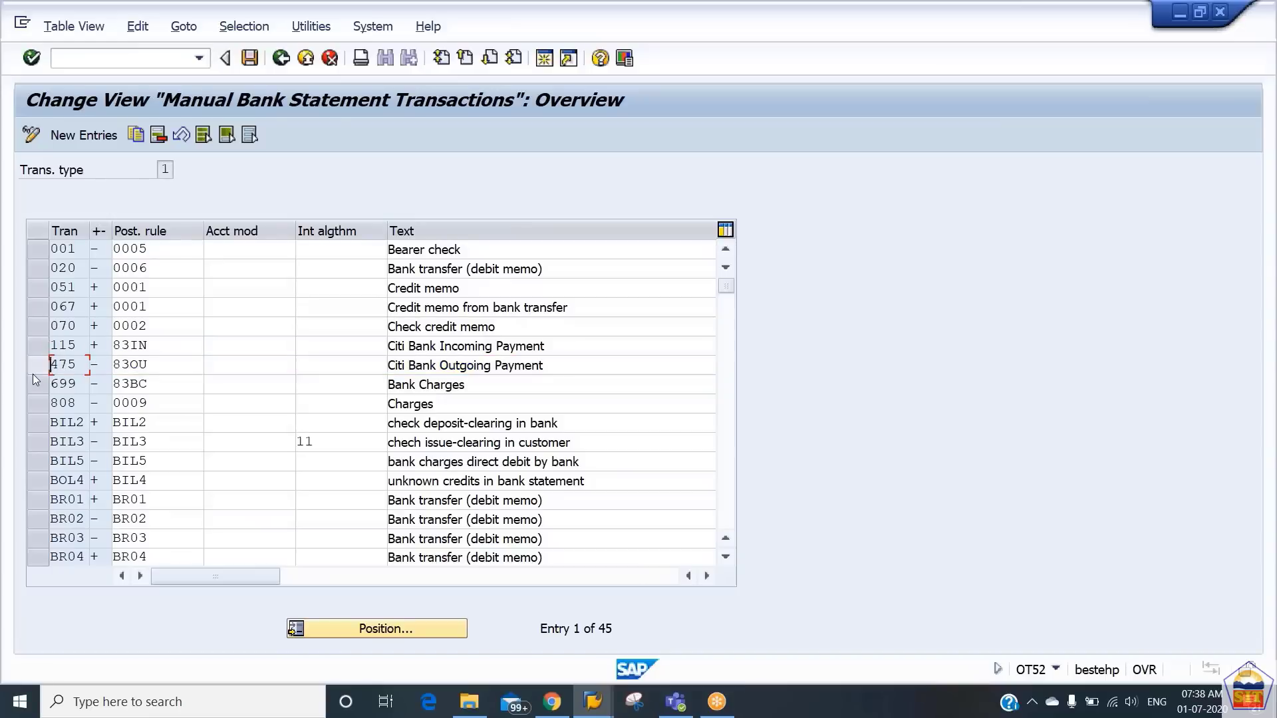
Step: Set the posting rules to 86IN for Citi Bank Incoming Payment and 86OU for Citi Bank Outgoing Payment, and save
{"action": "left_click", "coordinate": [159, 347]}
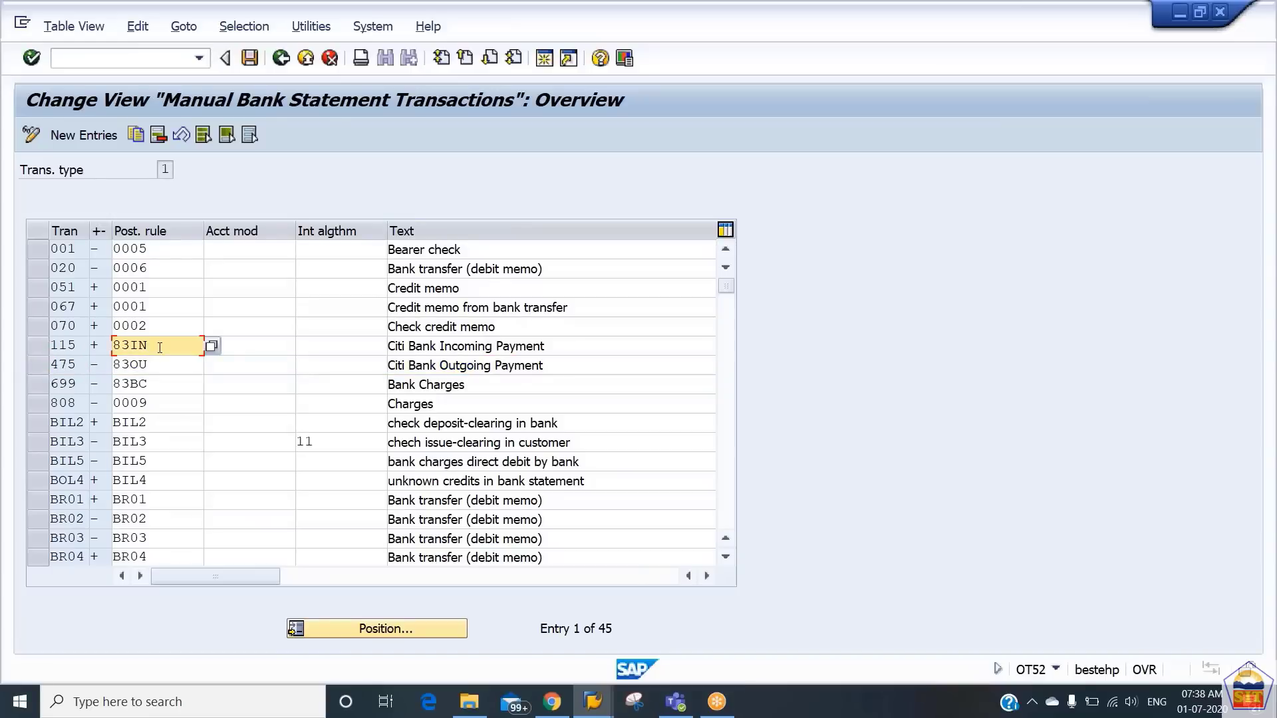
{"action": "key", "text": "BackSpace"}
{"action": "key", "text": "BackSpace"}
{"action": "key", "text": "BackSpace"}
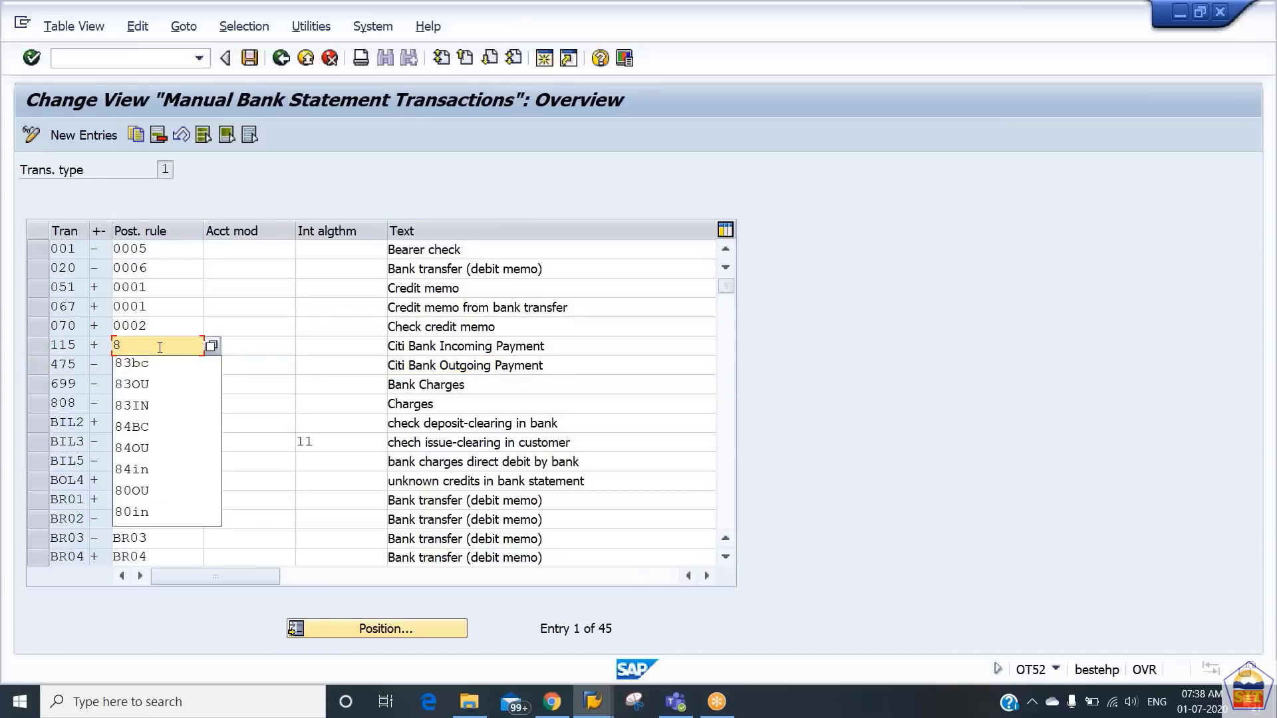
{"action": "type", "text": "6in"}
{"action": "key", "text": "Down"}
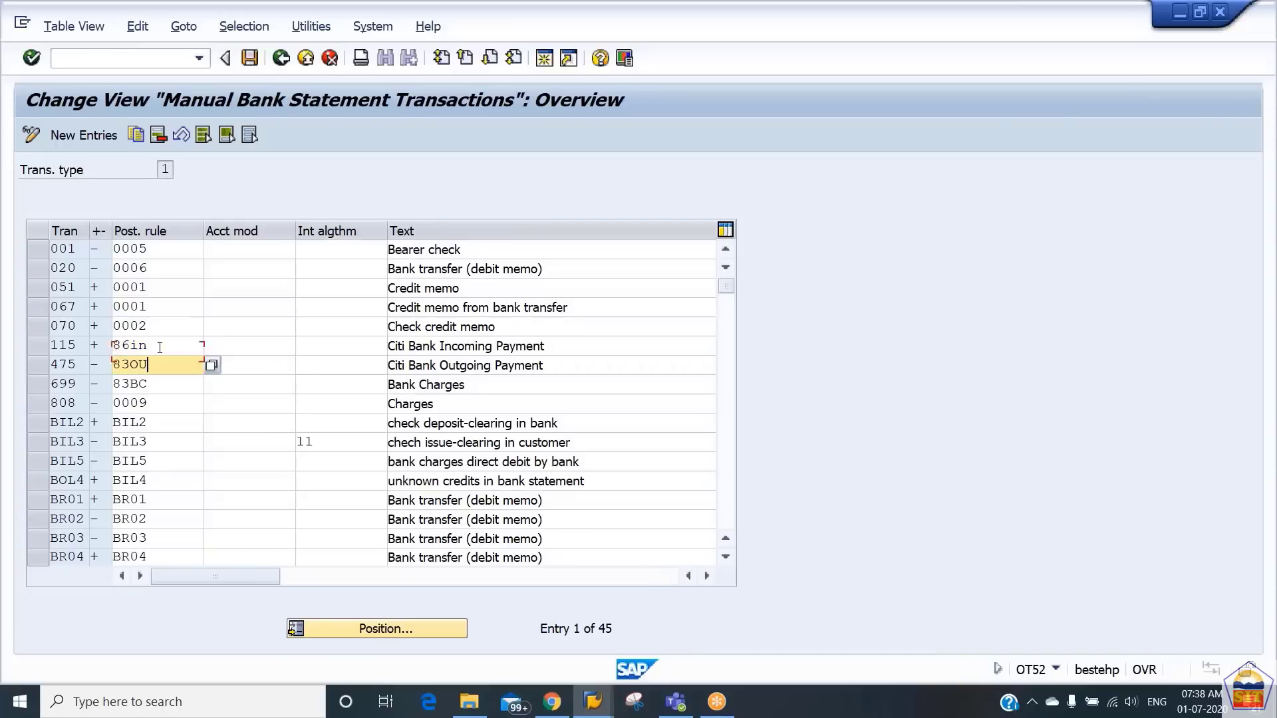
{"action": "type", "text": "6"}
{"action": "key", "text": "Return"}
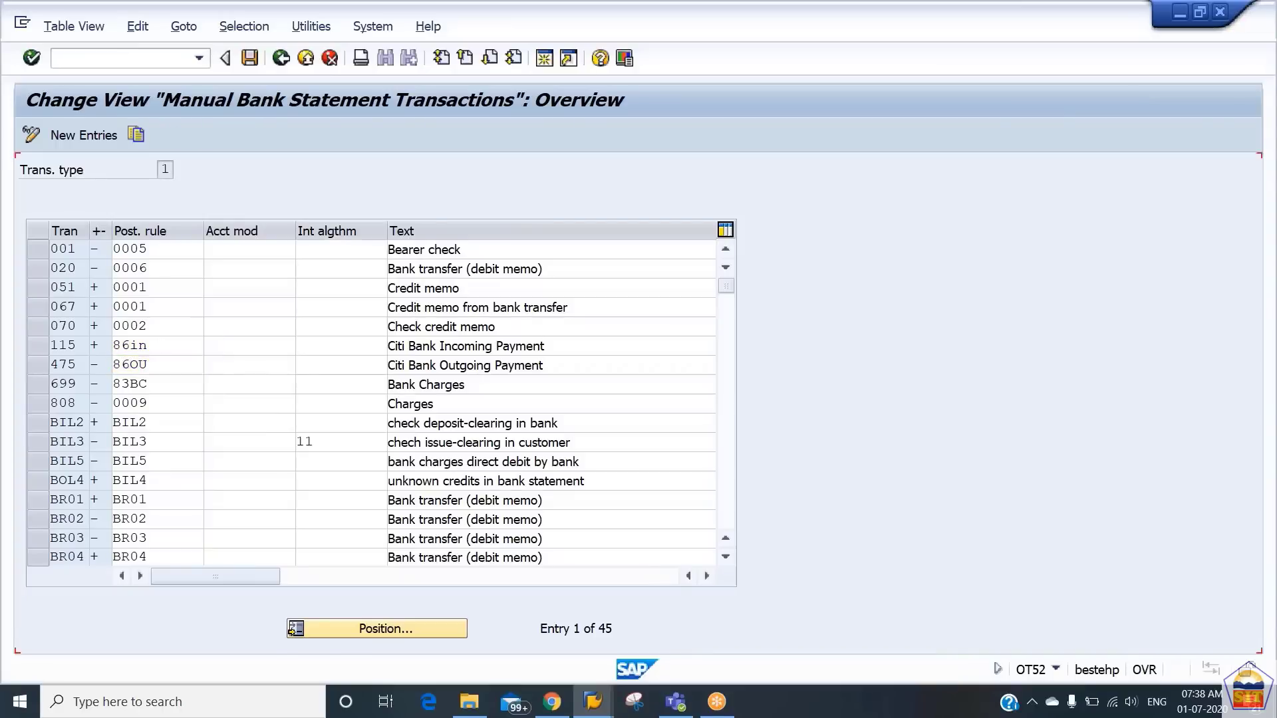
{"action": "key", "text": "ctrl+s"}
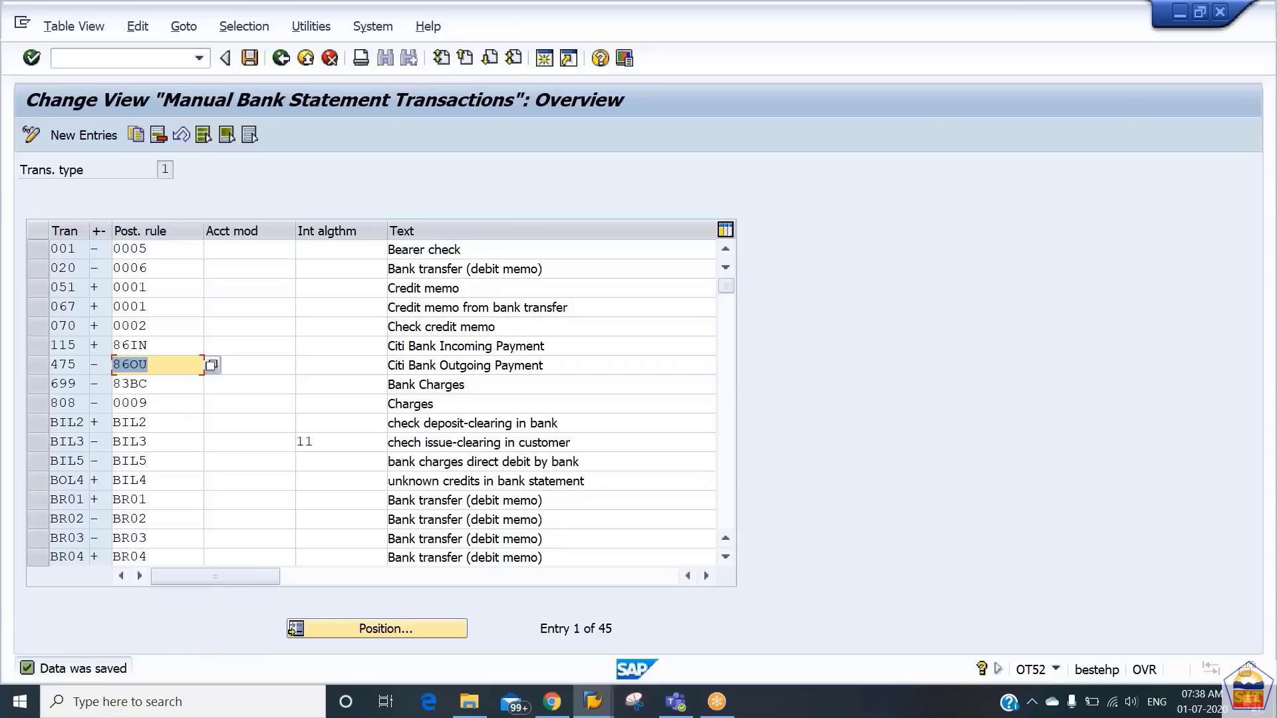
Step: Open transaction FS00 and display G/L account 200102
{"action": "left_click", "coordinate": [152, 54]}
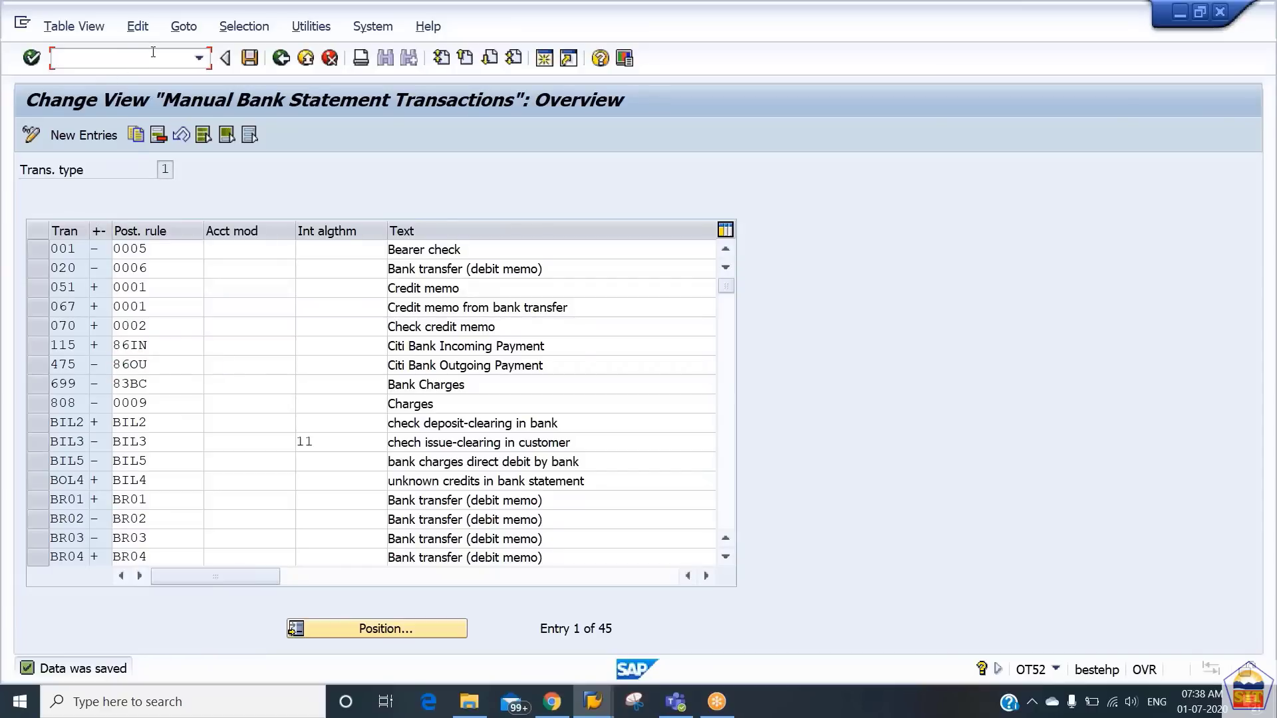
{"action": "type", "text": "/nfs00"}
{"action": "key", "text": "Return"}
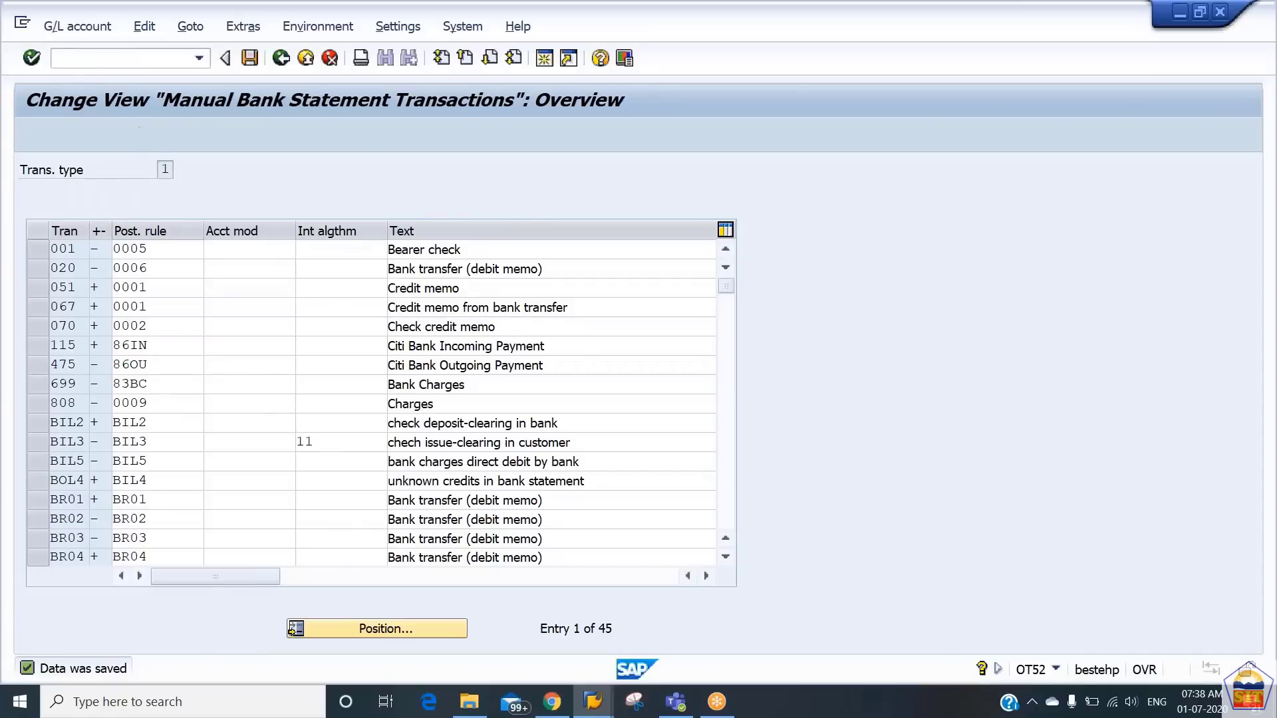
{"action": "type", "text": "20010"}
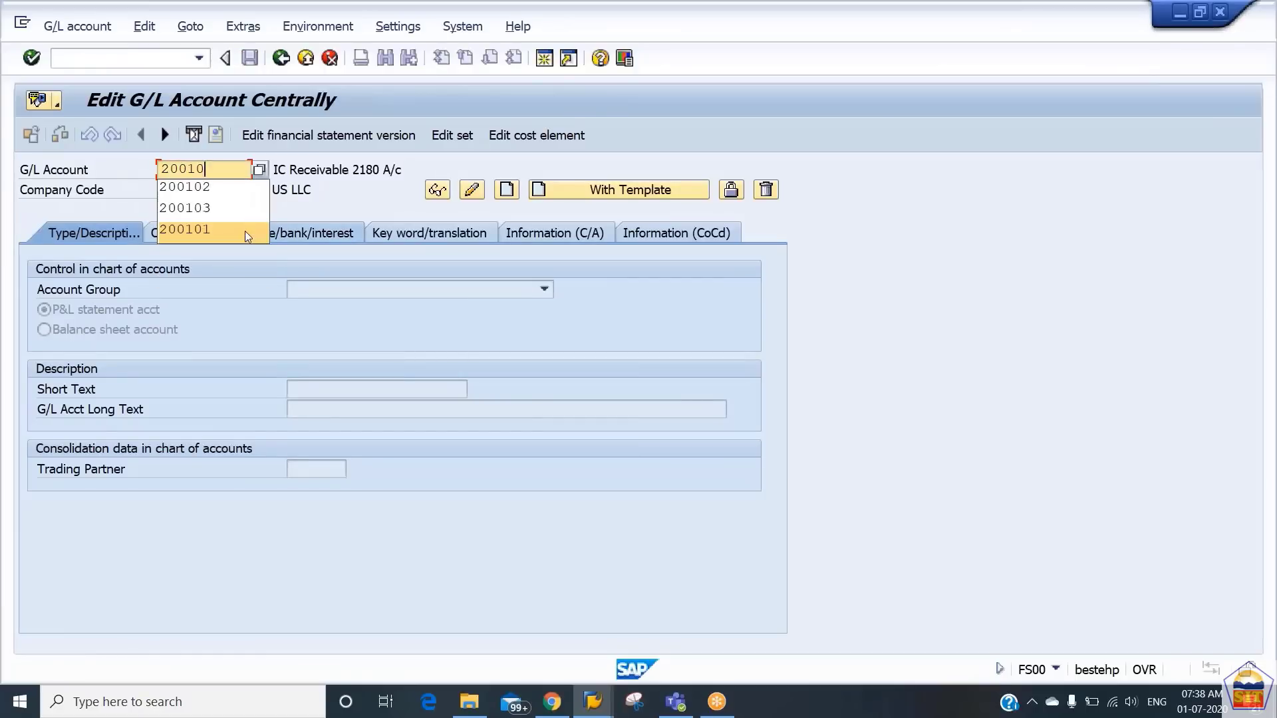
{"action": "type", "text": "1"}
{"action": "key", "text": "BackSpace"}
{"action": "type", "text": "2"}
{"action": "key", "text": "Return"}
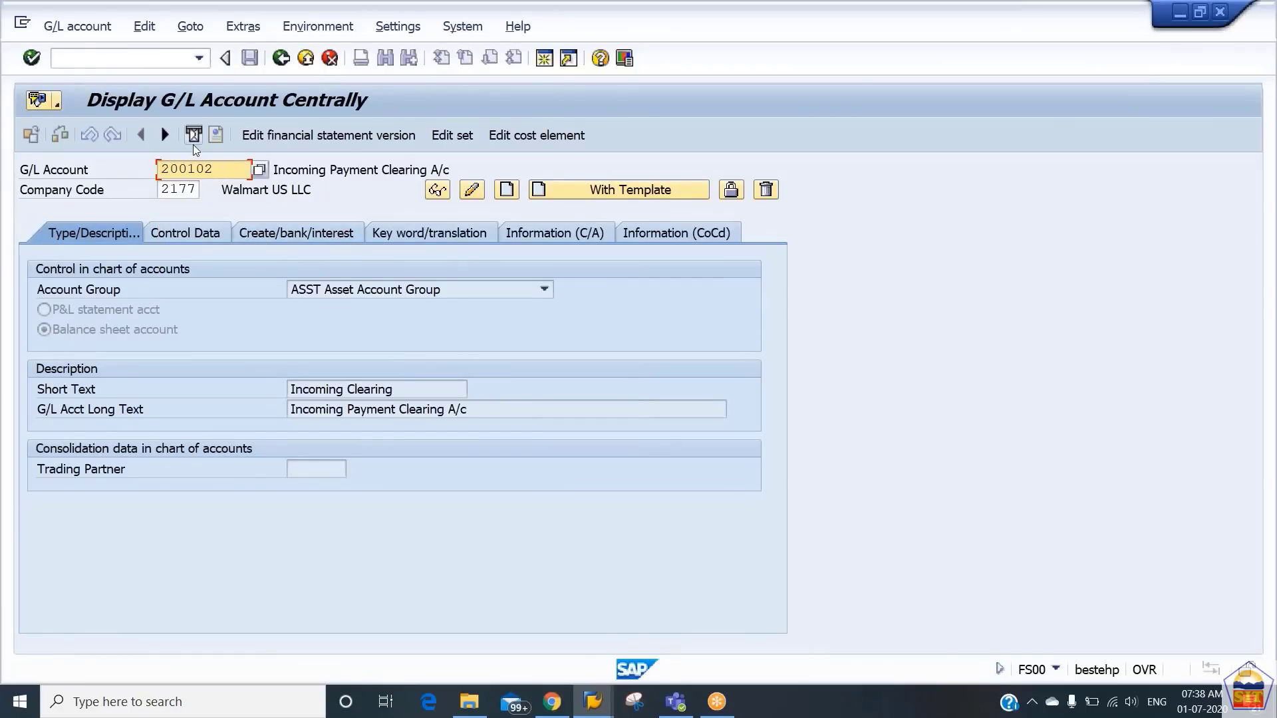
Step: Display G/L account 200103 for the same company code
{"action": "key", "text": "BackSpace"}
{"action": "type", "text": "3"}
{"action": "key", "text": "Return"}
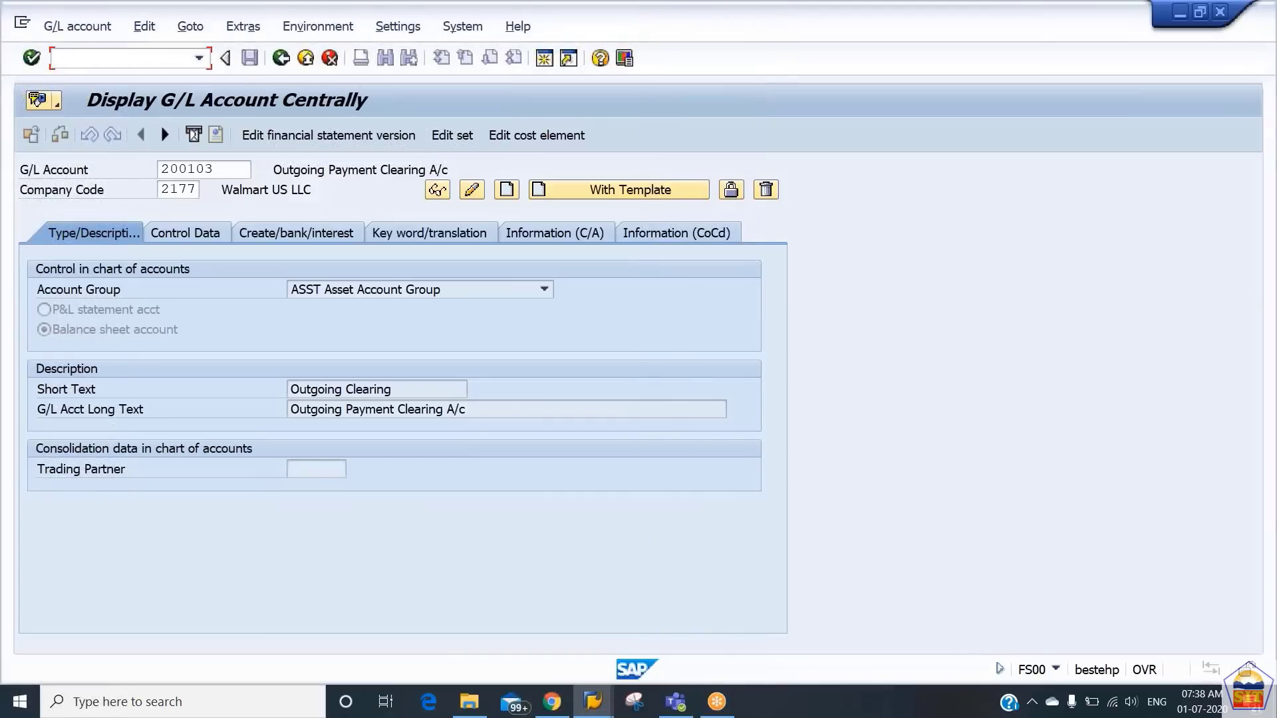
Step: Open transaction FBL5N and try to list the open items for customer accounts 1 to ALL
{"action": "type", "text": "/nf-02"}
{"action": "key", "text": "BackSpace"}
{"action": "key", "text": "BackSpace"}
{"action": "key", "text": "BackSpace"}
{"action": "type", "text": "bl1n"}
{"action": "key", "text": "BackSpace"}
{"action": "key", "text": "BackSpace"}
{"action": "type", "text": "5n"}
{"action": "key", "text": "Return"}
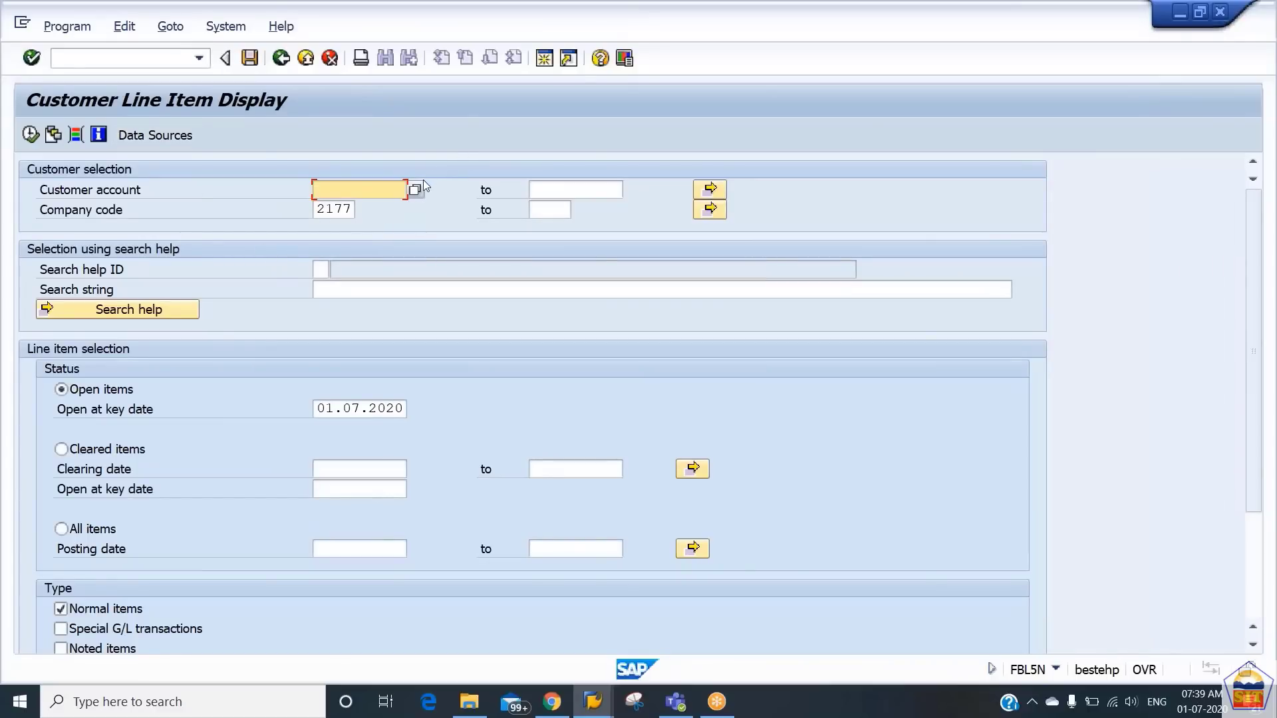
{"action": "type", "text": "1"}
{"action": "key", "text": "Tab"}
{"action": "type", "text": "all"}
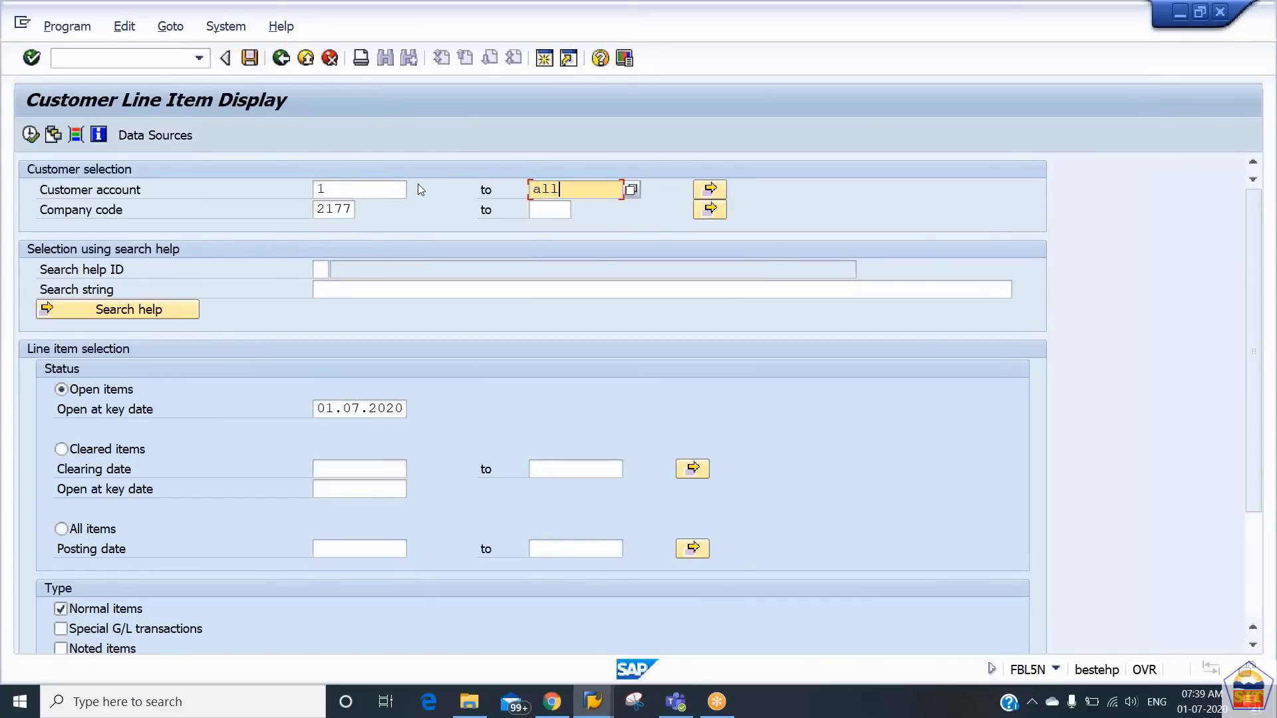
{"action": "left_click", "coordinate": [32, 135]}
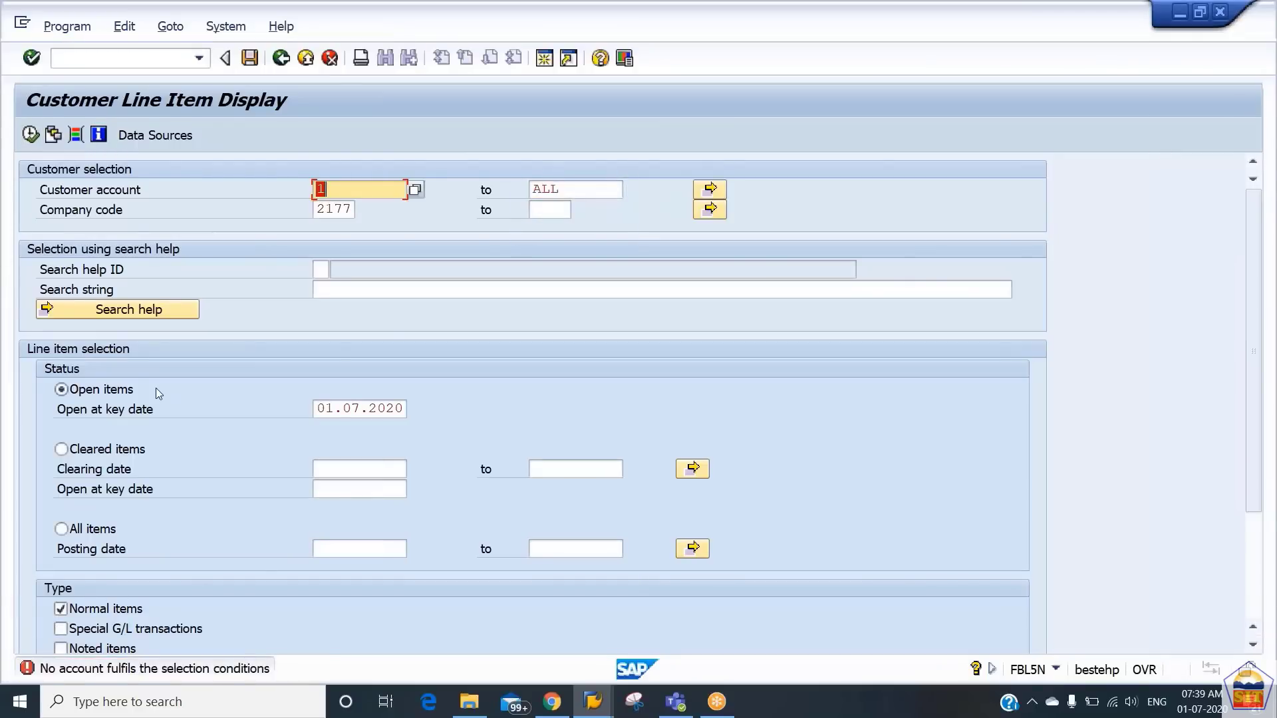
Step: Change the customer line item selection to company code 2186, with accounts starting from 1, and list the open items
{"action": "key", "text": "Delete"}
{"action": "key", "text": "Tab"}
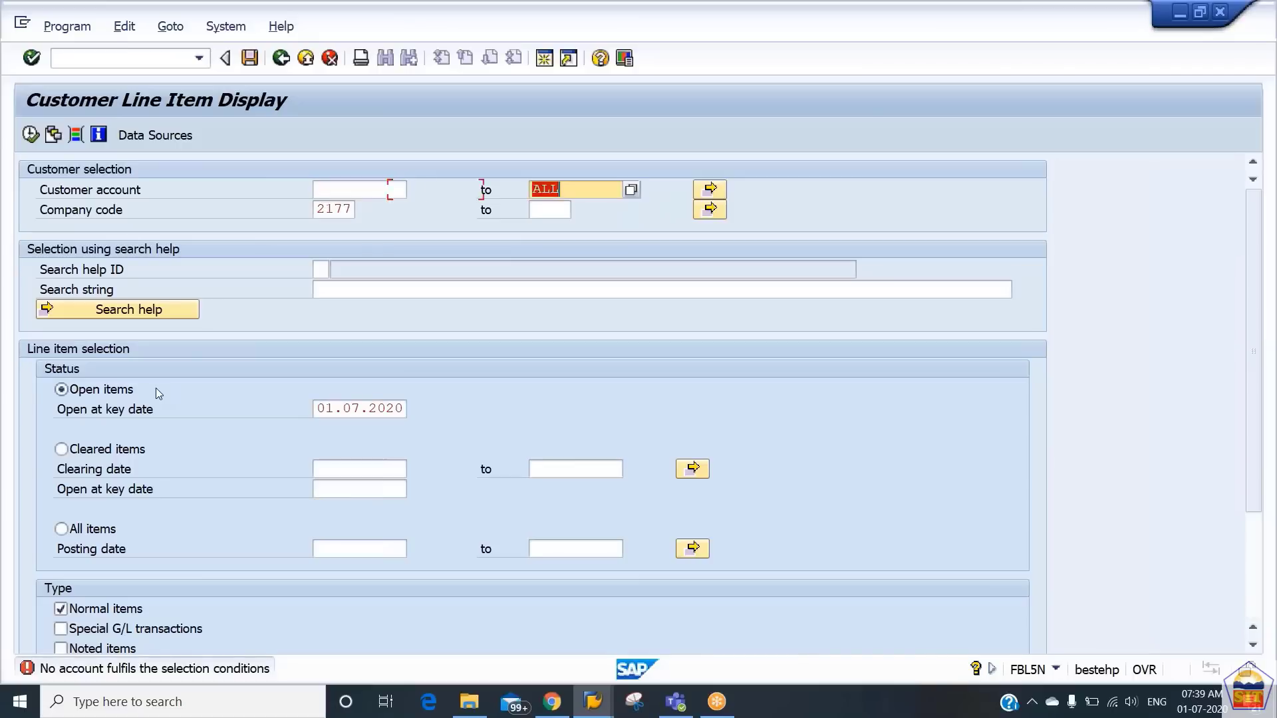
{"action": "key", "text": "Tab"}
{"action": "type", "text": "21"}
{"action": "key", "text": "Down"}
{"action": "key", "text": "Return"}
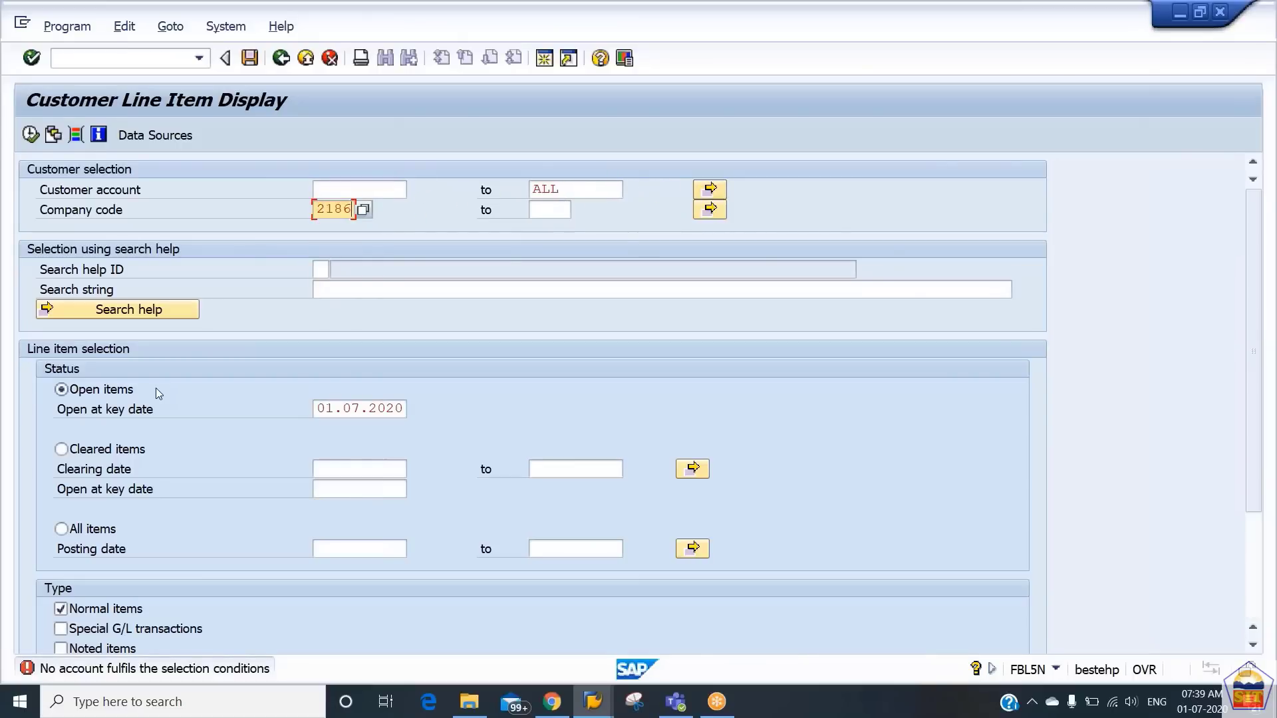
{"action": "key", "text": "shift+Tab"}
{"action": "key", "text": "shift+Tab"}
{"action": "type", "text": "1"}
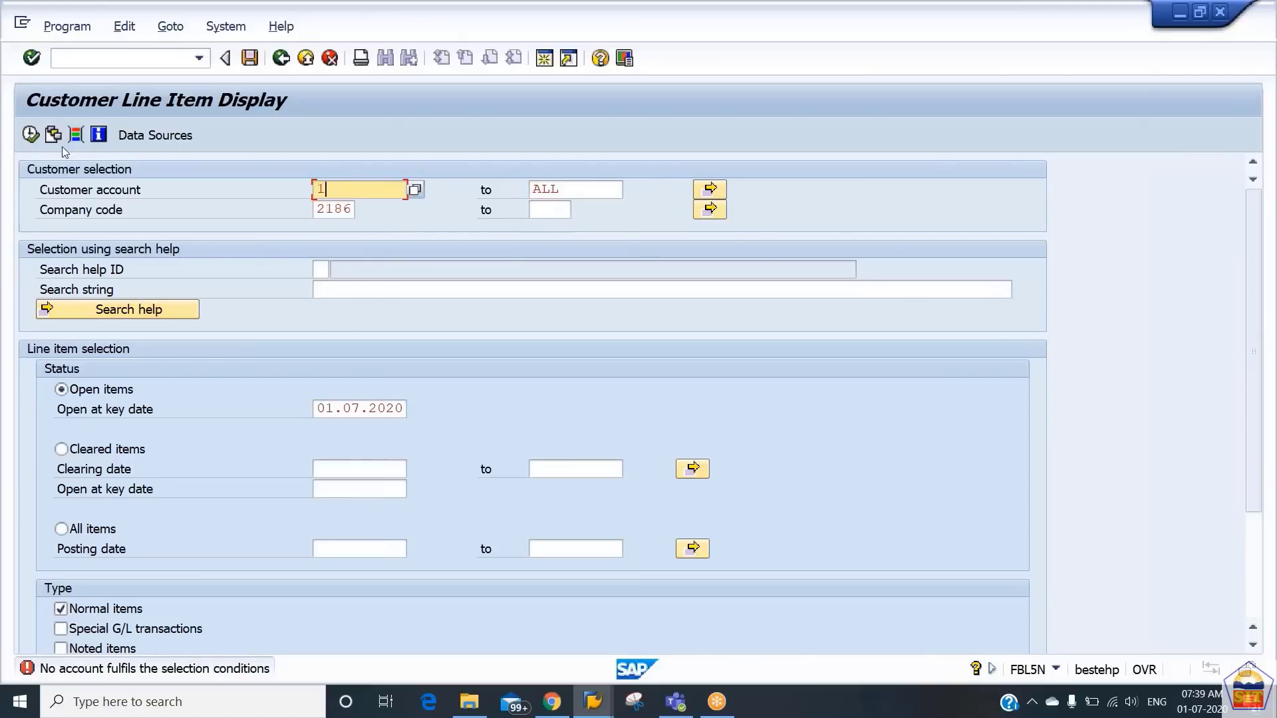
{"action": "left_click", "coordinate": [22, 134]}
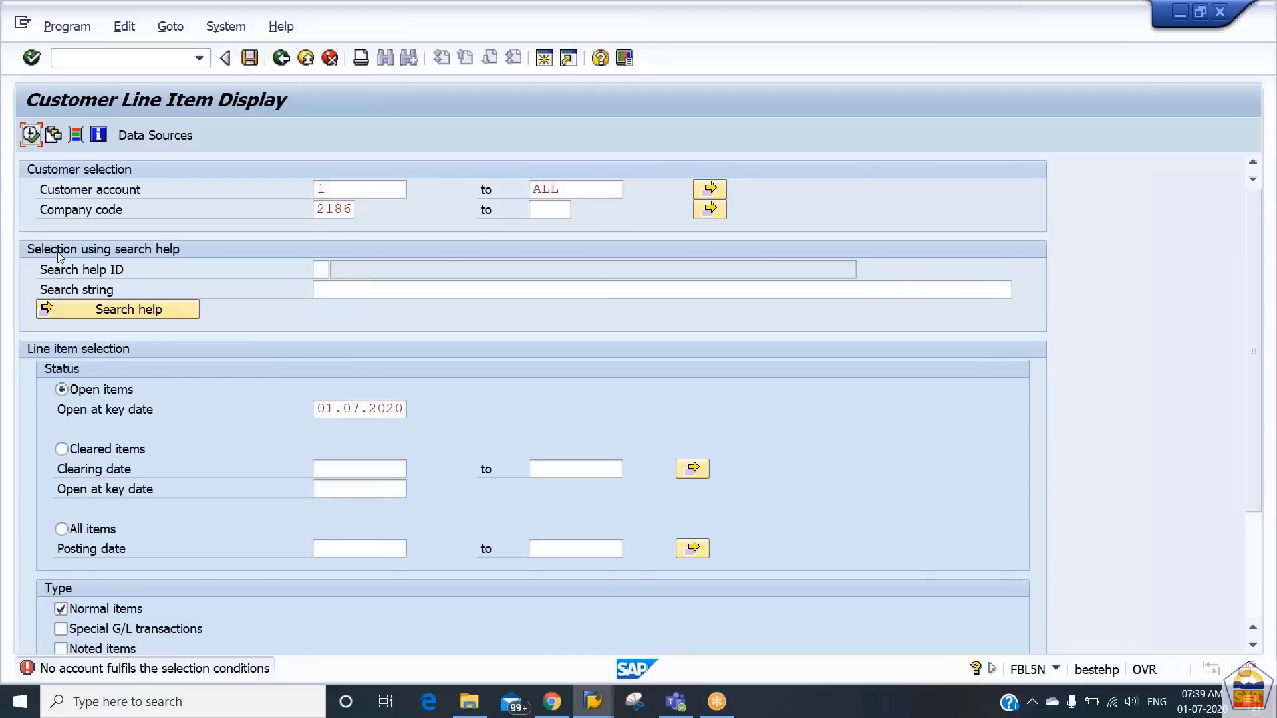
{"action": "left_click", "coordinate": [31, 136]}
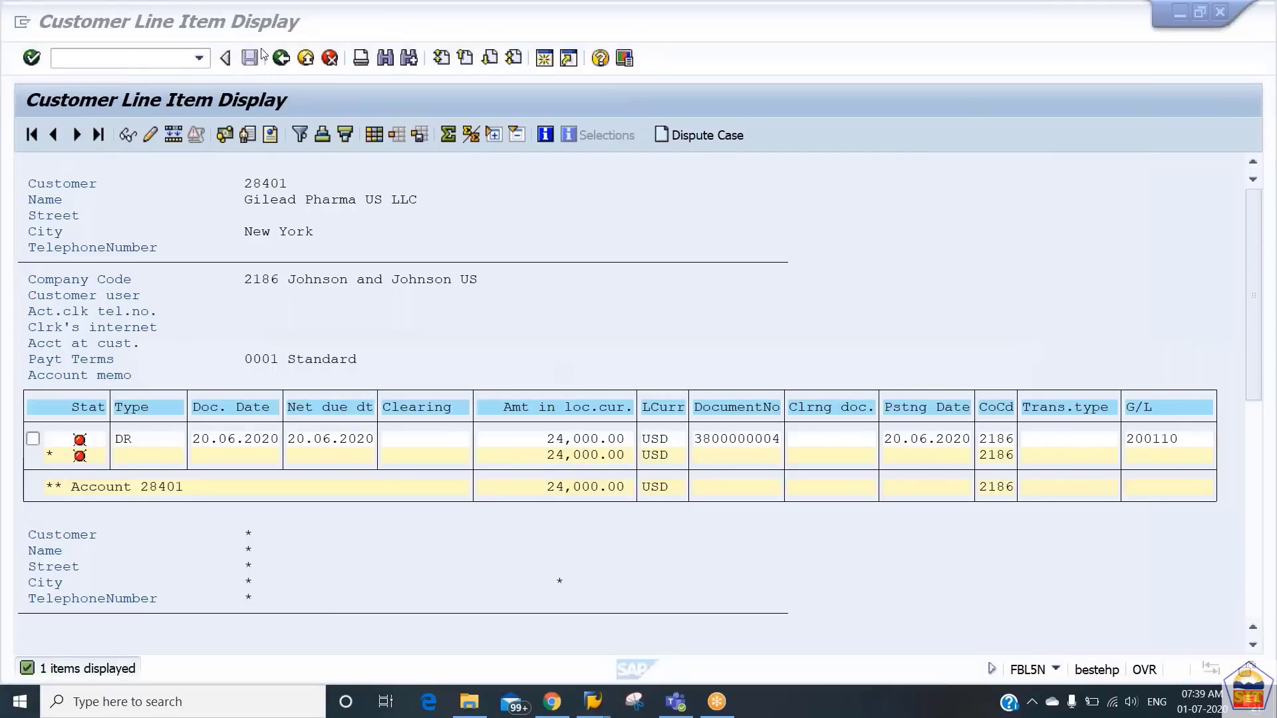
Step: Leave the customer item list, open transaction FBL1N and run the open item list for vendor accounts 1 to ALL
{"action": "left_click", "coordinate": [281, 59]}
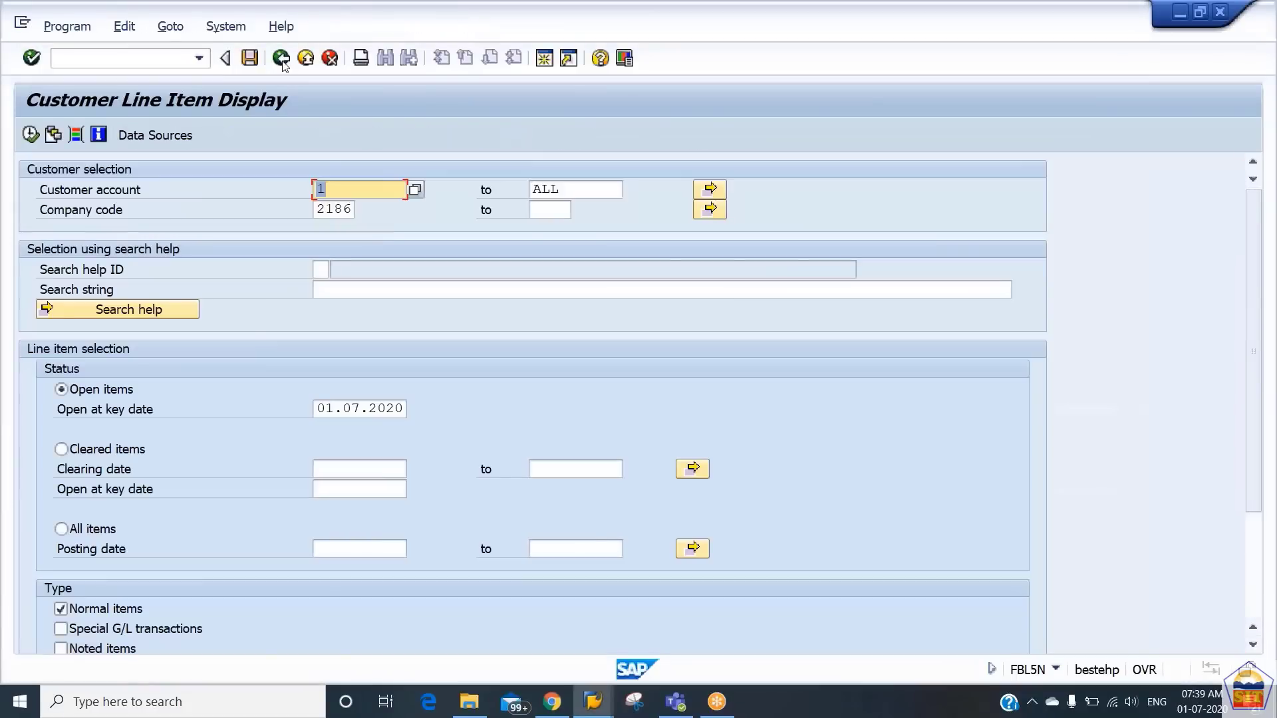
{"action": "left_click", "coordinate": [137, 60]}
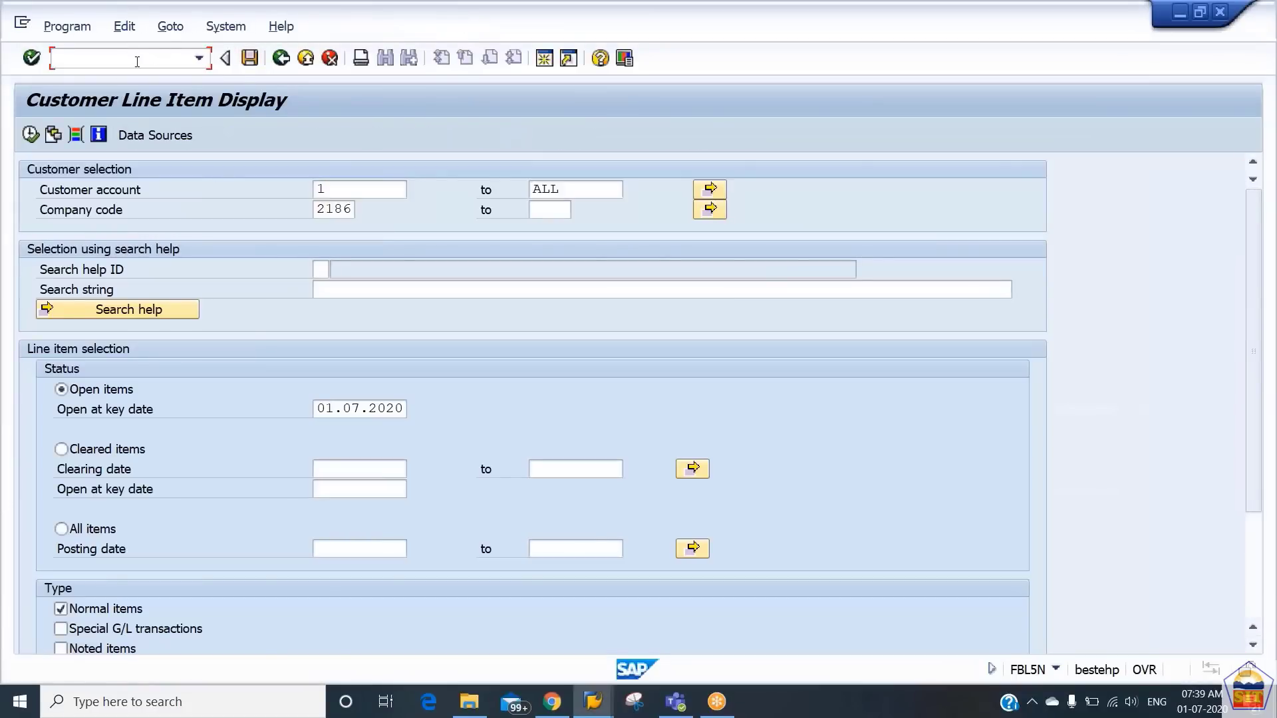
{"action": "type", "text": "/nfbl1n"}
{"action": "key", "text": "Return"}
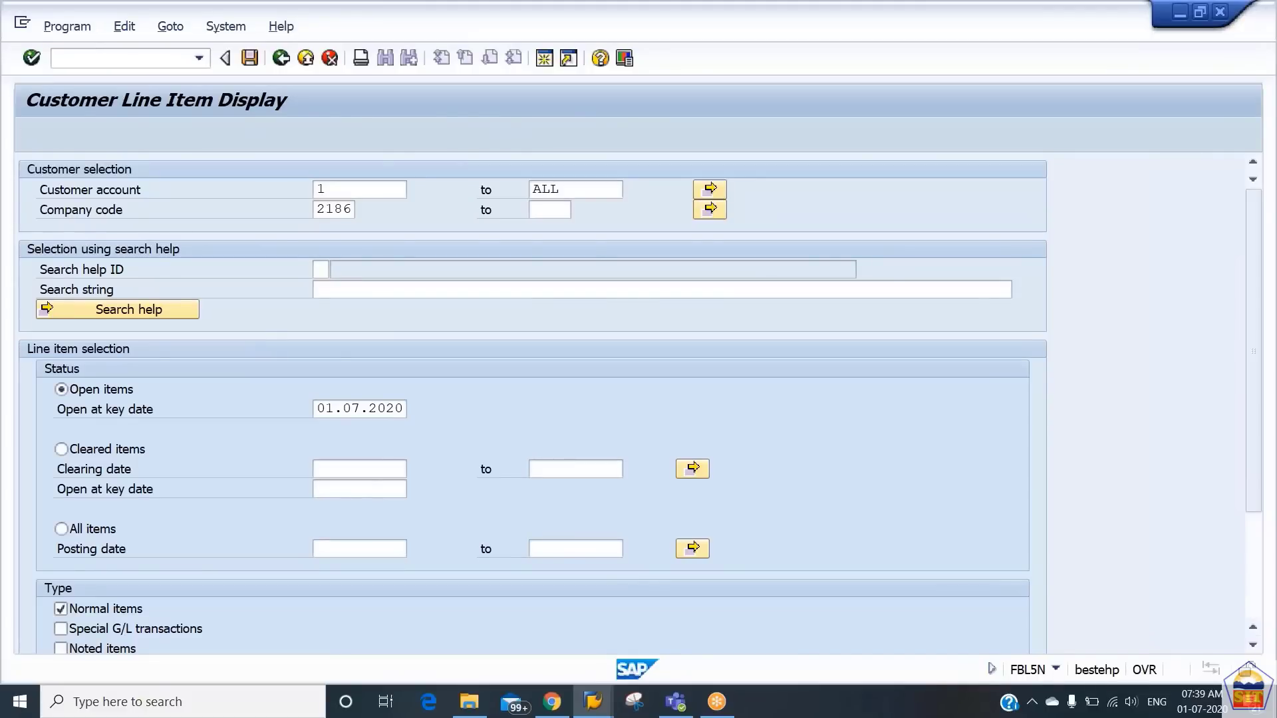
{"action": "key", "text": "Tab"}
{"action": "type", "text": "all"}
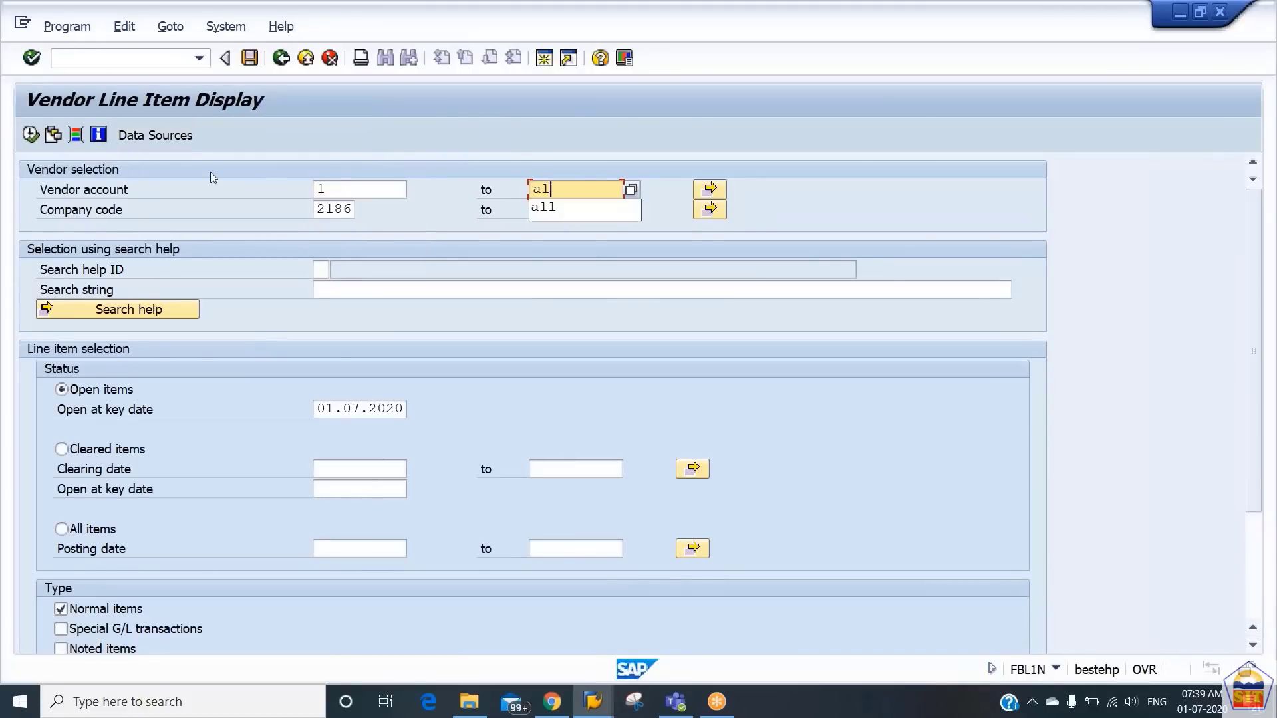
{"action": "left_click", "coordinate": [30, 135]}
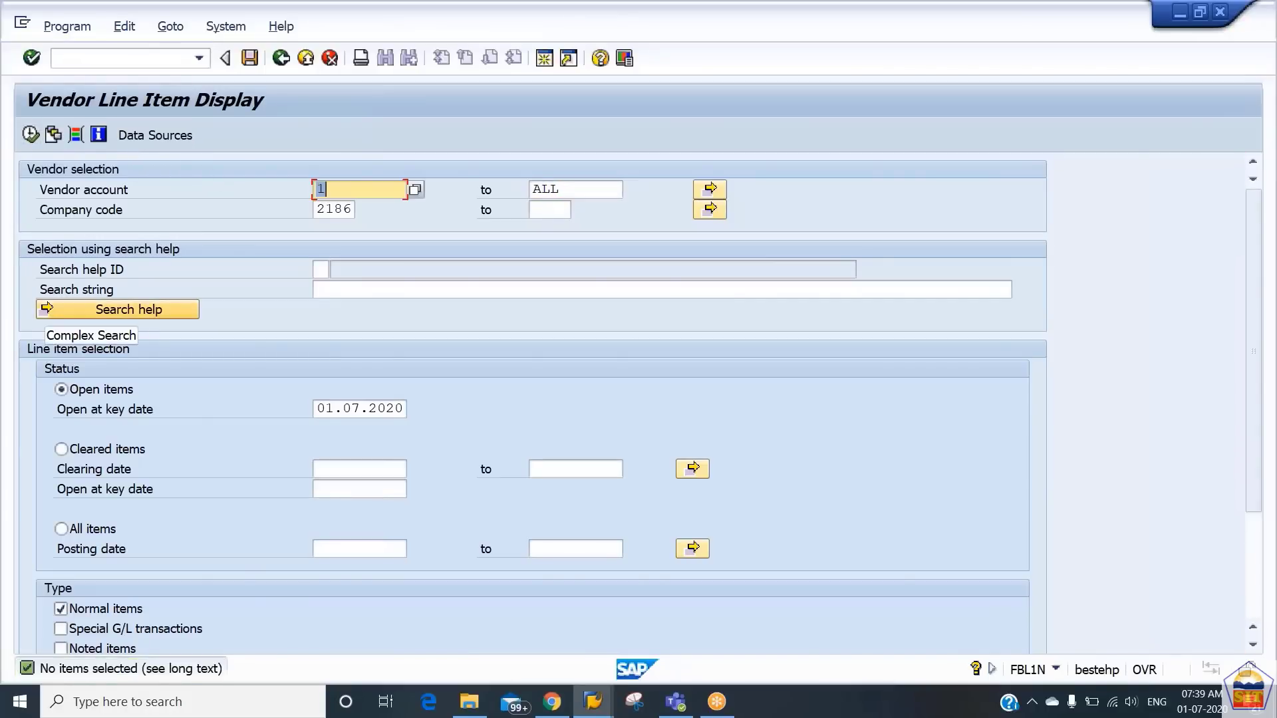
Step: Open transaction F-43 for vendor invoice entry and set the document date to 01.07.2020
{"action": "left_click", "coordinate": [126, 65]}
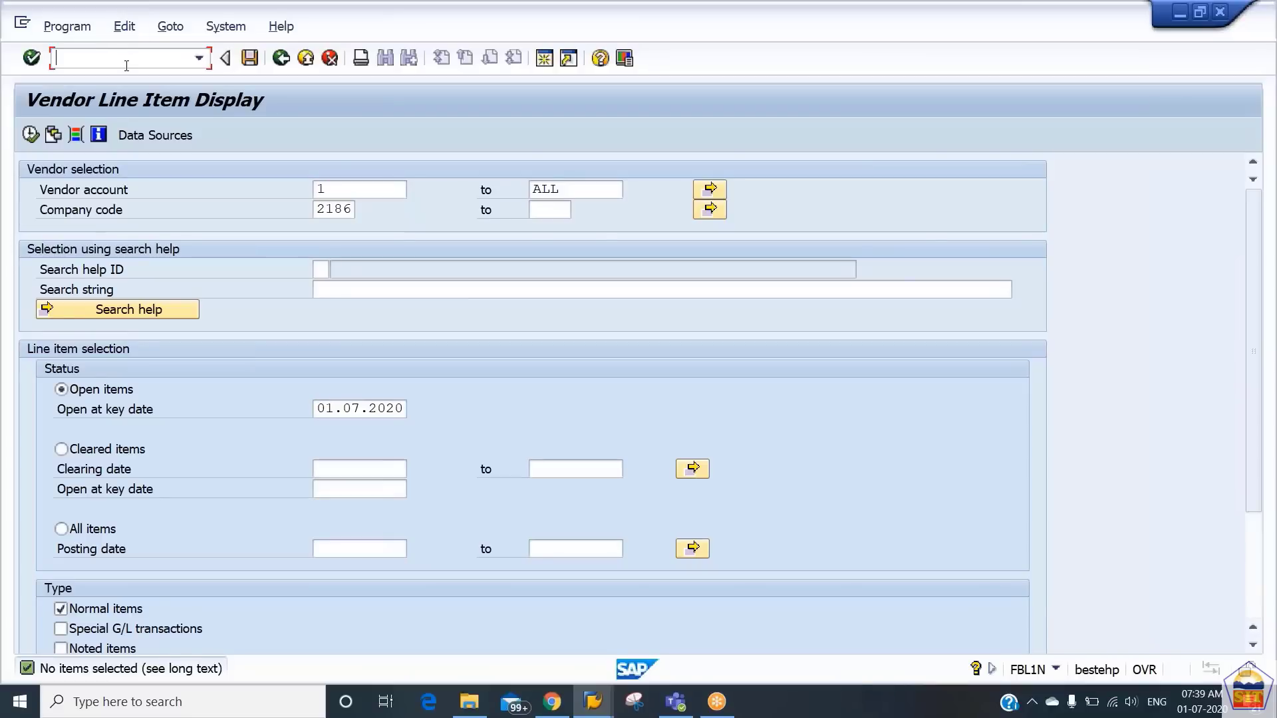
{"action": "type", "text": "/nfb03"}
{"action": "key", "text": "Return"}
{"action": "key", "text": "Down"}
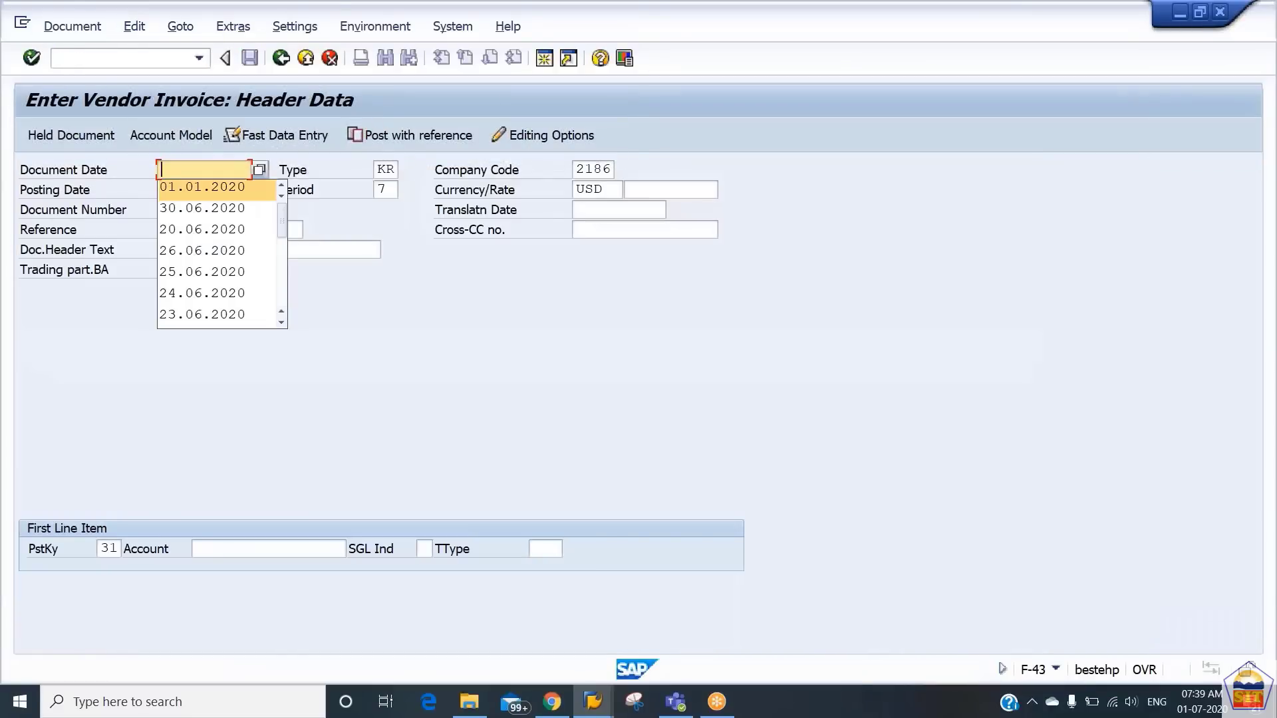
{"action": "type", "text": "01."}
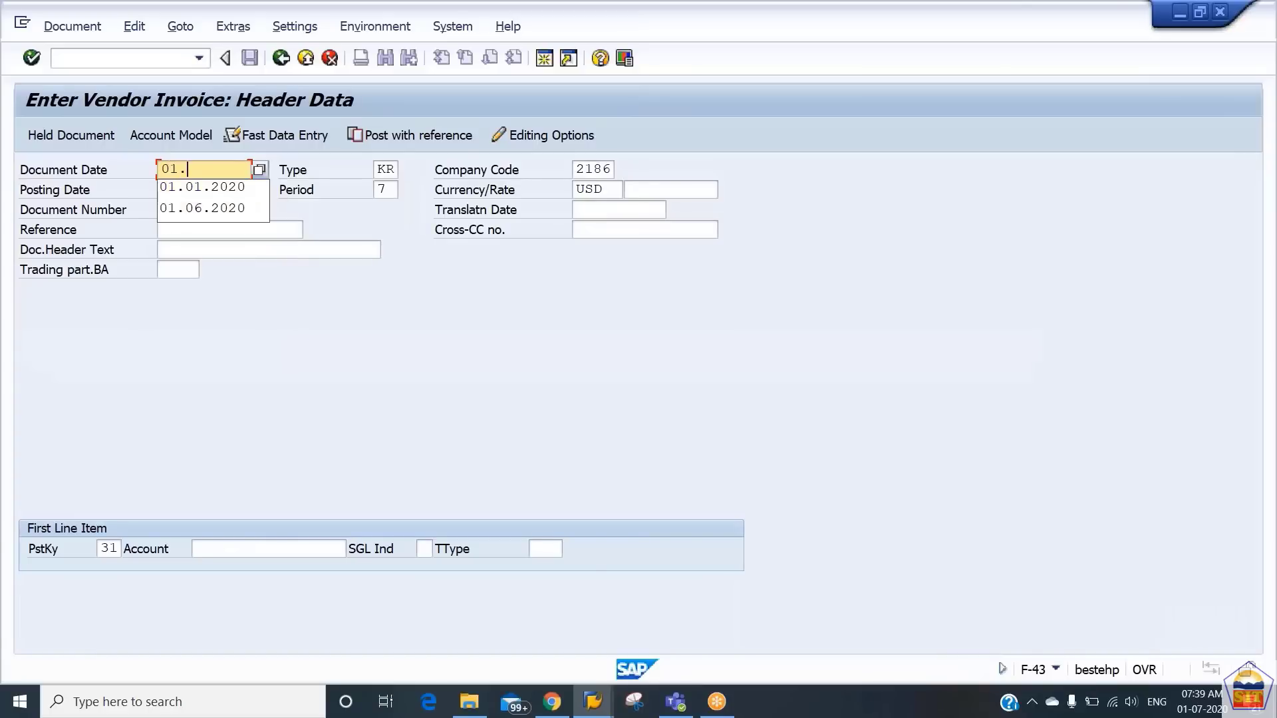
{"action": "type", "text": "07.2020"}
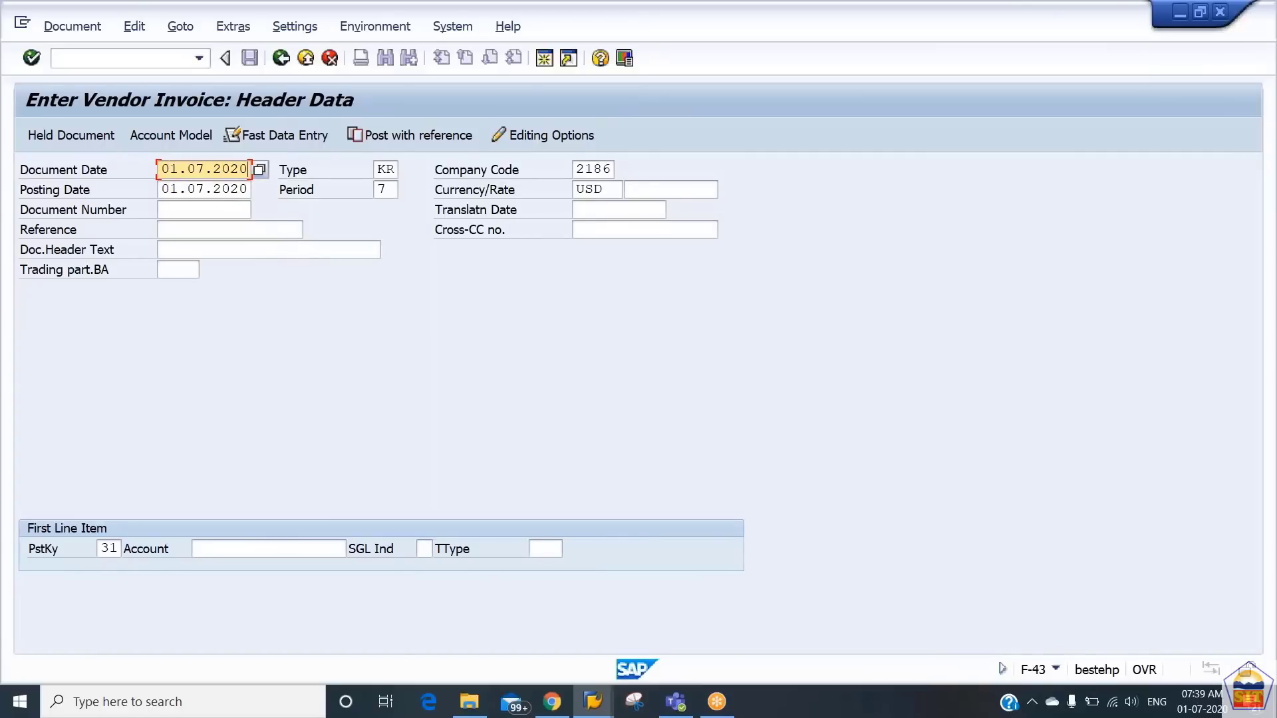
Step: Look up the vendors of company code 2186, choose Gilead Pharma Inc. as the invoice's vendor account and continue to its line item
{"action": "key", "text": "Tab"}
{"action": "key", "text": "Tab"}
{"action": "key", "text": "Tab"}
{"action": "key", "text": "Tab"}
{"action": "key", "text": "Tab"}
{"action": "key", "text": "Tab"}
{"action": "key", "text": "Tab"}
{"action": "key", "text": "Tab"}
{"action": "key", "text": "Tab"}
{"action": "key", "text": "Tab"}
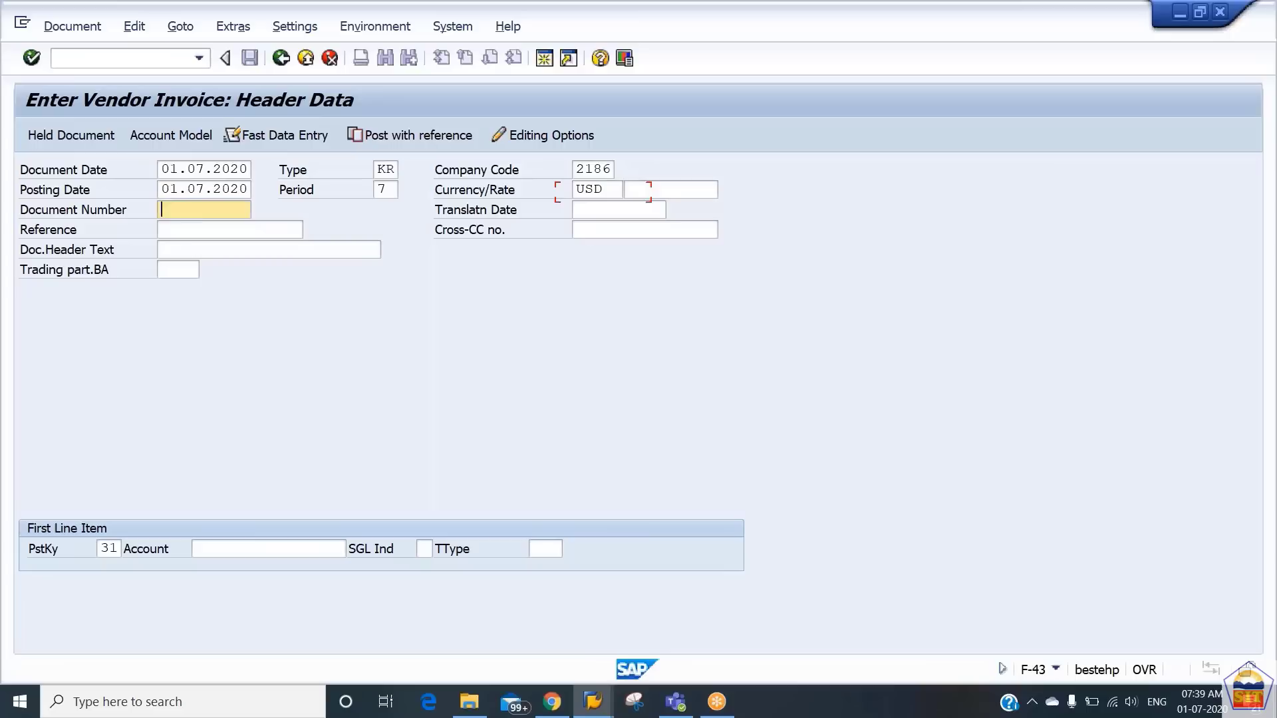
{"action": "key", "text": "Tab"}
{"action": "key", "text": "Tab"}
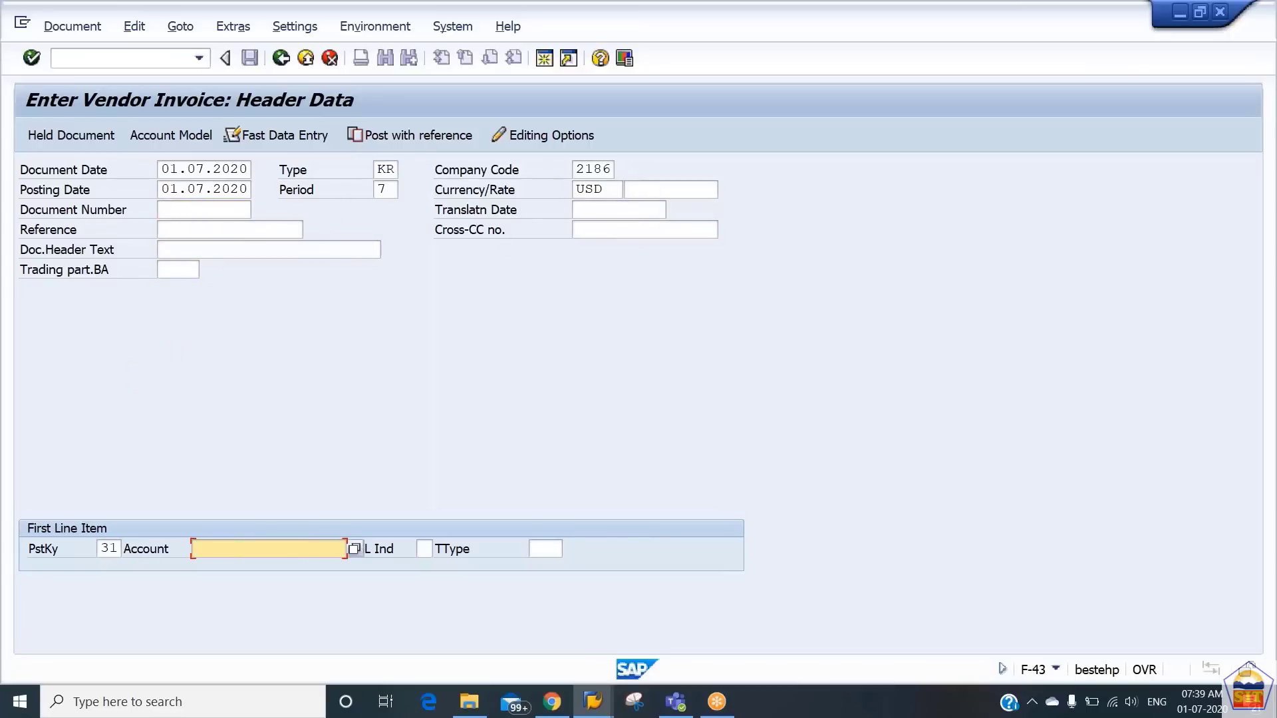
{"action": "left_click", "coordinate": [354, 549]}
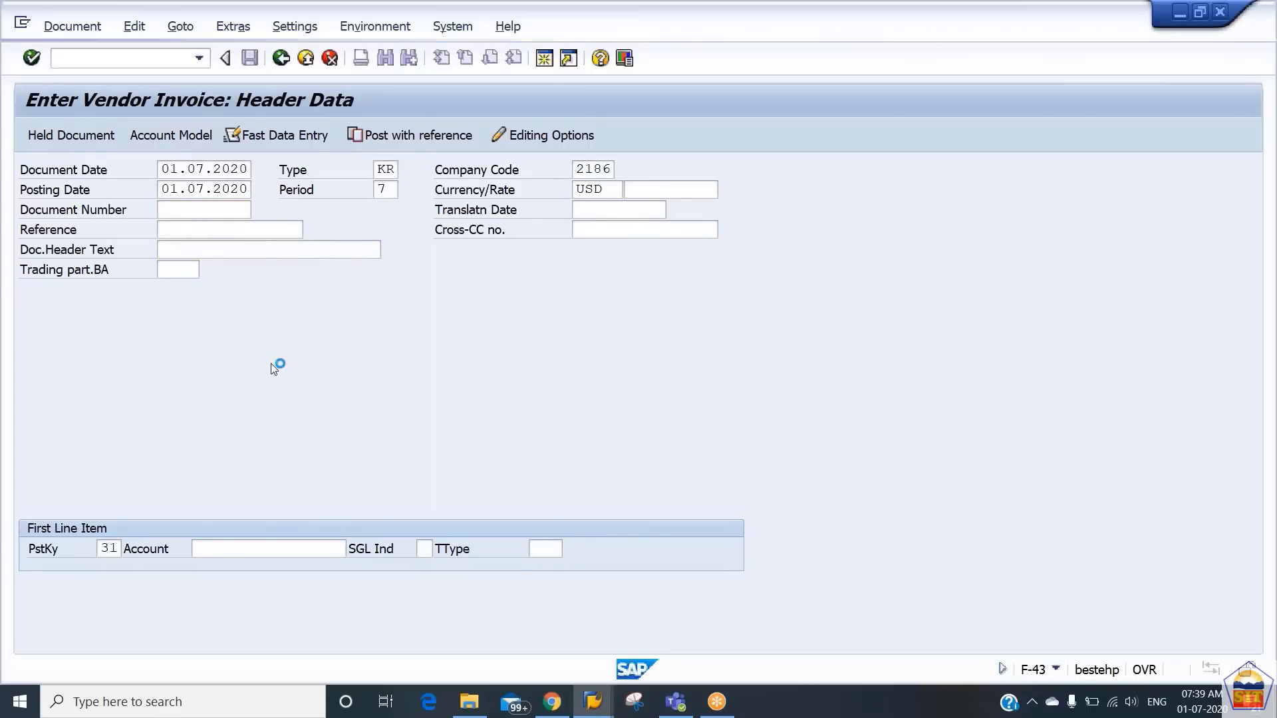
{"action": "left_click", "coordinate": [302, 271]}
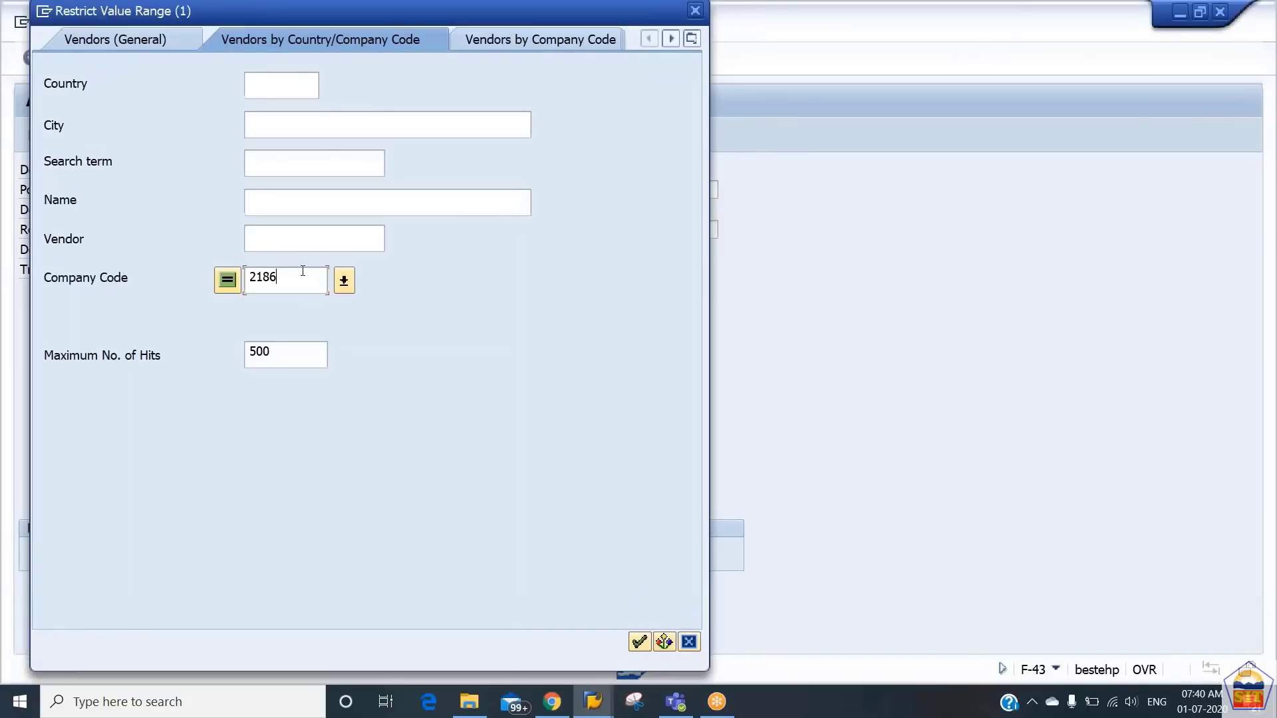
{"action": "key", "text": "Return"}
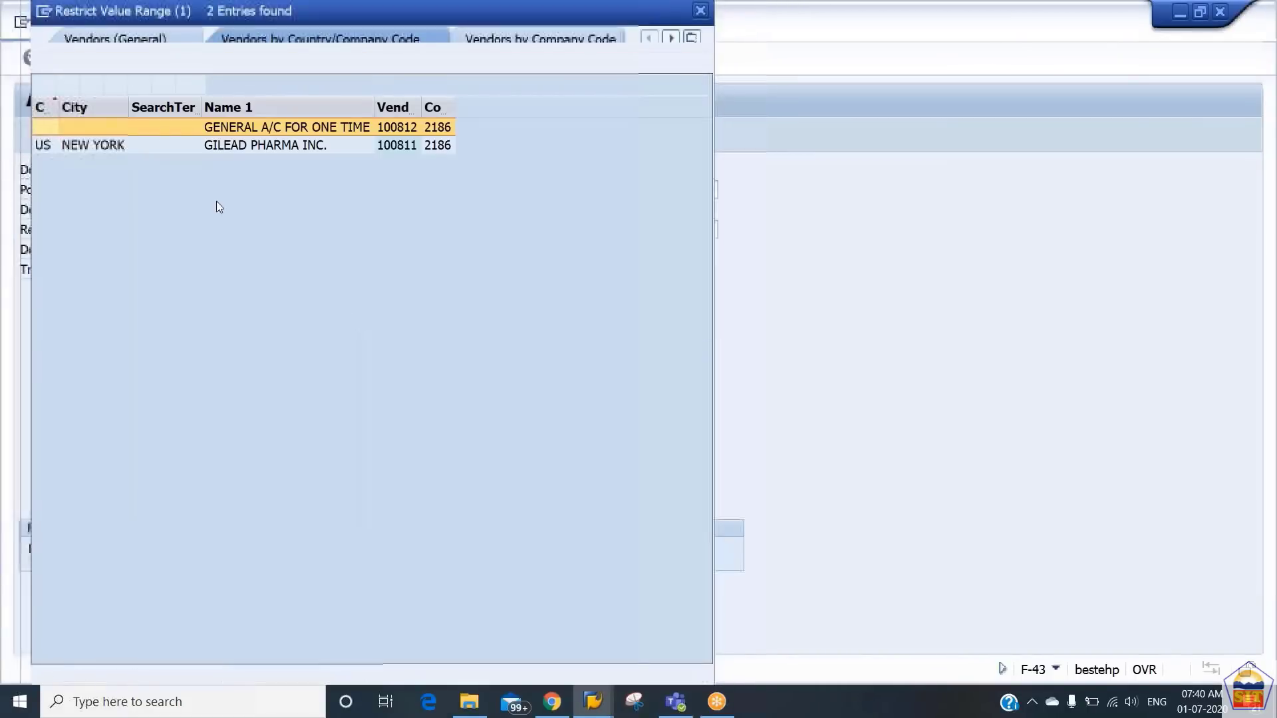
{"action": "left_click", "coordinate": [344, 149]}
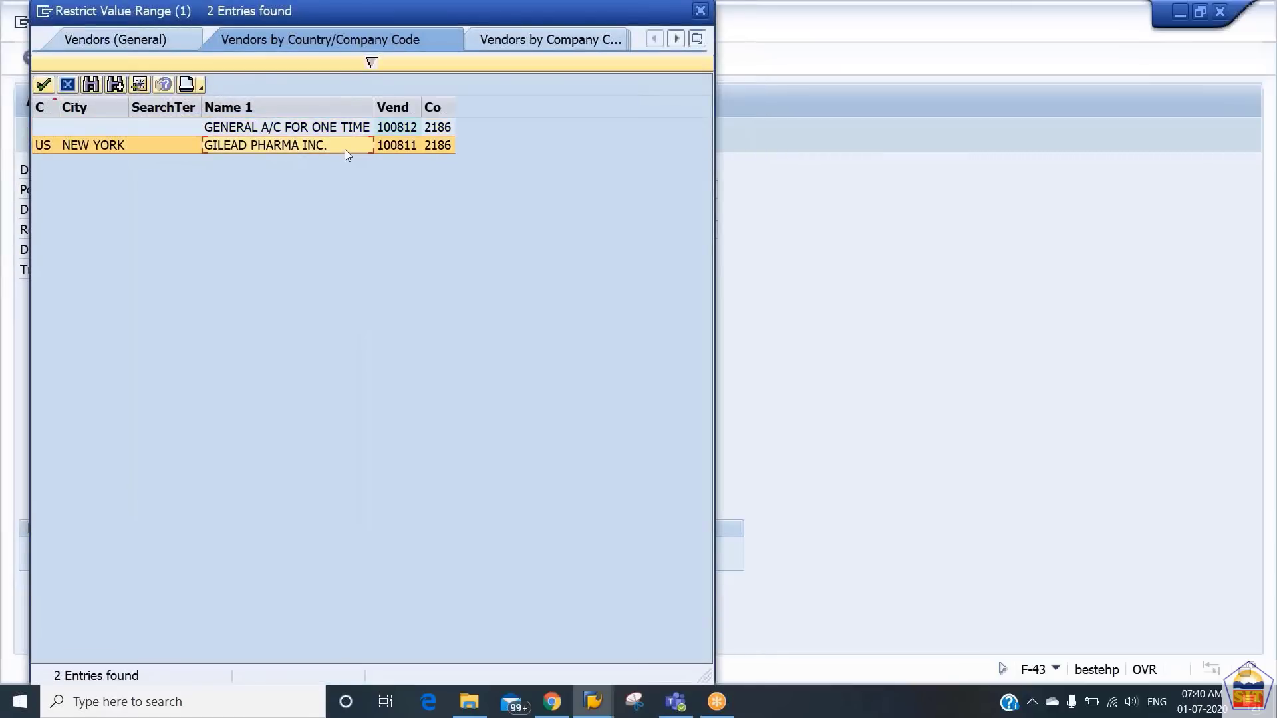
{"action": "double_click", "coordinate": [344, 149]}
{"action": "key", "text": "Return"}
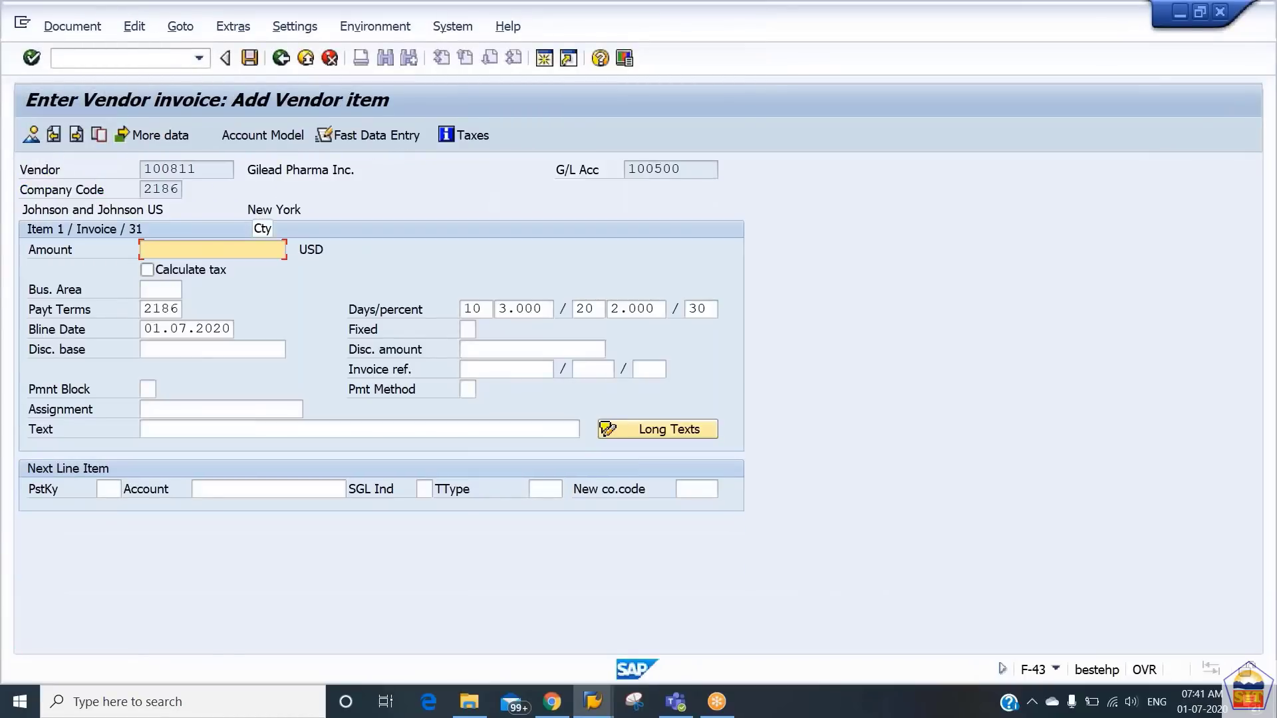
Step: Enter 15000 USD as the vendor item's amount and clear its payment terms
{"action": "type", "text": "15000"}
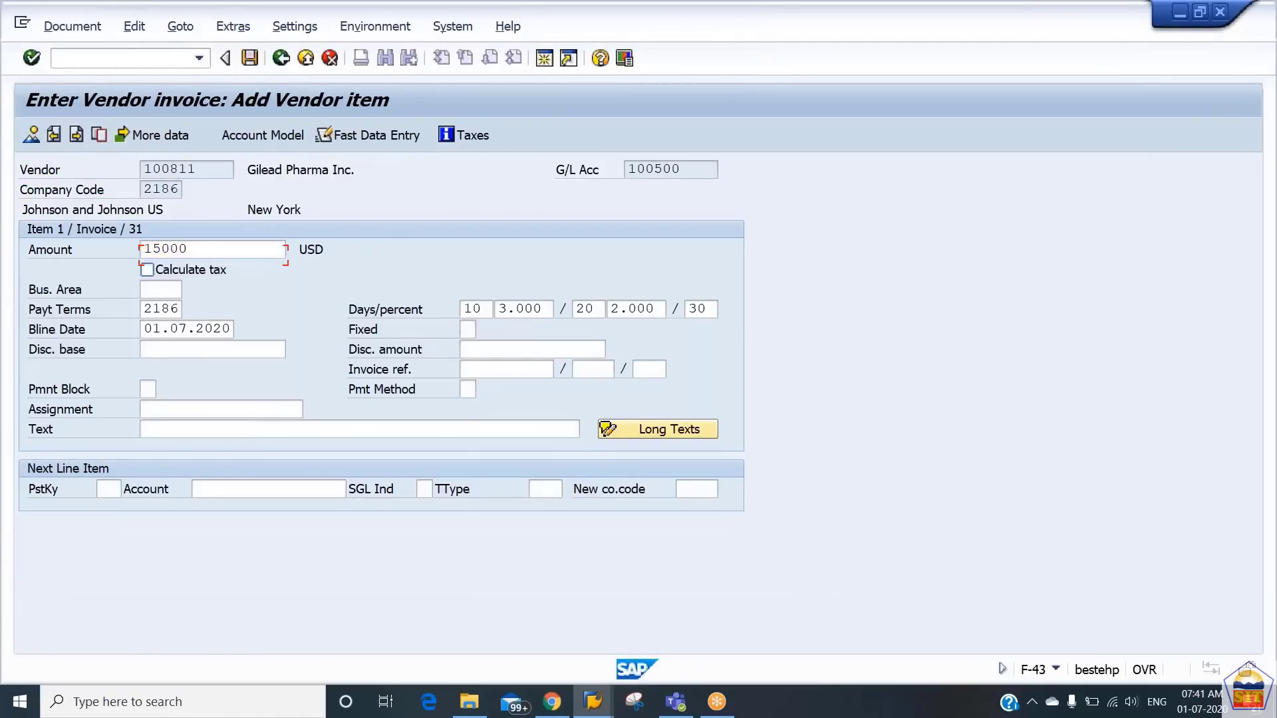
{"action": "key", "text": "Return"}
{"action": "double_click", "coordinate": [170, 308]}
{"action": "key", "text": "BackSpace"}
Step: Set the vendor item's text to "purchase invoice"
{"action": "key", "text": "Tab"}
{"action": "key", "text": "Tab"}
{"action": "key", "text": "Tab"}
{"action": "key", "text": "Tab"}
{"action": "key", "text": "Tab"}
{"action": "key", "text": "Tab"}
{"action": "type", "text": "puch"}
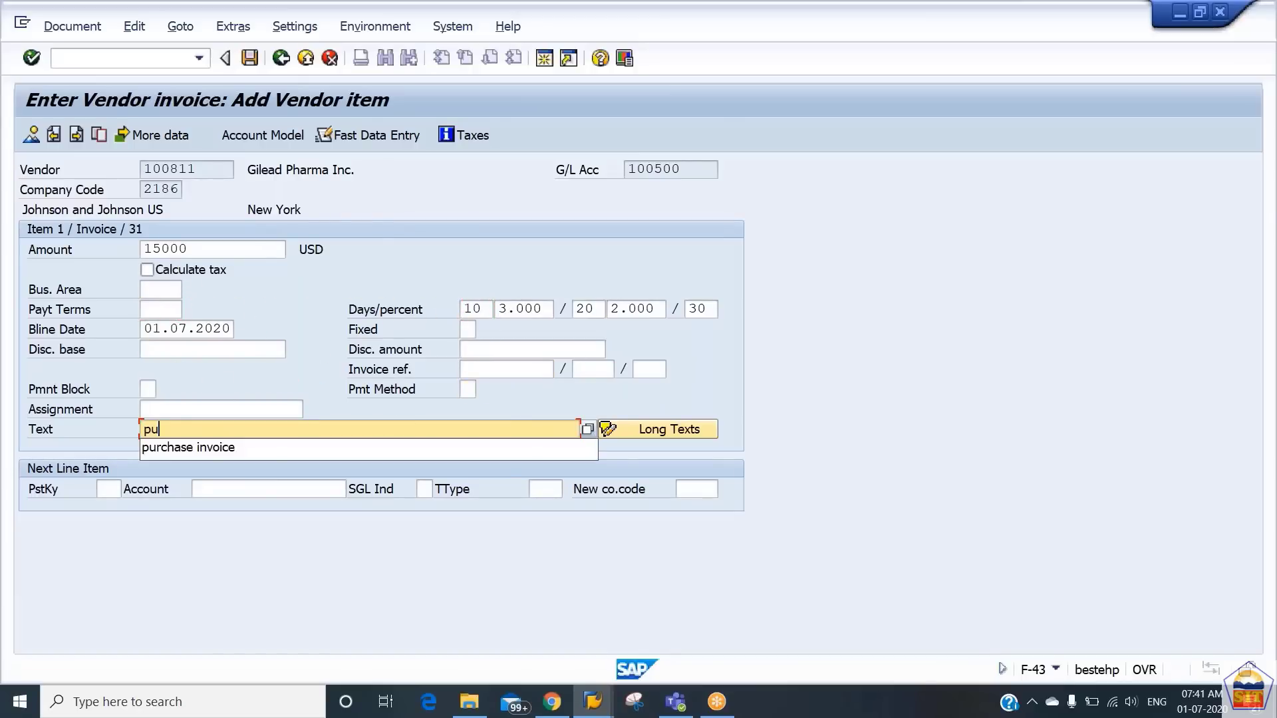
{"action": "key", "text": "BackSpace"}
{"action": "key", "text": "BackSpace"}
{"action": "key", "text": "Down"}
{"action": "key", "text": "Tab"}
{"action": "key", "text": "Tab"}
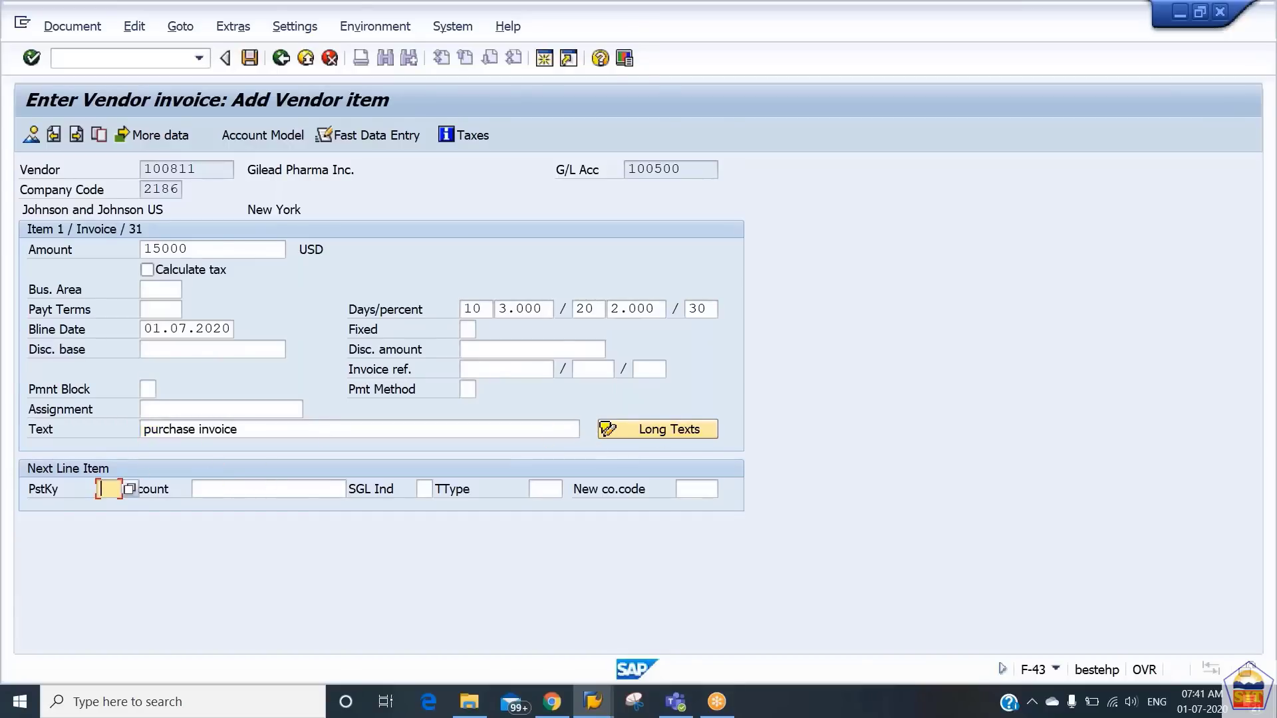
Step: Add a next line item with posting key 40 and G/L account 400000
{"action": "type", "text": "40"}
{"action": "key", "text": "Tab"}
{"action": "type", "text": "4"}
{"action": "key", "text": "Down"}
{"action": "key", "text": "Down"}
{"action": "key", "text": "Down"}
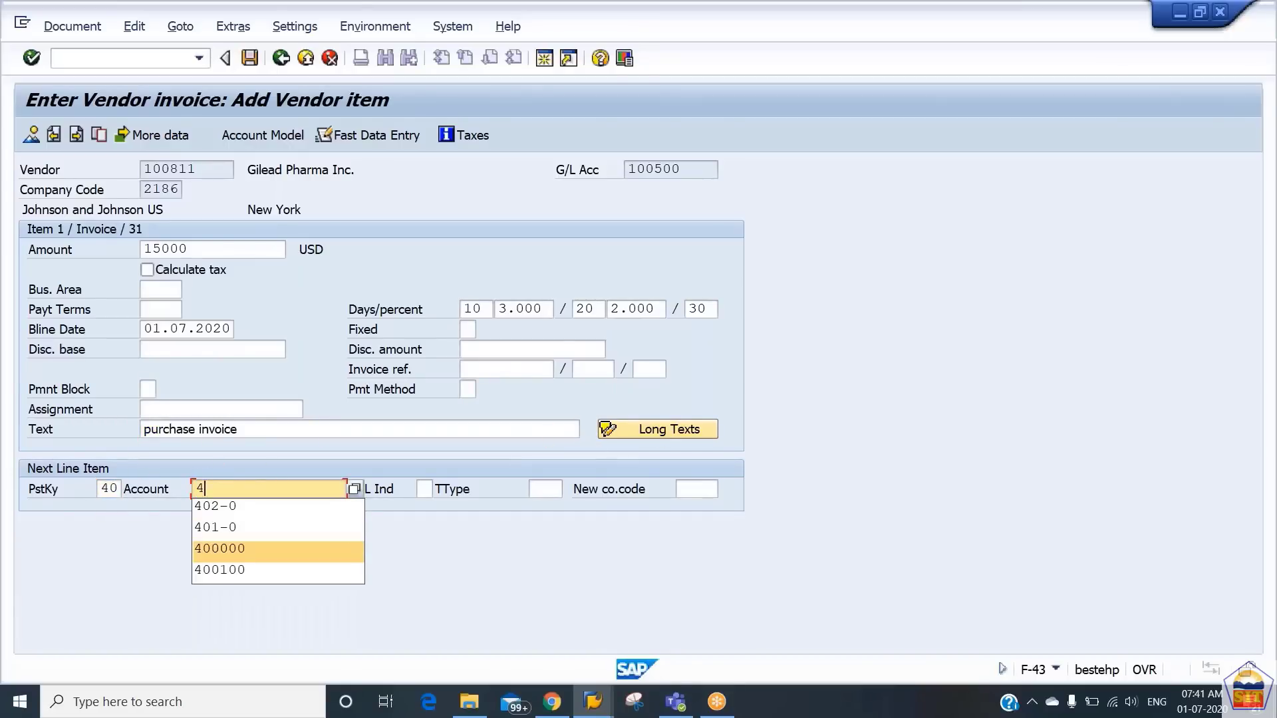
{"action": "key", "text": "Return"}
{"action": "key", "text": "Return"}
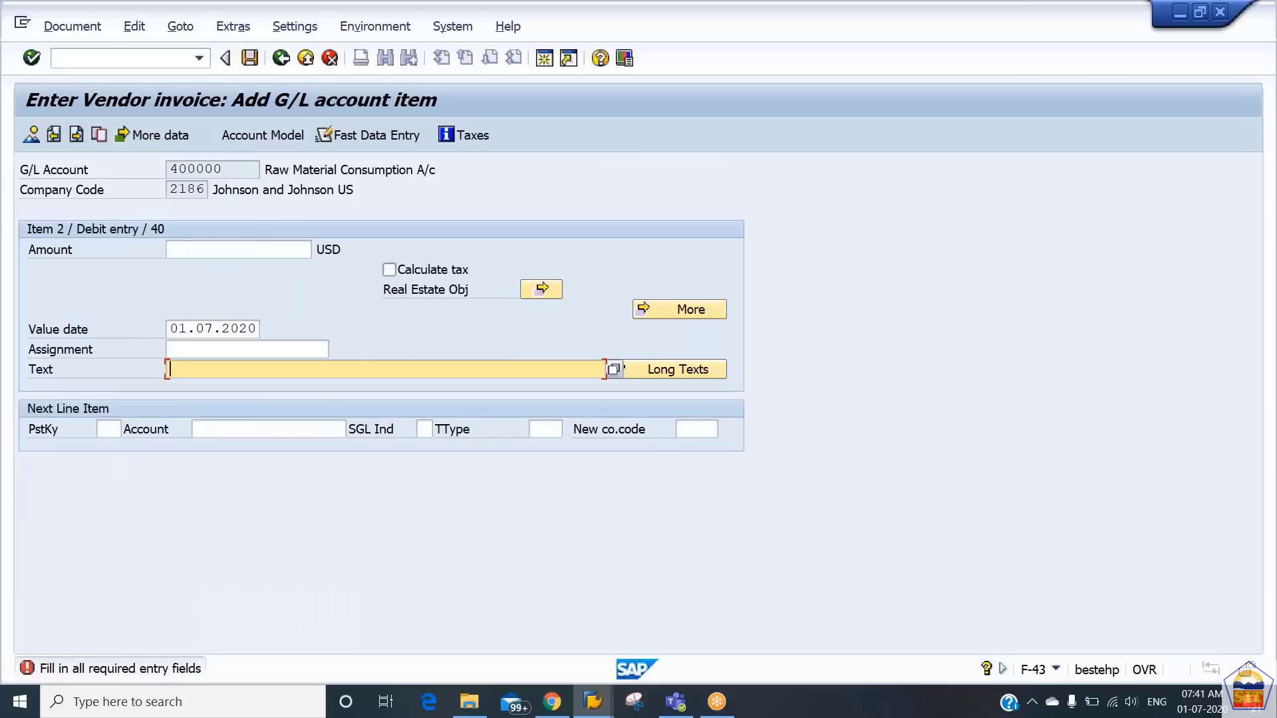
Step: Enter + as the text and * as the amount of the debit item, and post the vendor invoice from the document overview
{"action": "type", "text": "+"}
{"action": "key", "text": "shift+Tab"}
{"action": "key", "text": "shift+Tab"}
{"action": "key", "text": "shift+Tab"}
{"action": "key", "text": "shift+Tab"}
{"action": "key", "text": "shift+Tab"}
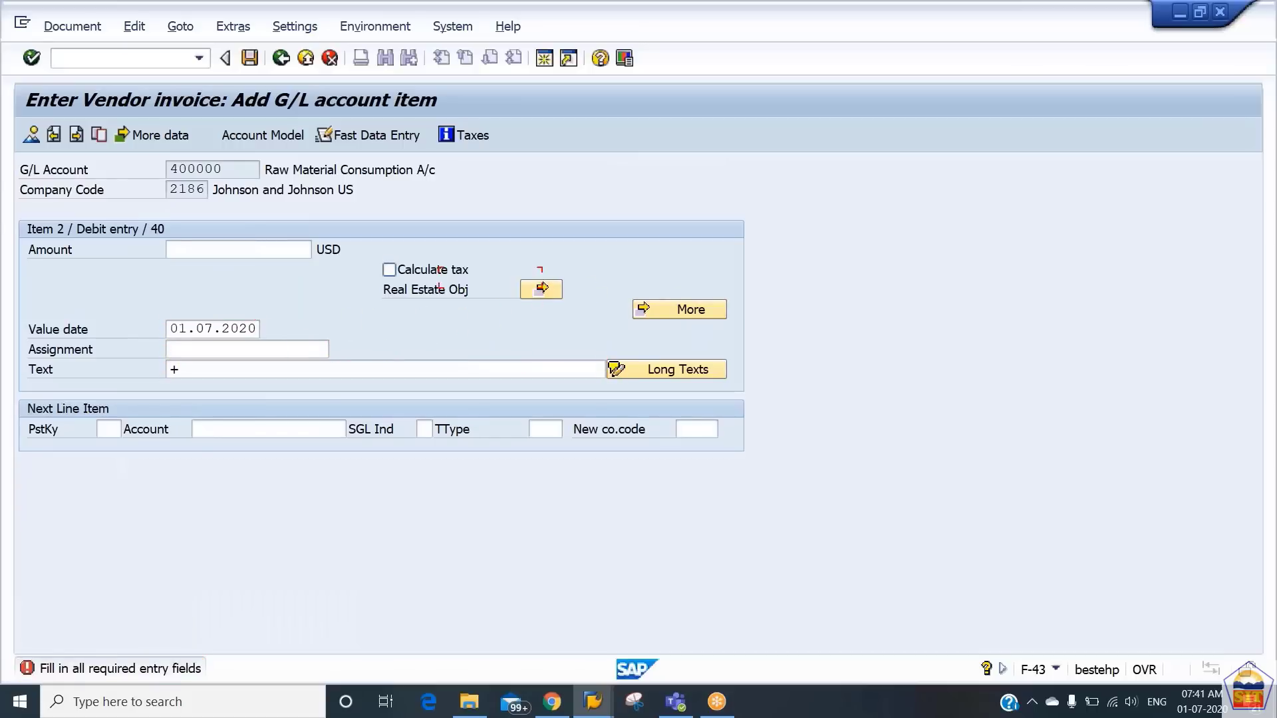
{"action": "key", "text": "shift+Tab"}
{"action": "type", "text": "*"}
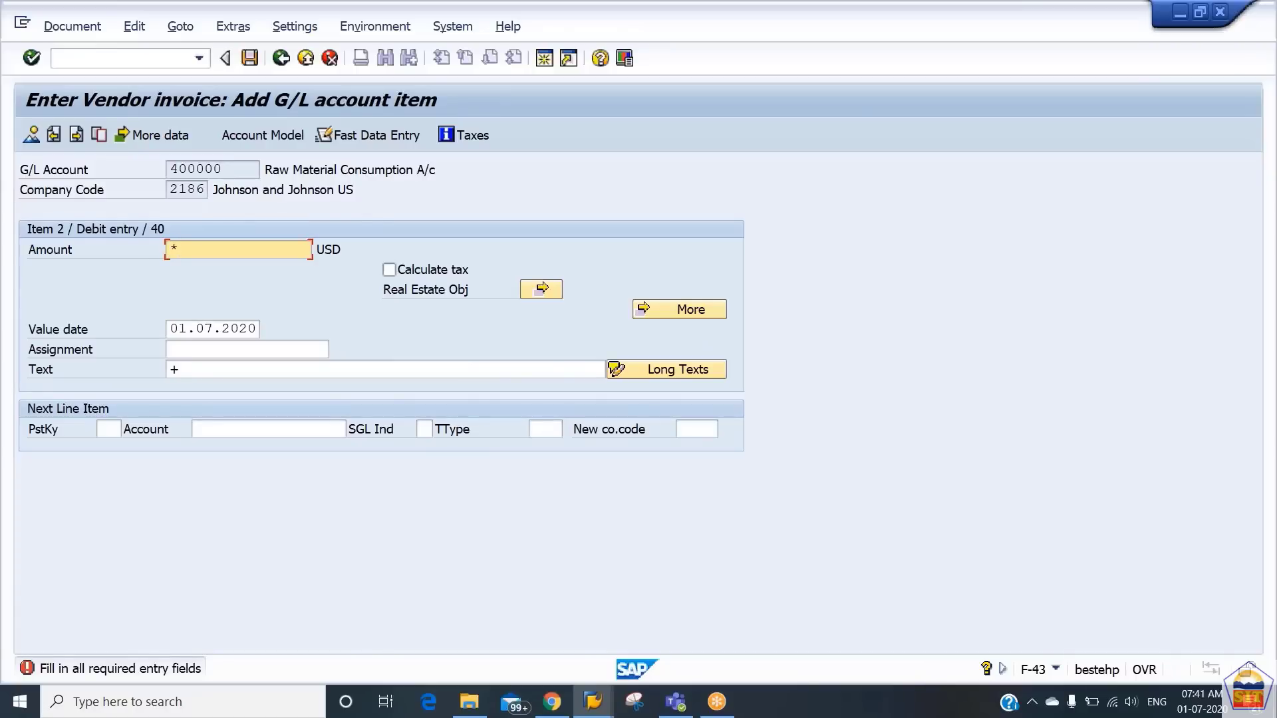
{"action": "left_click", "coordinate": [31, 135]}
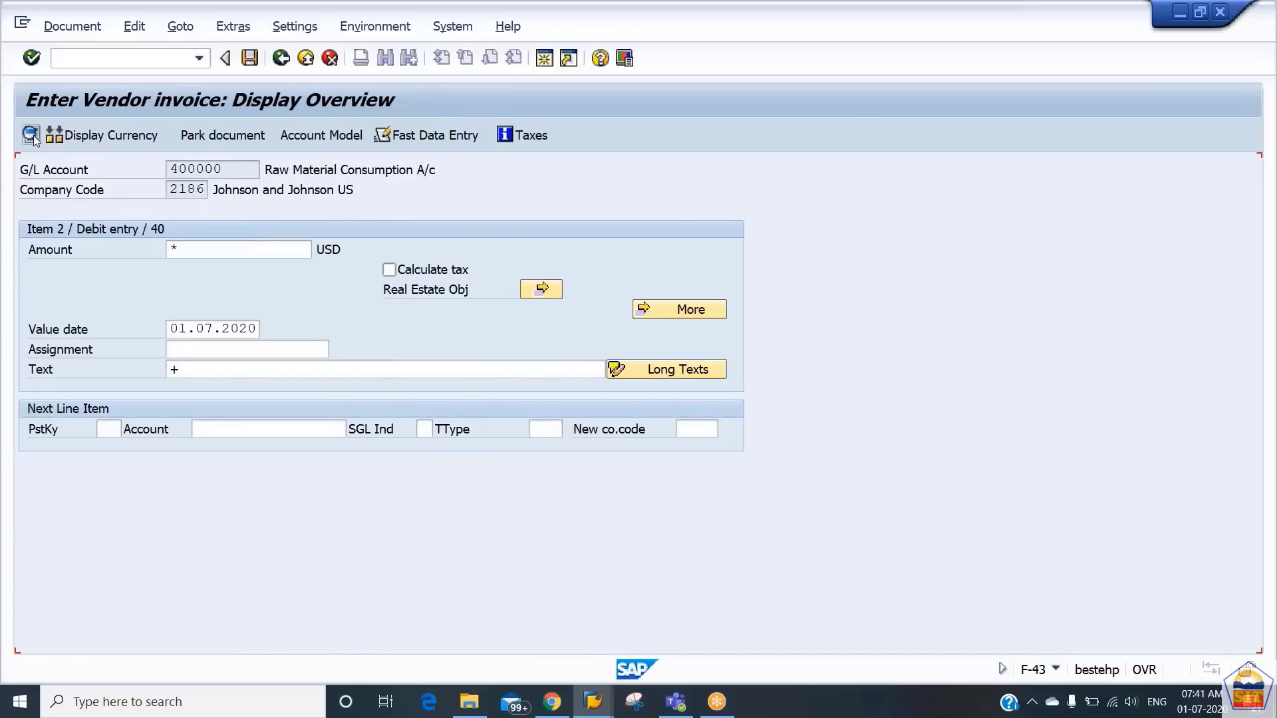
{"action": "left_click", "coordinate": [250, 58]}
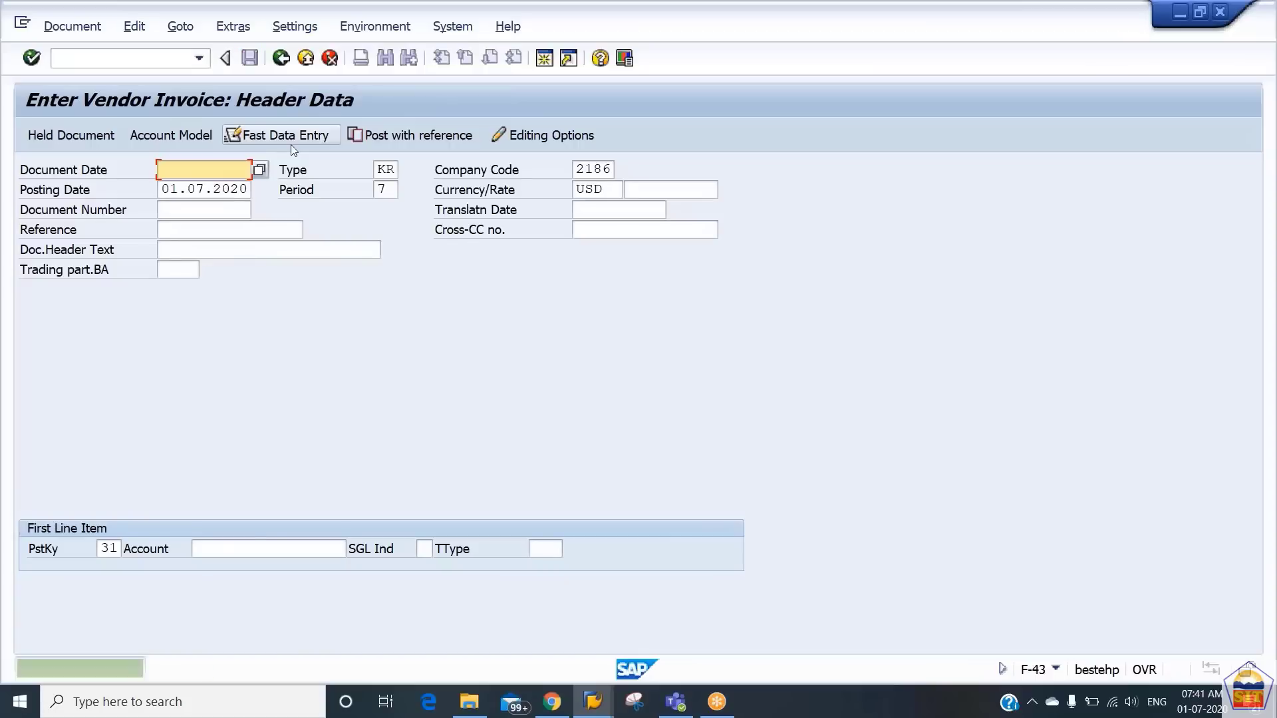
Step: Open transaction FBL1N and list the open items of vendor Gilead Pharma Inc. in company code 2186
{"action": "left_click", "coordinate": [142, 65]}
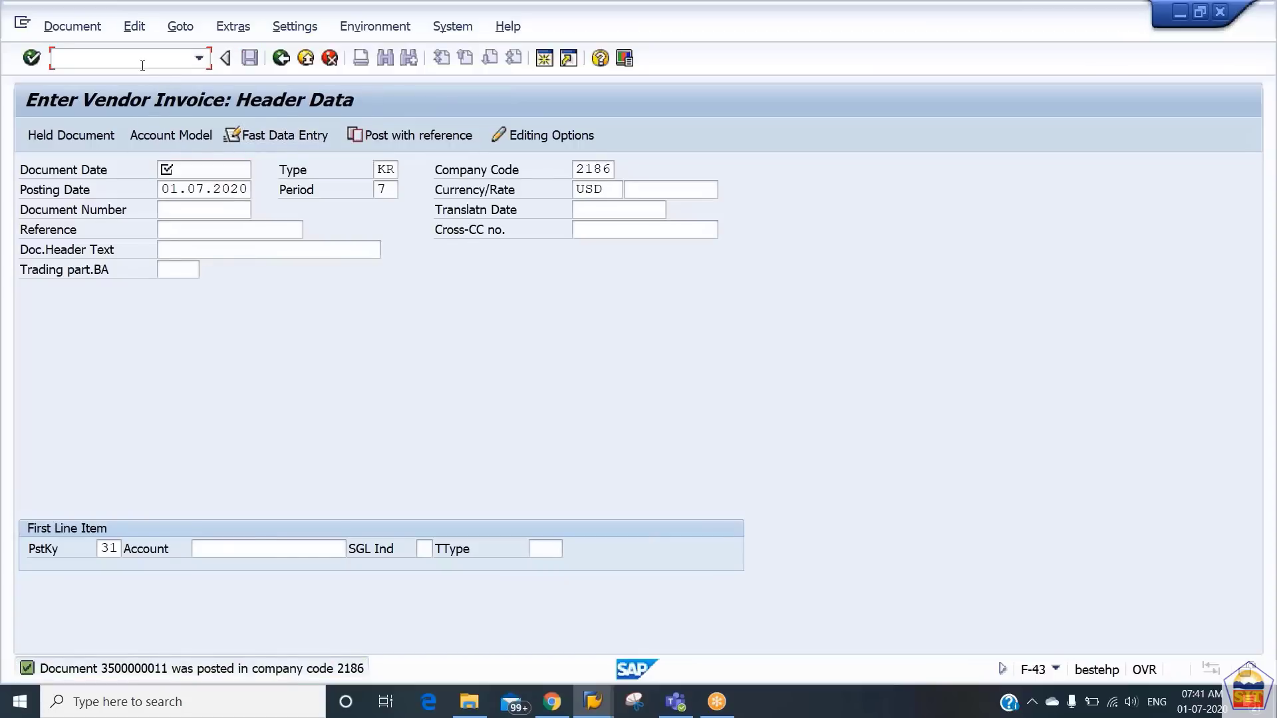
{"action": "type", "text": "/nfbl1n"}
{"action": "key", "text": "Return"}
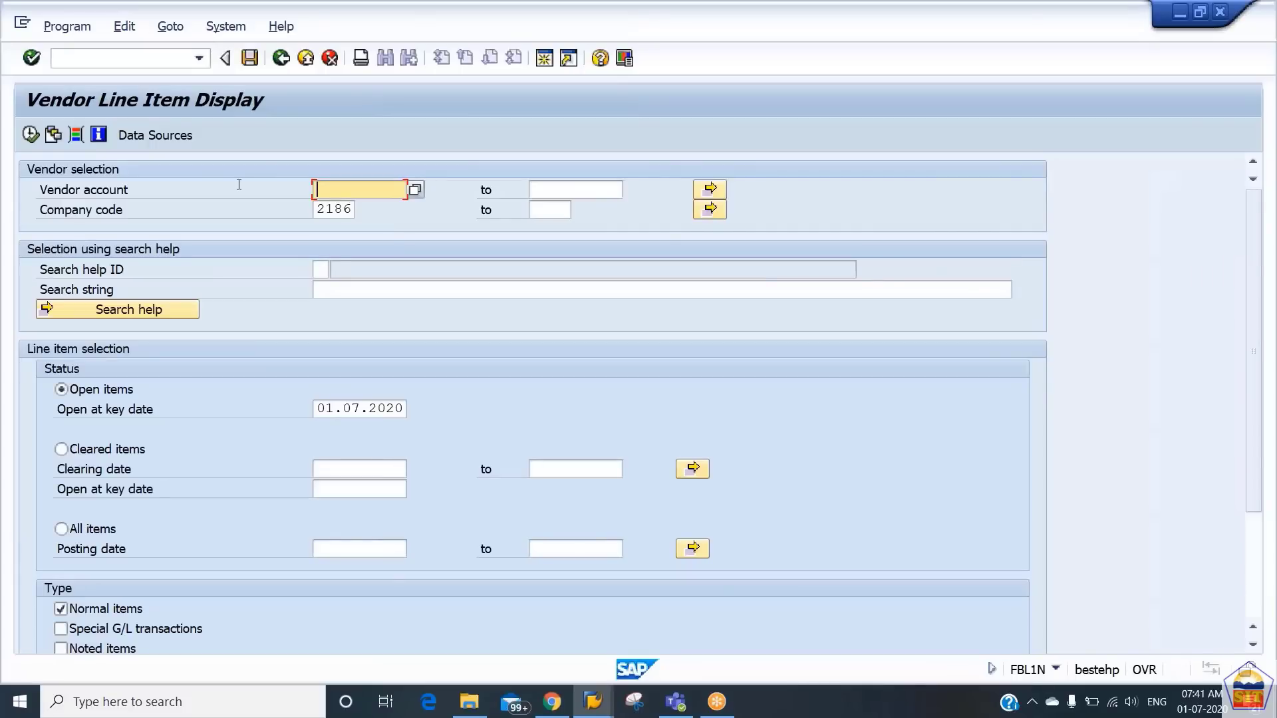
{"action": "key", "text": "BackSpace"}
{"action": "key", "text": "Tab"}
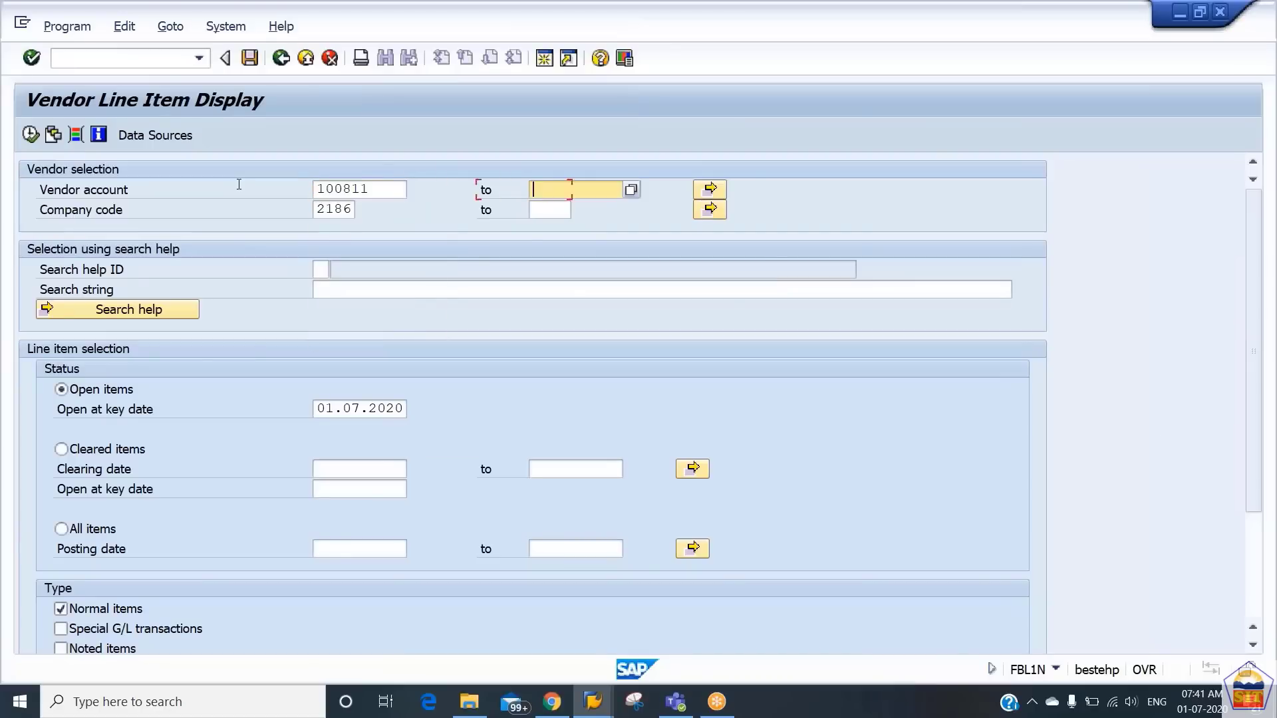
{"action": "left_click", "coordinate": [31, 135]}
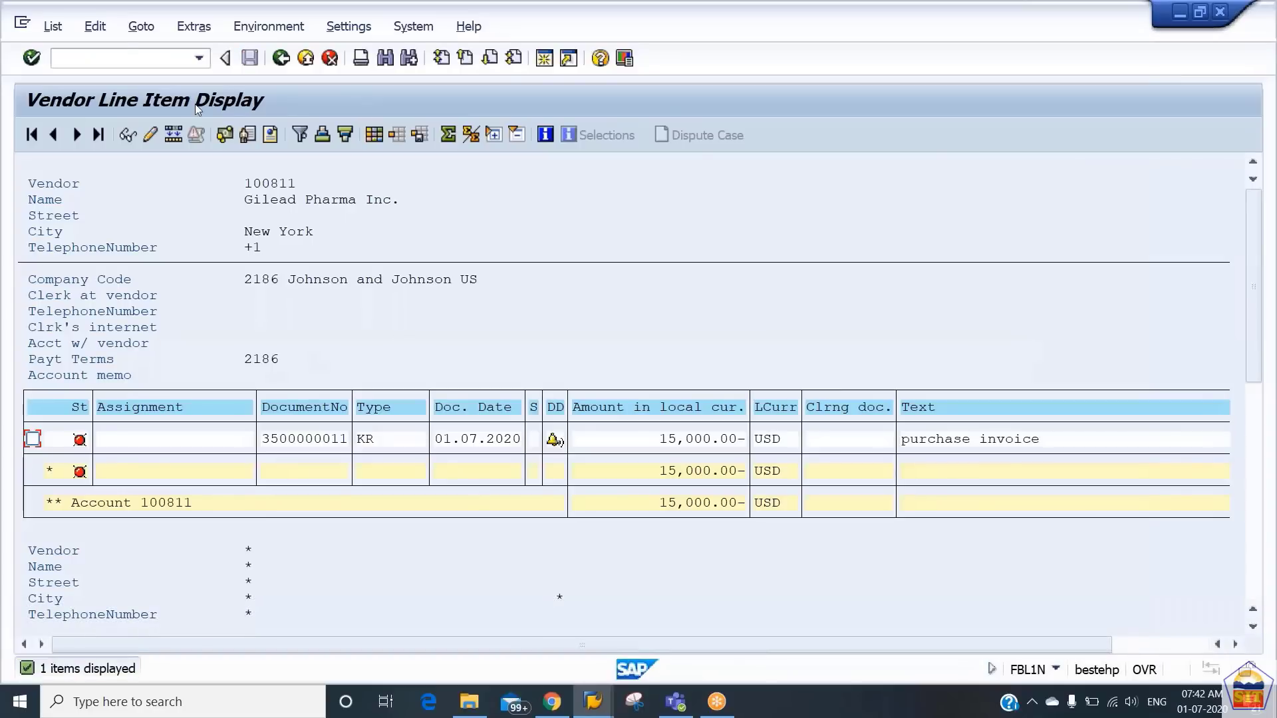
Step: Open transaction F-28 for incoming payments and set the document date to 01.07.2020
{"action": "left_click", "coordinate": [121, 61]}
{"action": "type", "text": "/nf-5"}
{"action": "key", "text": "BackSpace"}
{"action": "type", "text": "28"}
{"action": "key", "text": "Return"}
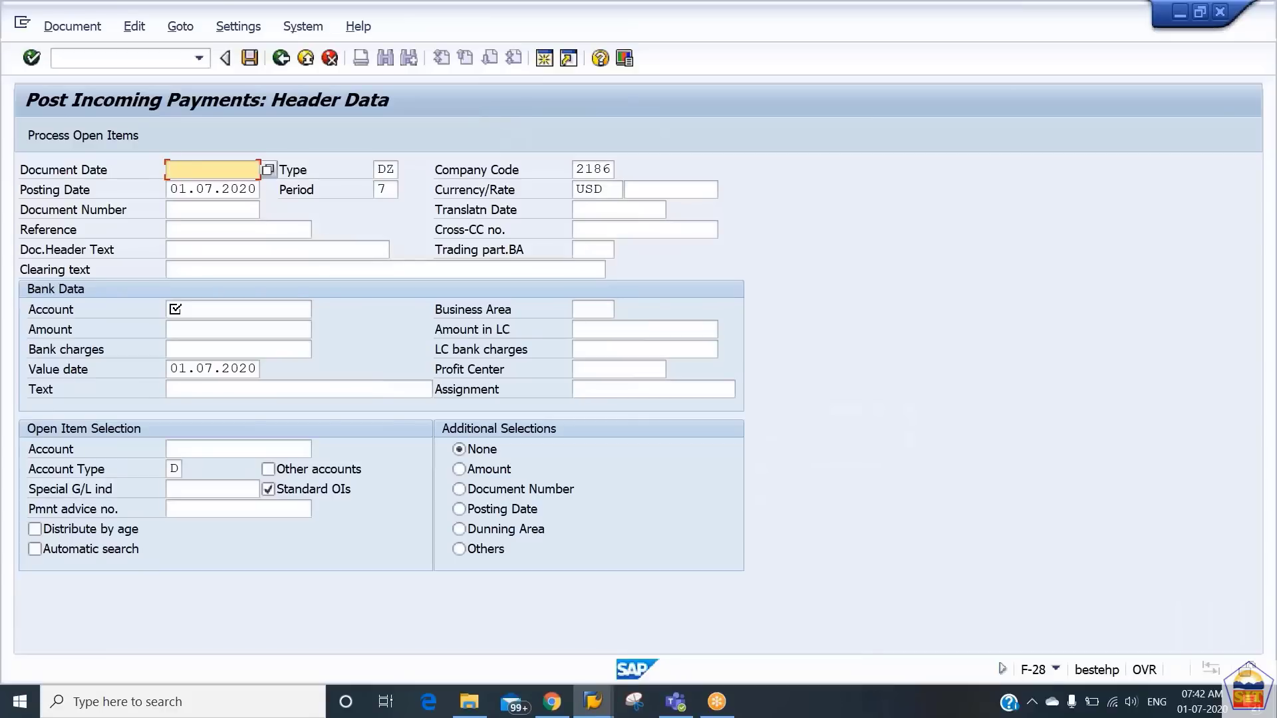
{"action": "type", "text": "0"}
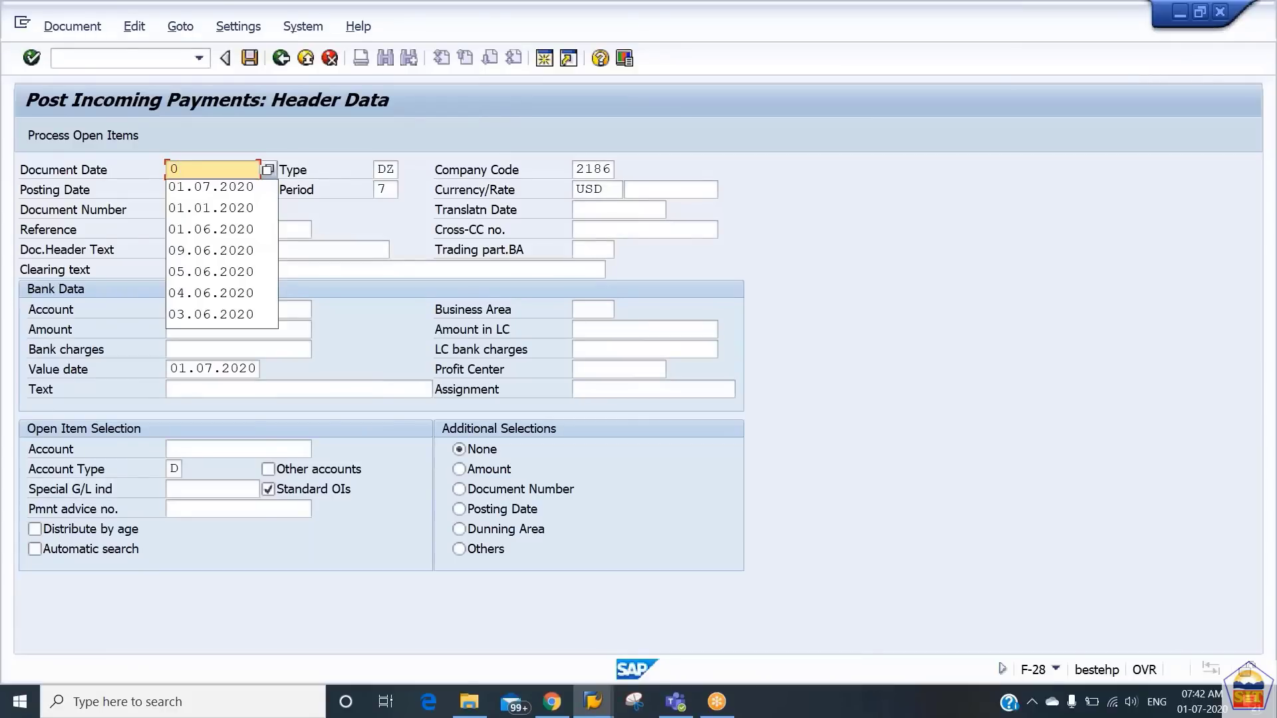
{"action": "type", "text": "1.07.2020"}
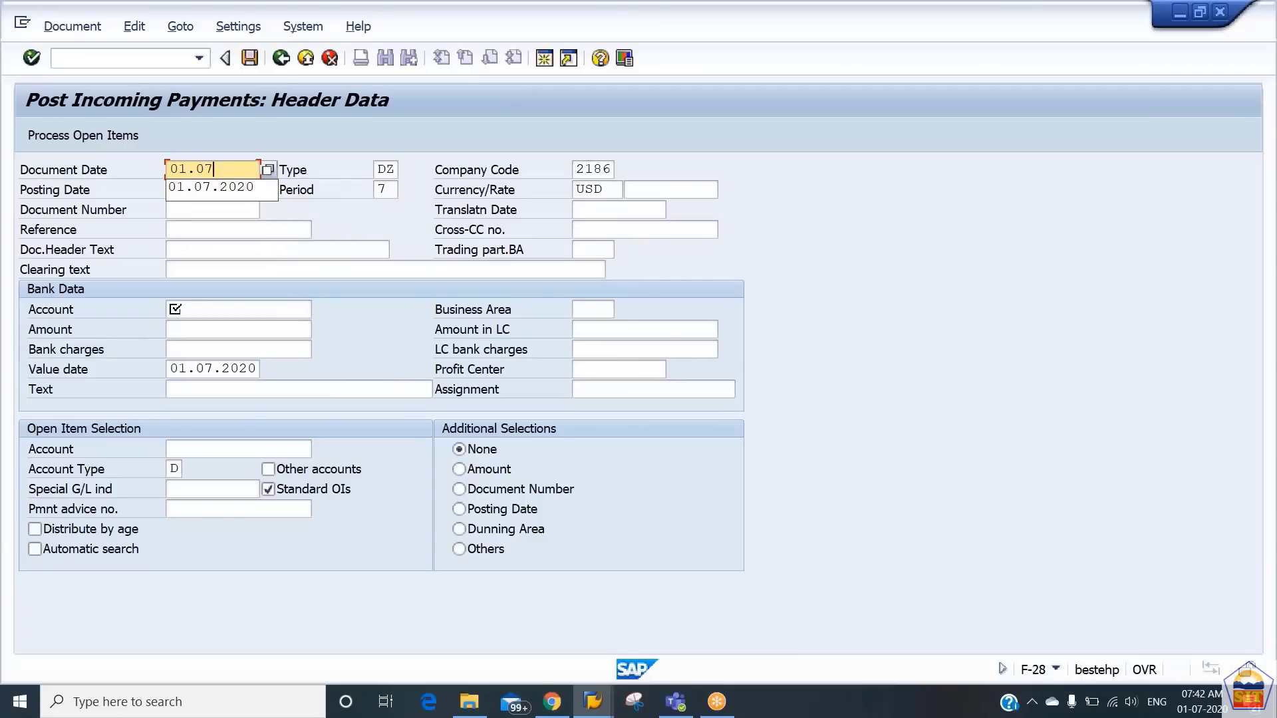
Step: Enter 200102 as the account in the incoming payment's bank data
{"action": "key", "text": "Tab"}
{"action": "key", "text": "Tab"}
{"action": "key", "text": "Tab"}
{"action": "key", "text": "Tab"}
{"action": "key", "text": "Tab"}
{"action": "key", "text": "Tab"}
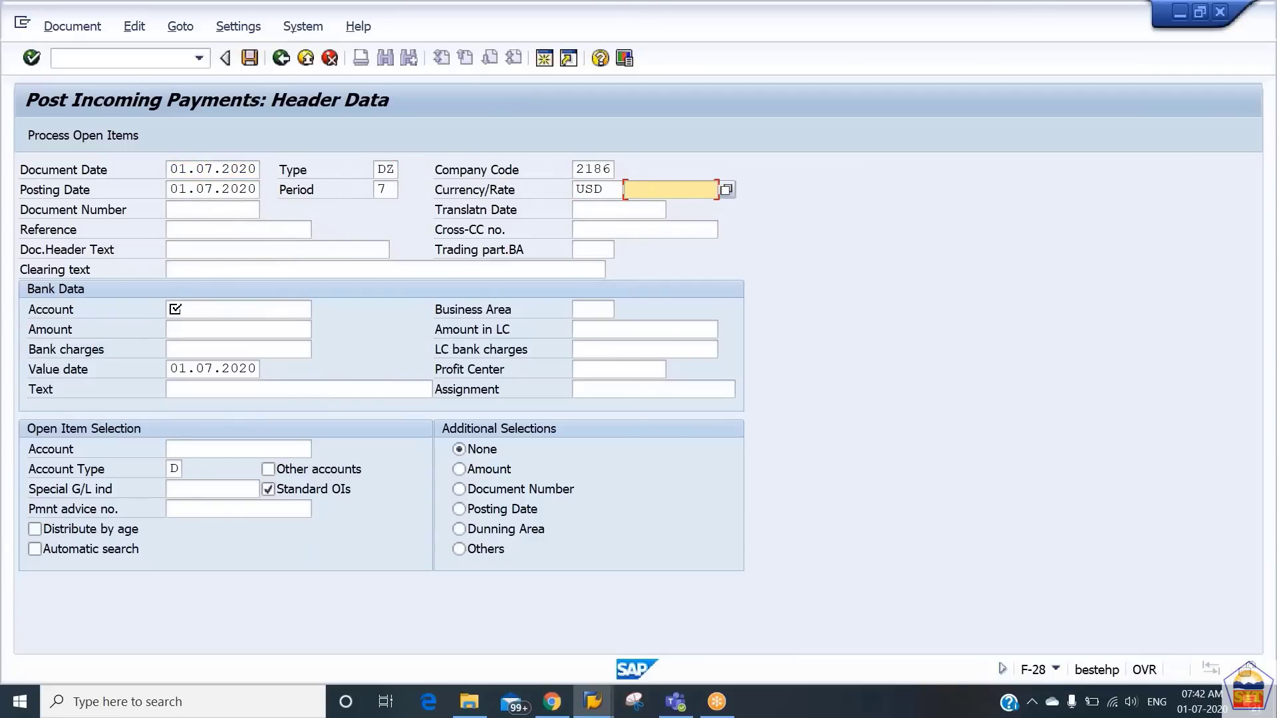
{"action": "key", "text": "Tab"}
{"action": "key", "text": "Tab"}
{"action": "key", "text": "Tab"}
{"action": "key", "text": "Tab"}
{"action": "key", "text": "Tab"}
{"action": "key", "text": "Tab"}
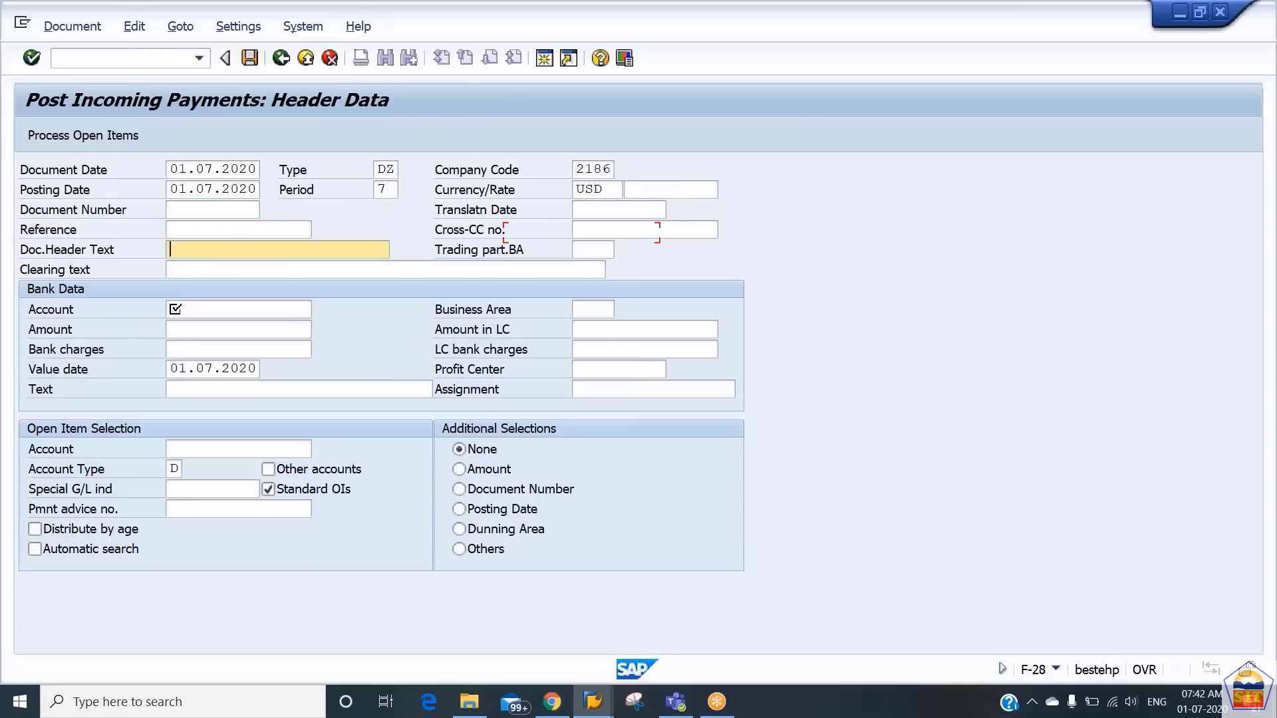
{"action": "key", "text": "shift+Tab"}
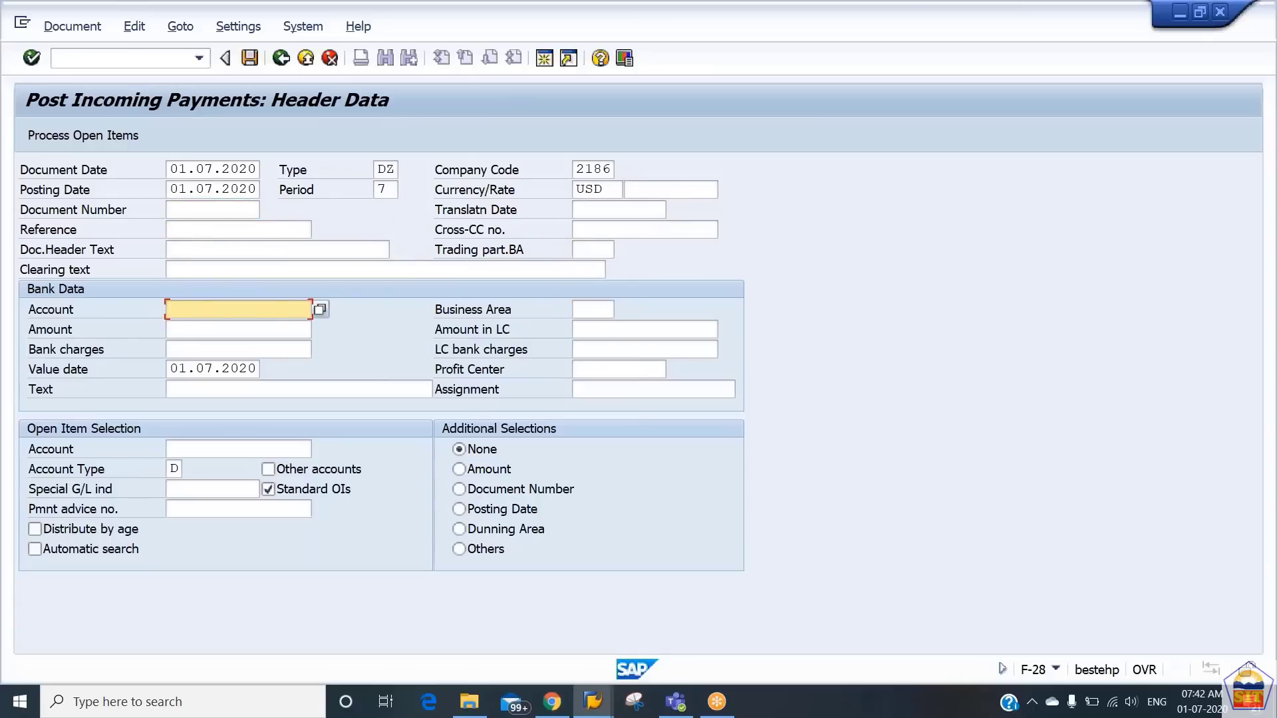
{"action": "type", "text": "200101"}
{"action": "key", "text": "BackSpace"}
{"action": "type", "text": "2"}
Step: Set the incoming payment's bank amount to 24000
{"action": "key", "text": "Tab"}
{"action": "key", "text": "Tab"}
{"action": "key", "text": "Tab"}
{"action": "key", "text": "Tab"}
{"action": "key", "text": "Tab"}
{"action": "key", "text": "Tab"}
{"action": "key", "text": "Tab"}
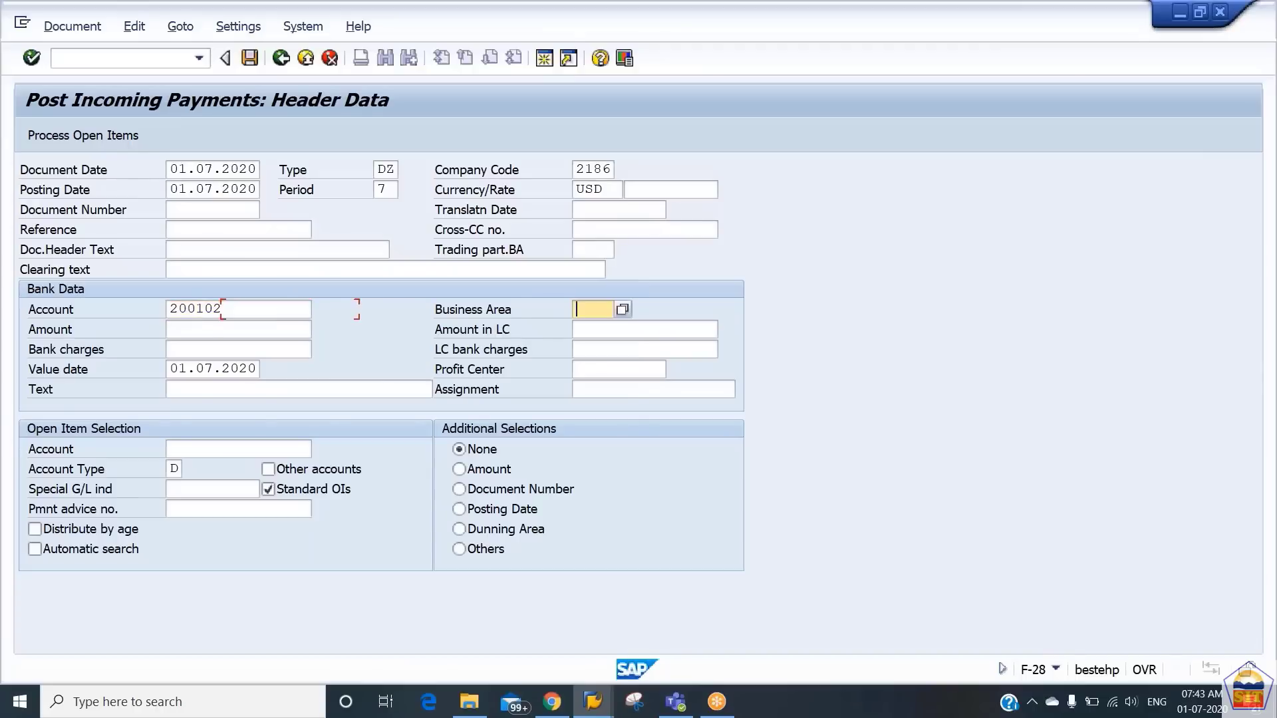
{"action": "key", "text": "shift+Tab"}
{"action": "key", "text": "shift+Tab"}
{"action": "key", "text": "shift+Tab"}
{"action": "key", "text": "shift+Tab"}
{"action": "key", "text": "shift+Tab"}
{"action": "key", "text": "shift+Tab"}
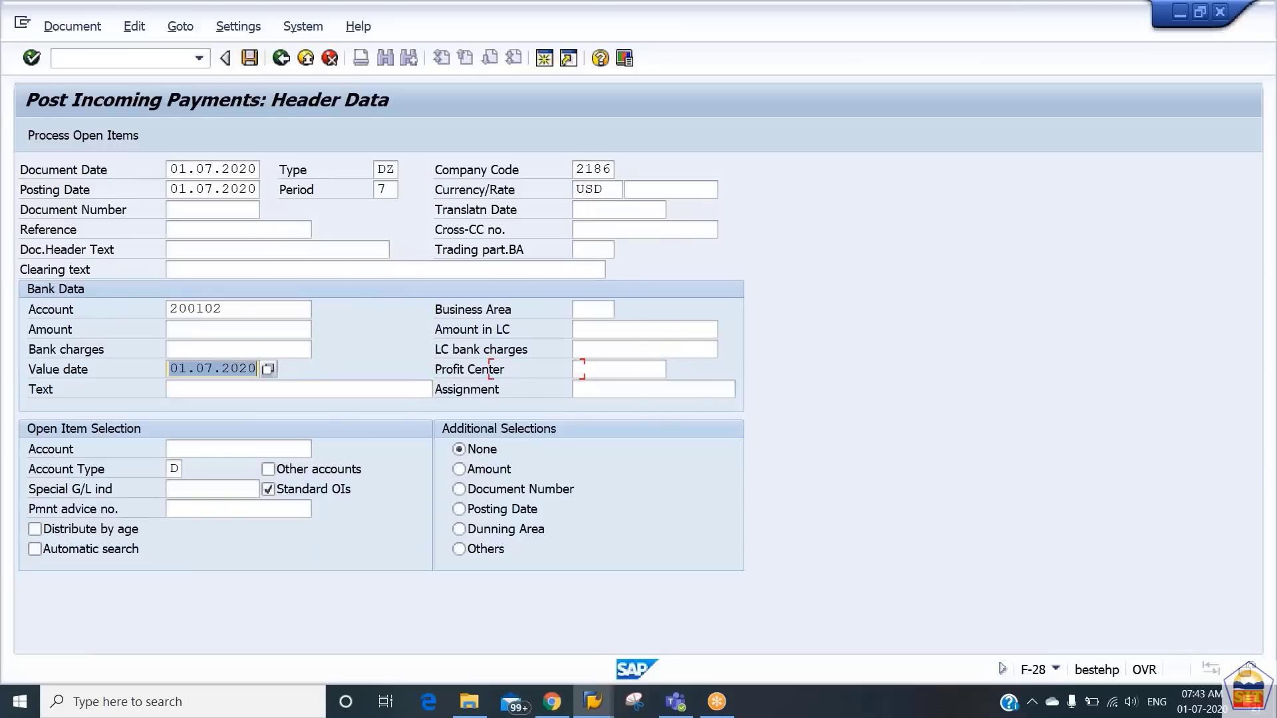
{"action": "type", "text": "24000"}
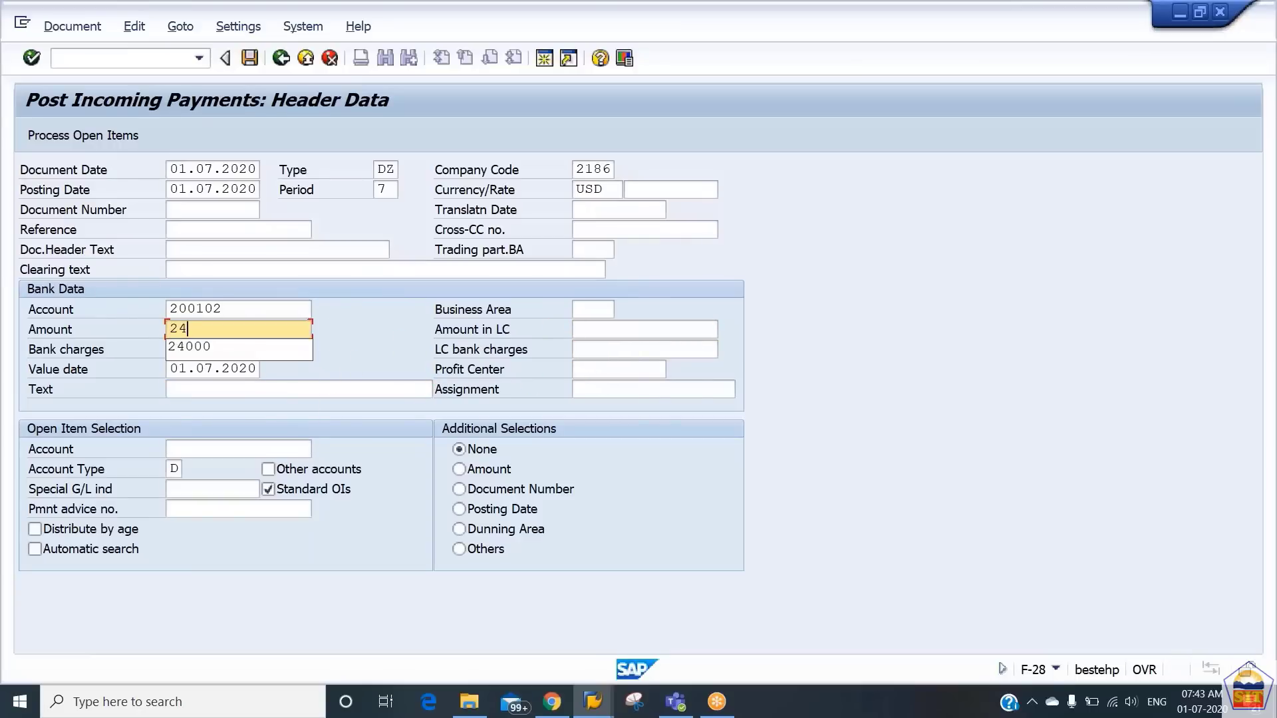
Step: Set the bank data text of the incoming payment to "payment from customer"
{"action": "key", "text": "Tab"}
{"action": "key", "text": "Tab"}
{"action": "key", "text": "Tab"}
{"action": "key", "text": "Tab"}
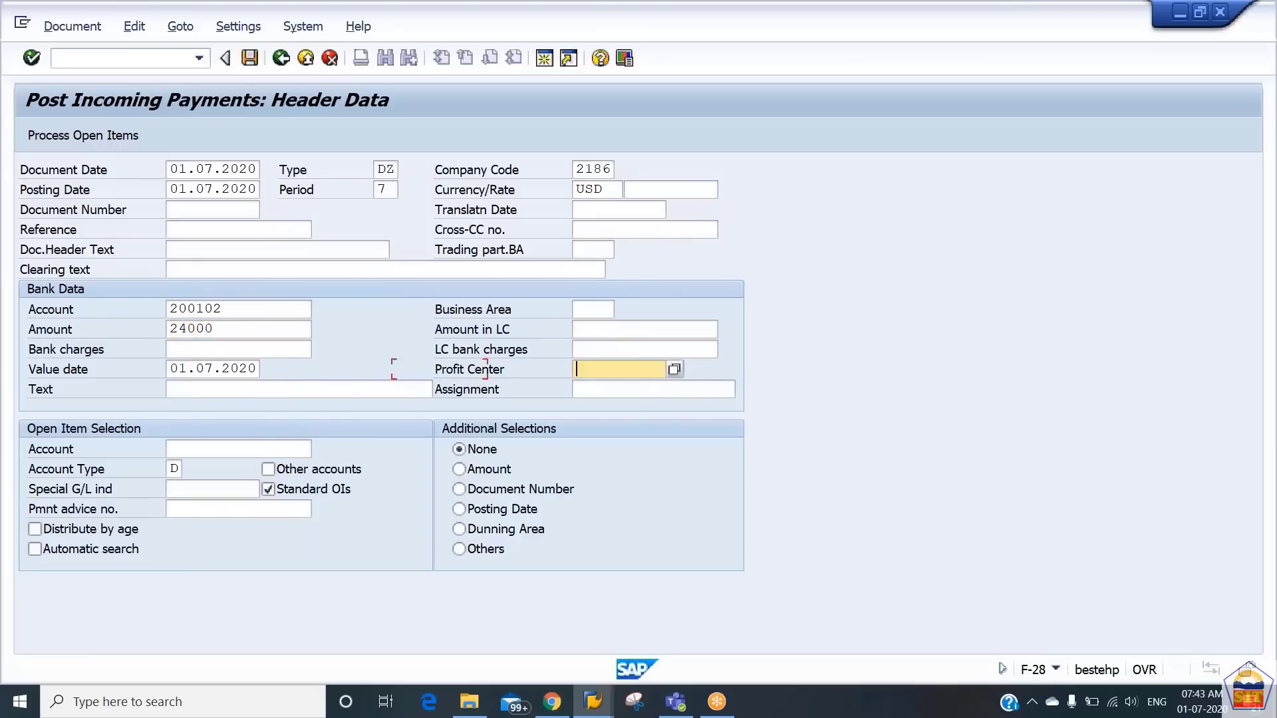
{"action": "key", "text": "Tab"}
{"action": "key", "text": "Tab"}
{"action": "key", "text": "shift+Tab"}
{"action": "type", "text": "paymen"}
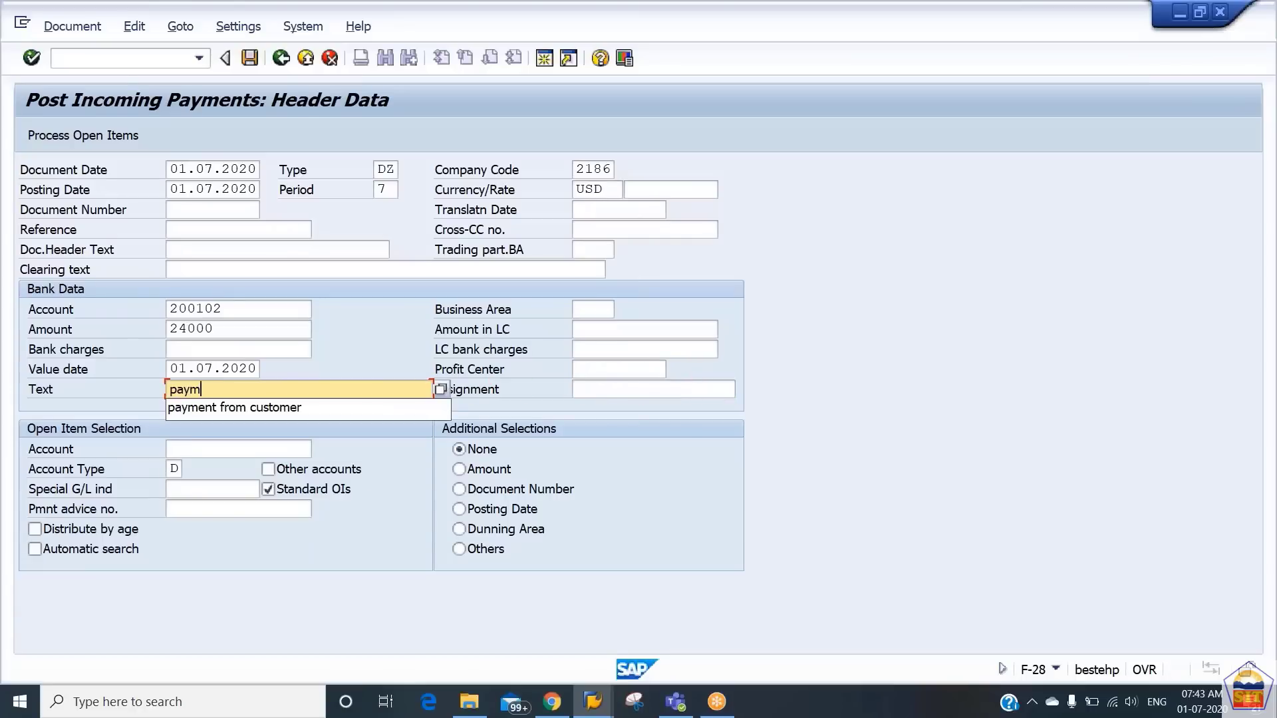
{"action": "key", "text": "Down"}
{"action": "key", "text": "Tab"}
{"action": "key", "text": "Tab"}
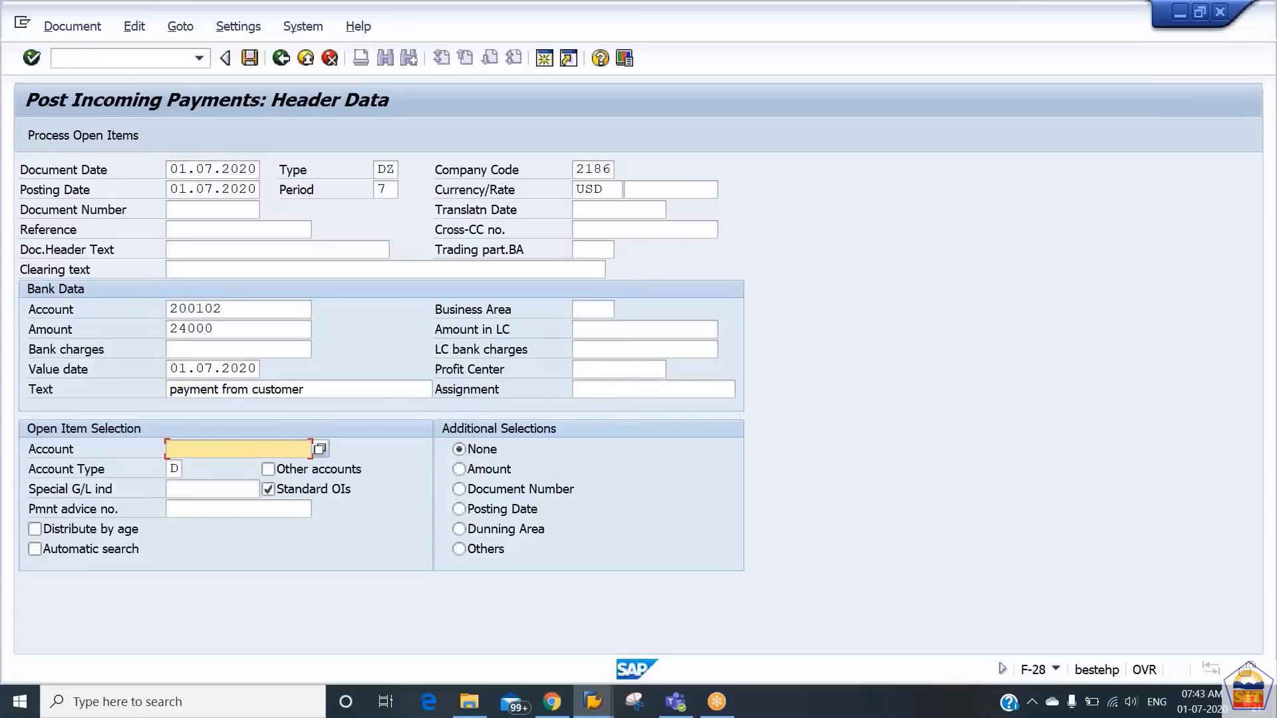
Step: Choose customer Gilead Pharma US LLC for the open item selection and proceed to processing its open items
{"action": "left_click", "coordinate": [320, 449]}
{"action": "key", "text": "Return"}
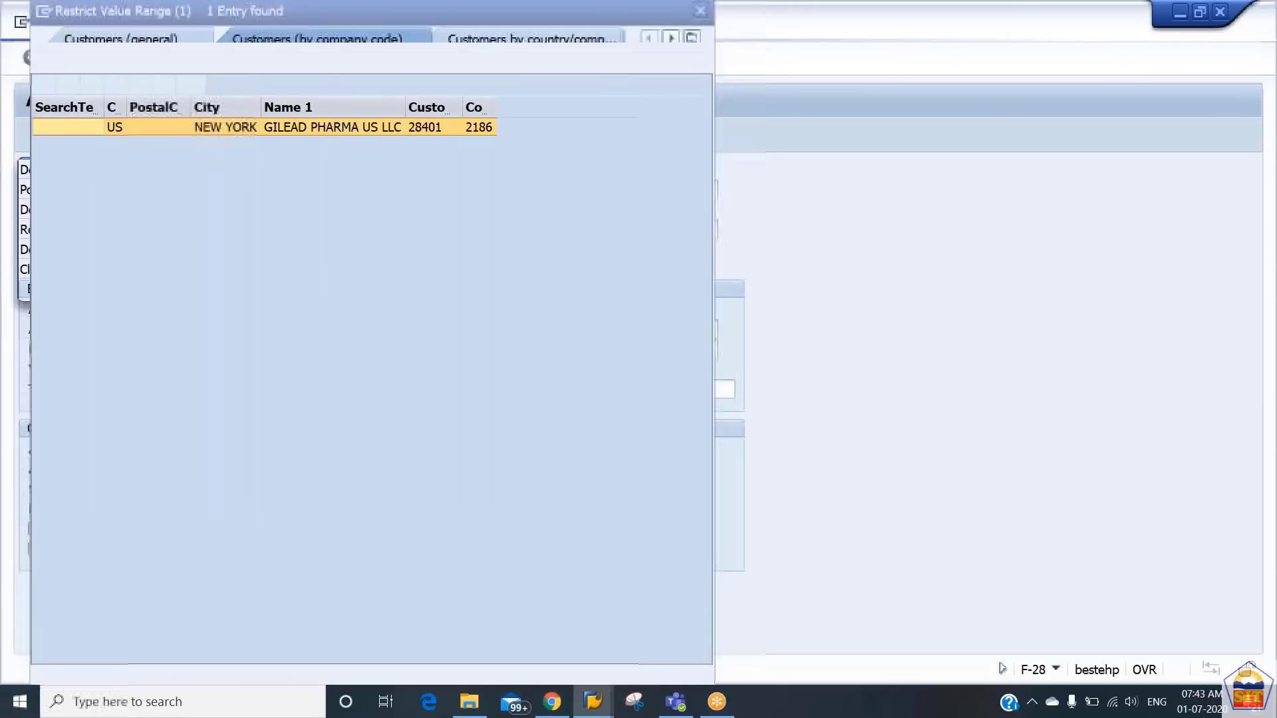
{"action": "left_click", "coordinate": [313, 129]}
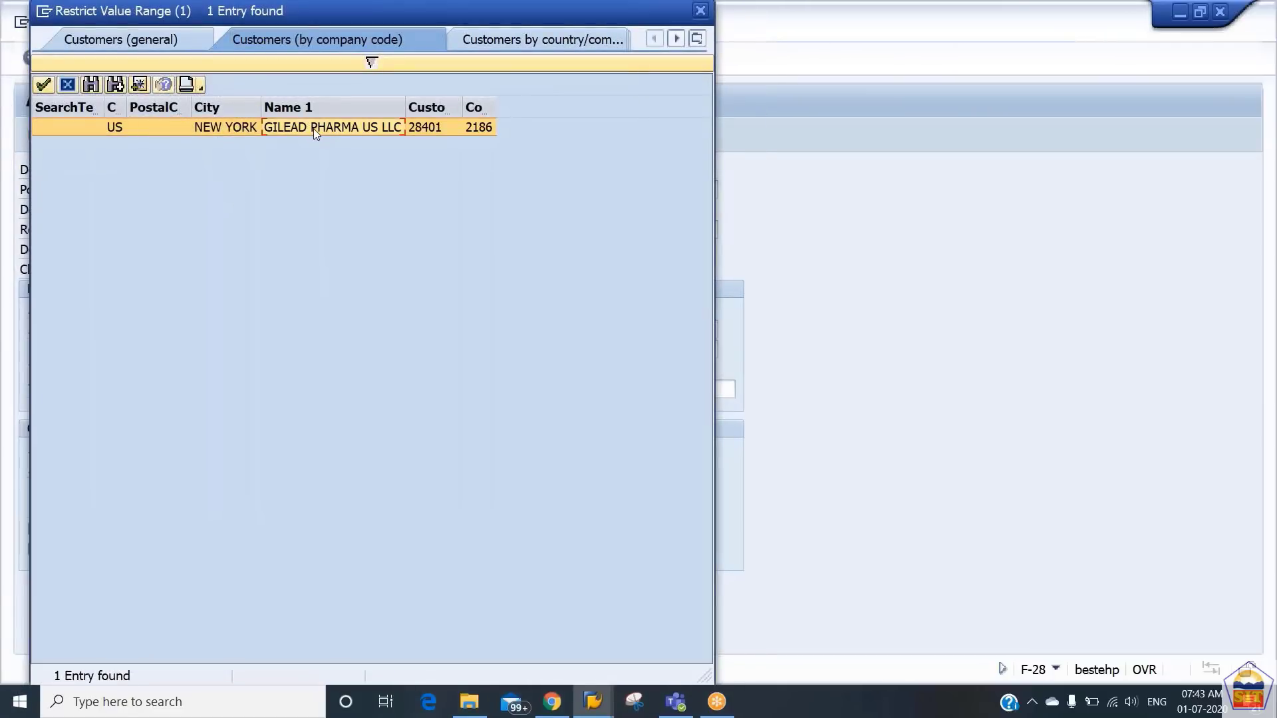
{"action": "key", "text": "Return"}
{"action": "key", "text": "Return"}
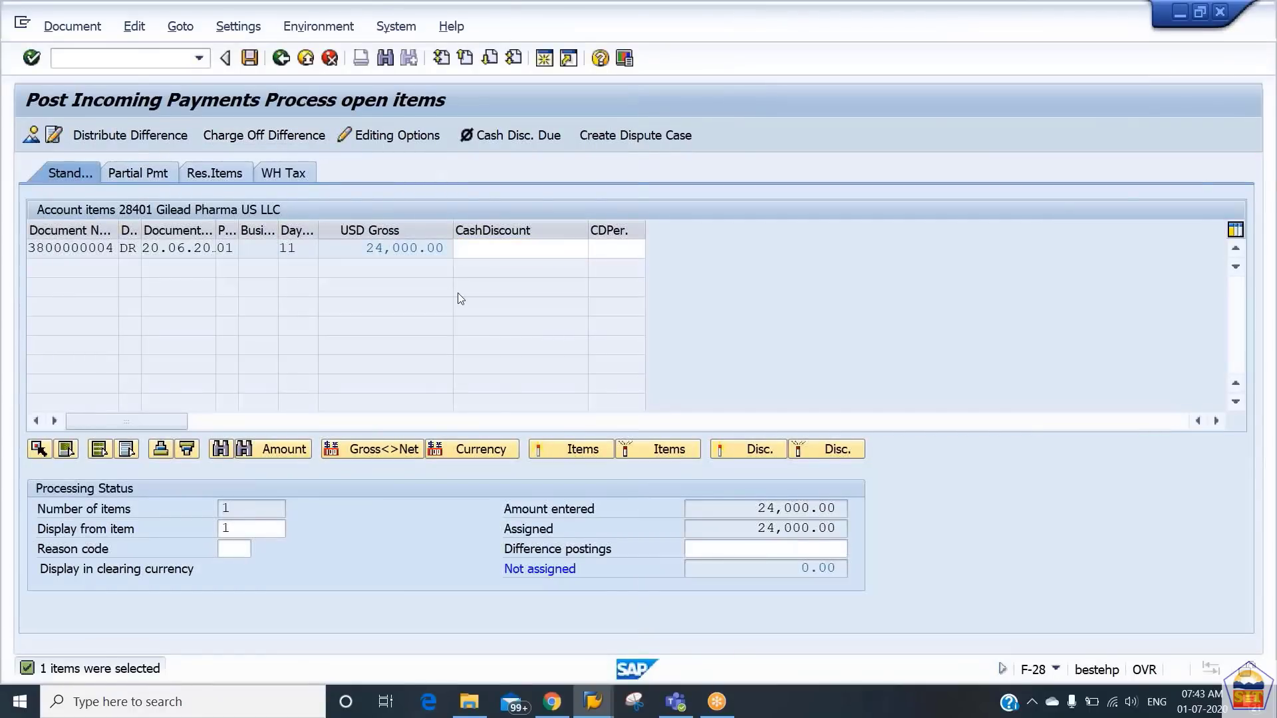
Step: Post the customer's incoming payment and open transaction F-53 for outgoing payments
{"action": "key", "text": "ctrl+s"}
{"action": "left_click", "coordinate": [131, 64]}
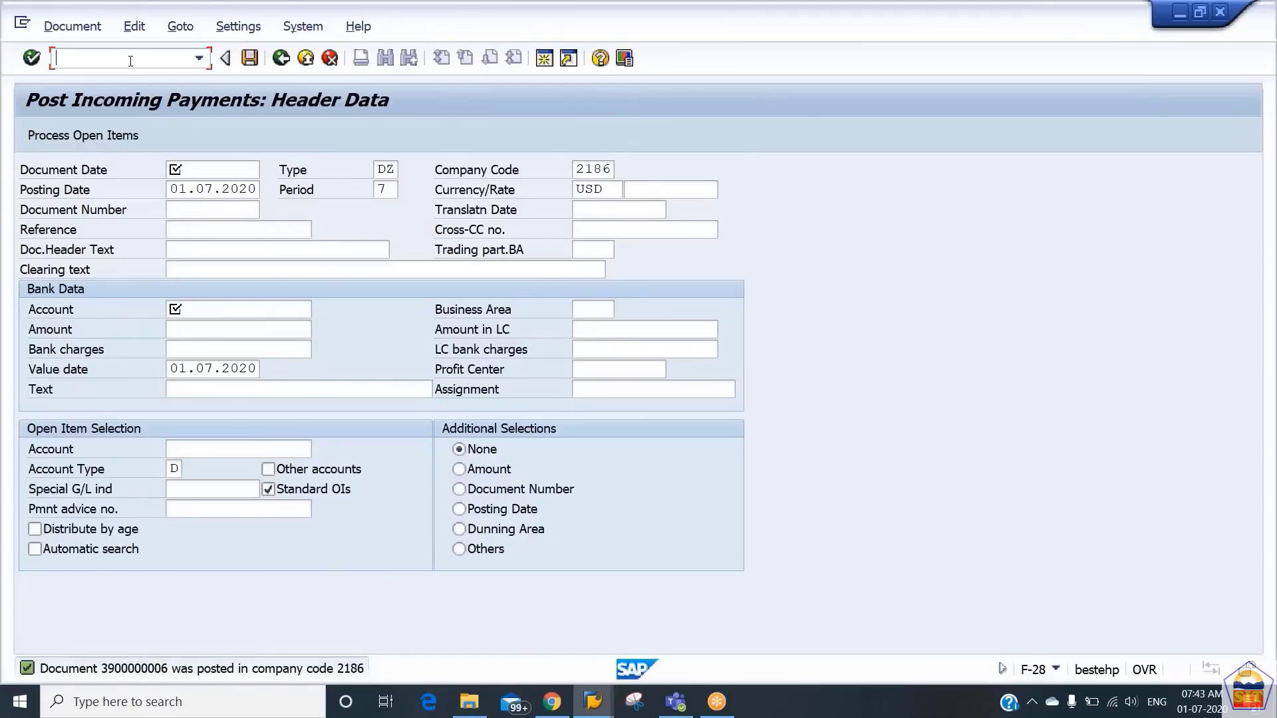
{"action": "type", "text": "/nf-53"}
{"action": "key", "text": "Return"}
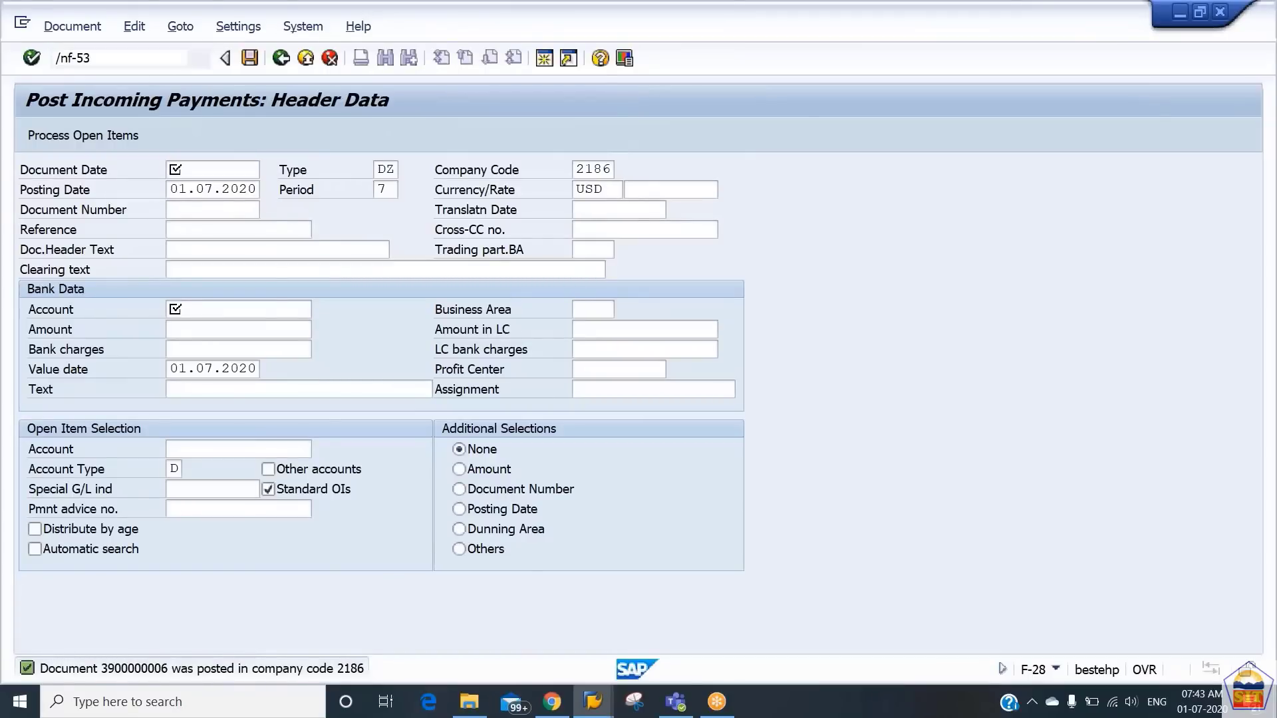
Step: Set the outgoing payment's document date to 01.07.2020 and its bank data account to 200103
{"action": "key", "text": "Down"}
{"action": "key", "text": "Down"}
{"action": "key", "text": "Tab"}
{"action": "key", "text": "Tab"}
{"action": "key", "text": "Tab"}
{"action": "key", "text": "Tab"}
{"action": "key", "text": "Tab"}
{"action": "key", "text": "Tab"}
{"action": "key", "text": "Tab"}
{"action": "key", "text": "Tab"}
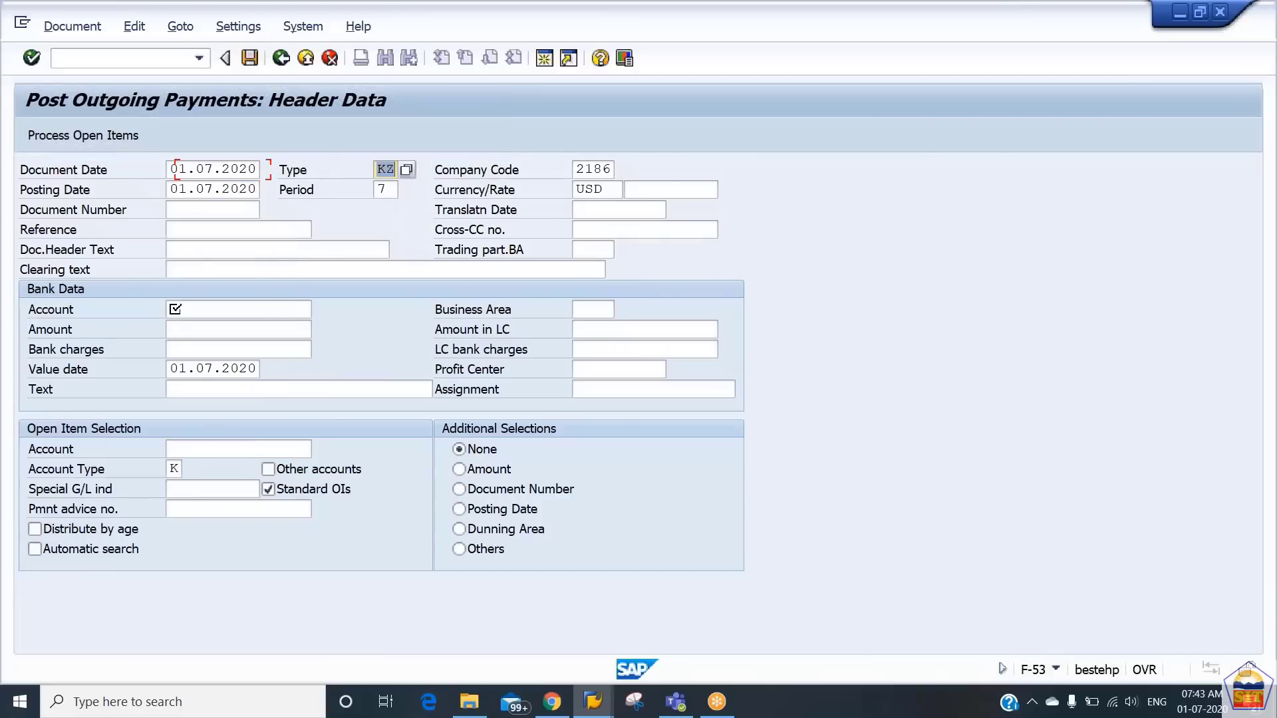
{"action": "key", "text": "Tab"}
{"action": "key", "text": "Tab"}
{"action": "key", "text": "Tab"}
{"action": "key", "text": "Tab"}
{"action": "key", "text": "Tab"}
{"action": "key", "text": "Tab"}
{"action": "key", "text": "Tab"}
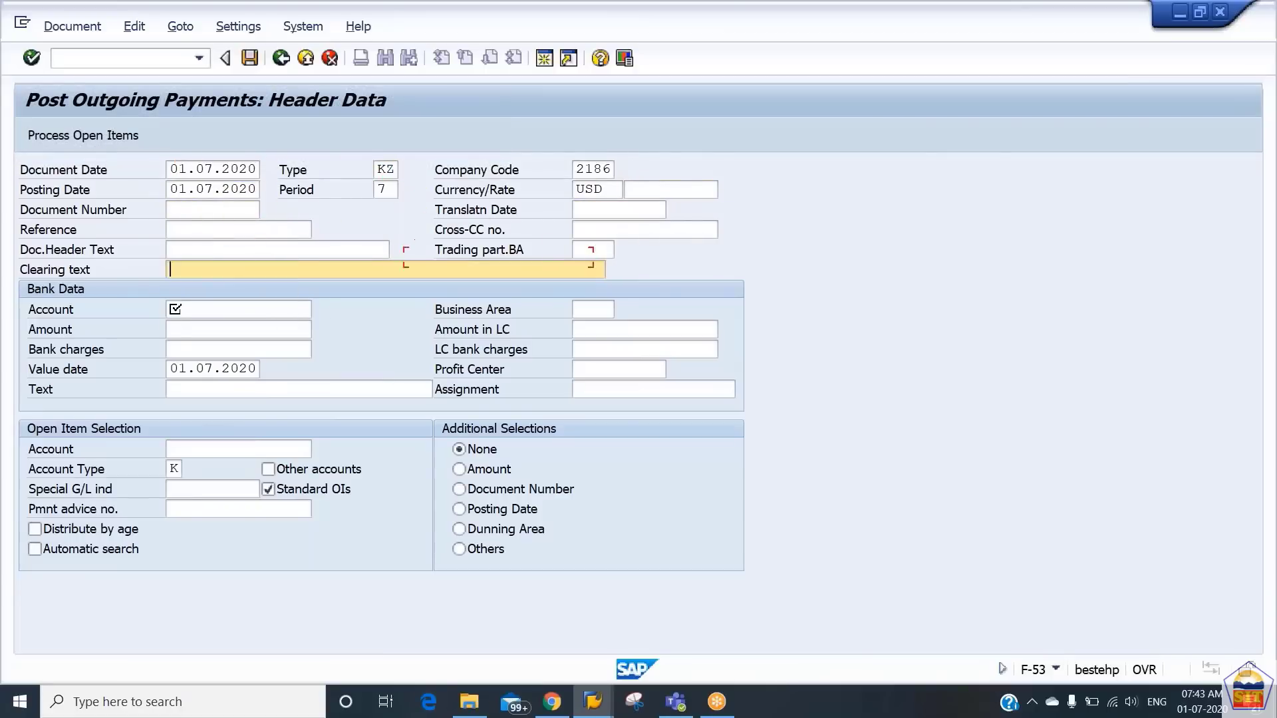
{"action": "type", "text": "200103"}
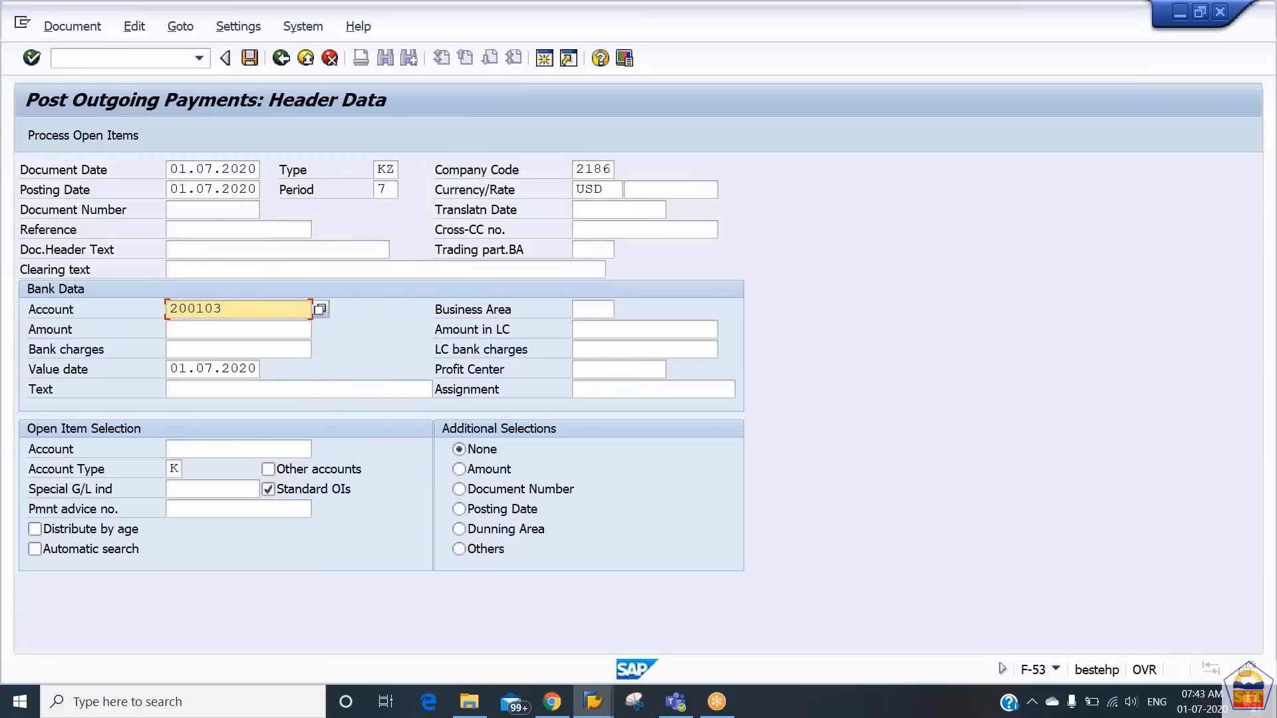
{"action": "key", "text": "Tab"}
{"action": "key", "text": "Tab"}
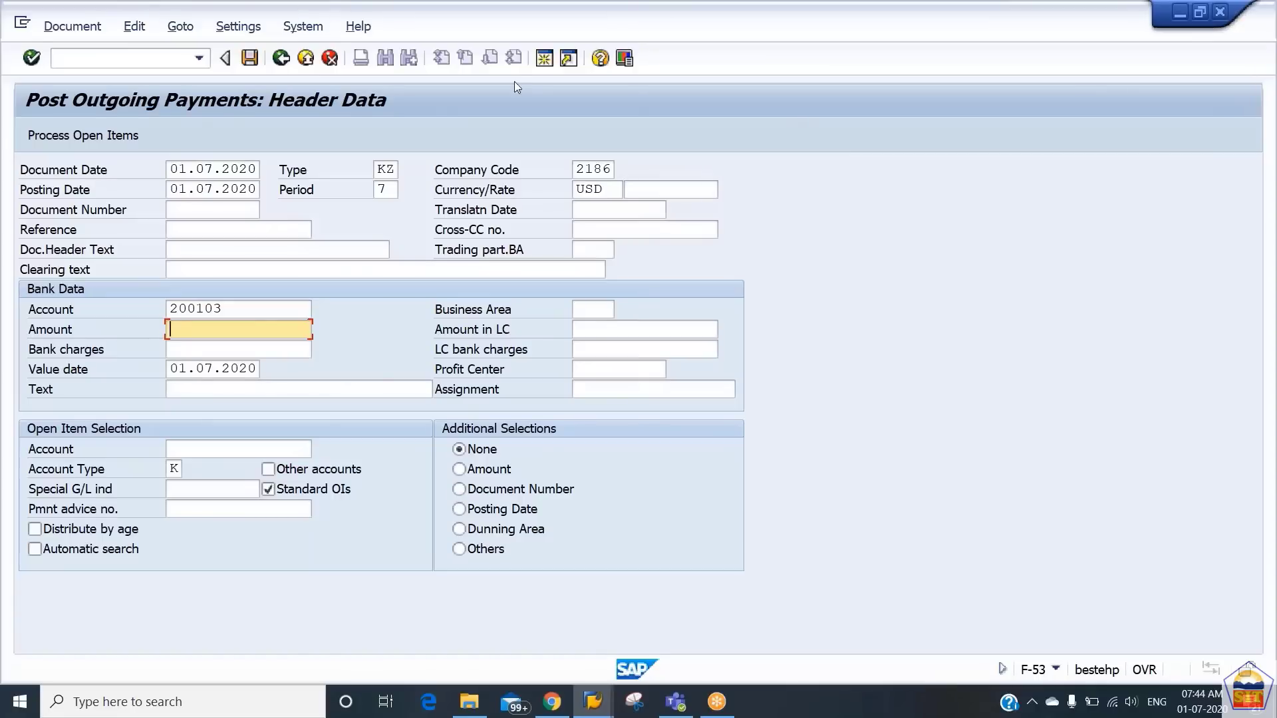
Step: Look up the vendor's open line items for company code 2186 with FBL1N in a new session, and return to the outgoing payment
{"action": "left_click", "coordinate": [551, 61]}
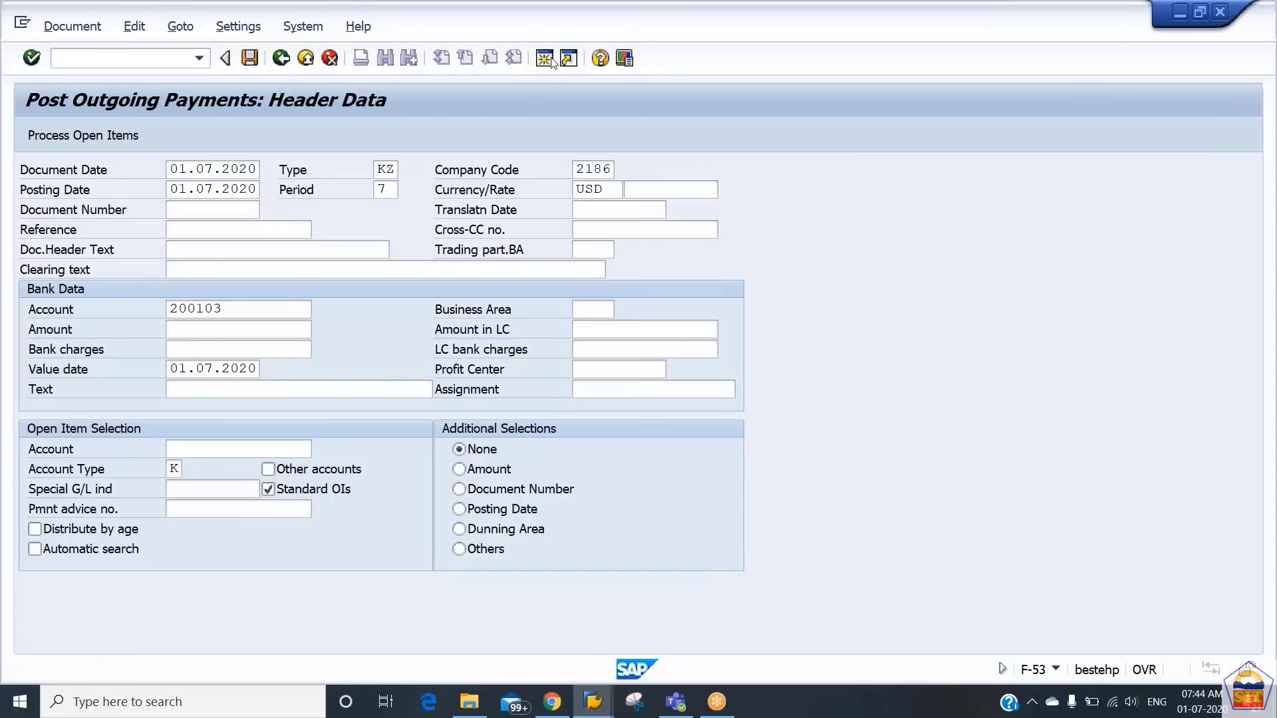
{"action": "type", "text": "fbl1n"}
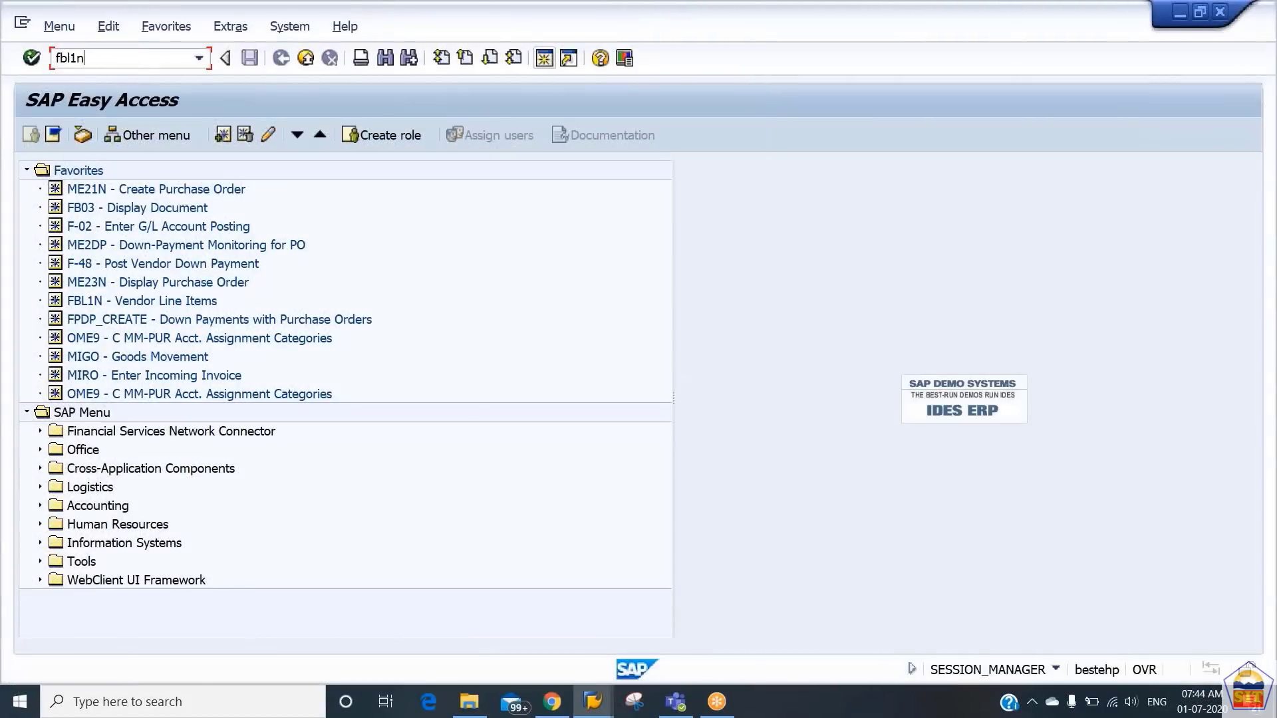
{"action": "key", "text": "Return"}
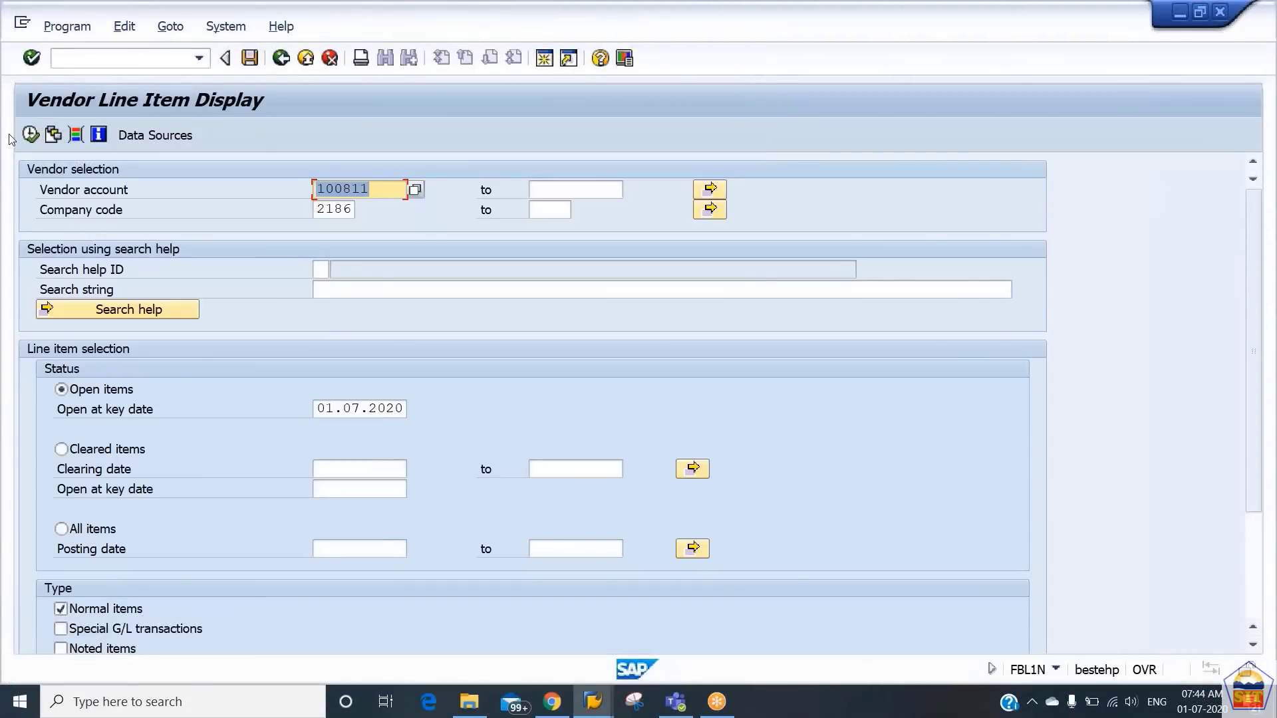
{"action": "left_click", "coordinate": [31, 134]}
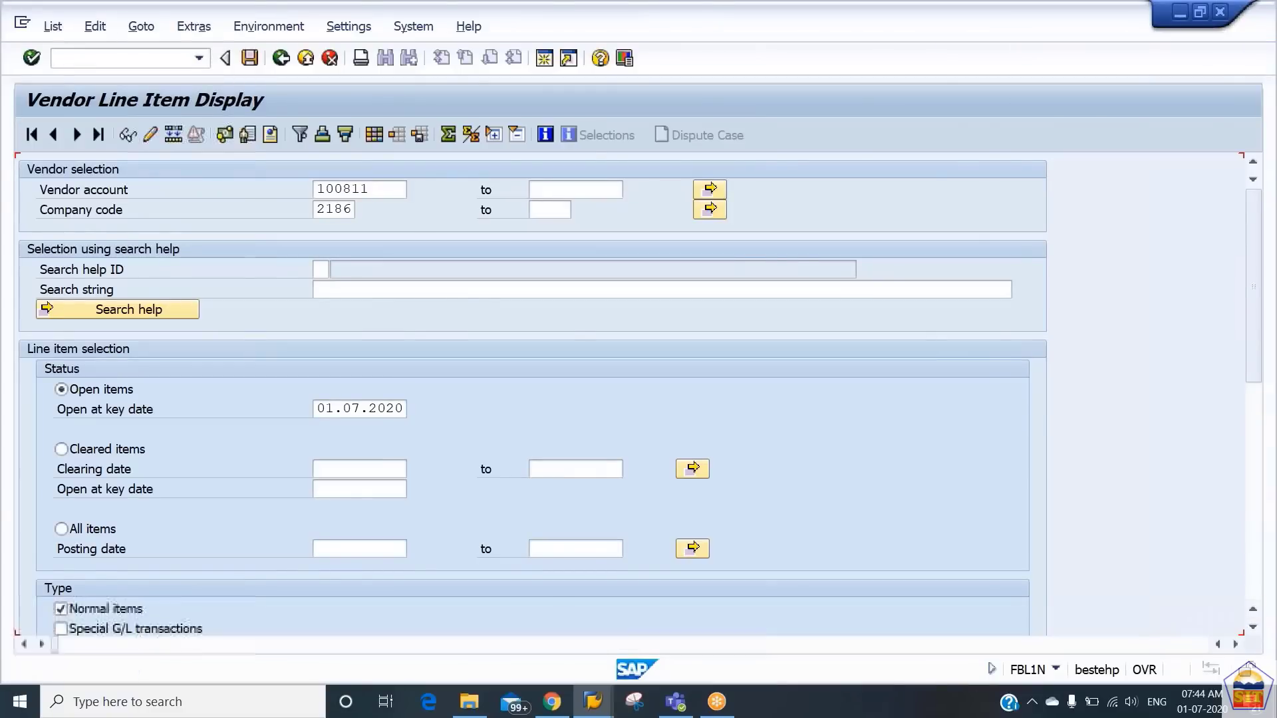
{"action": "key", "text": "alt+Tab"}
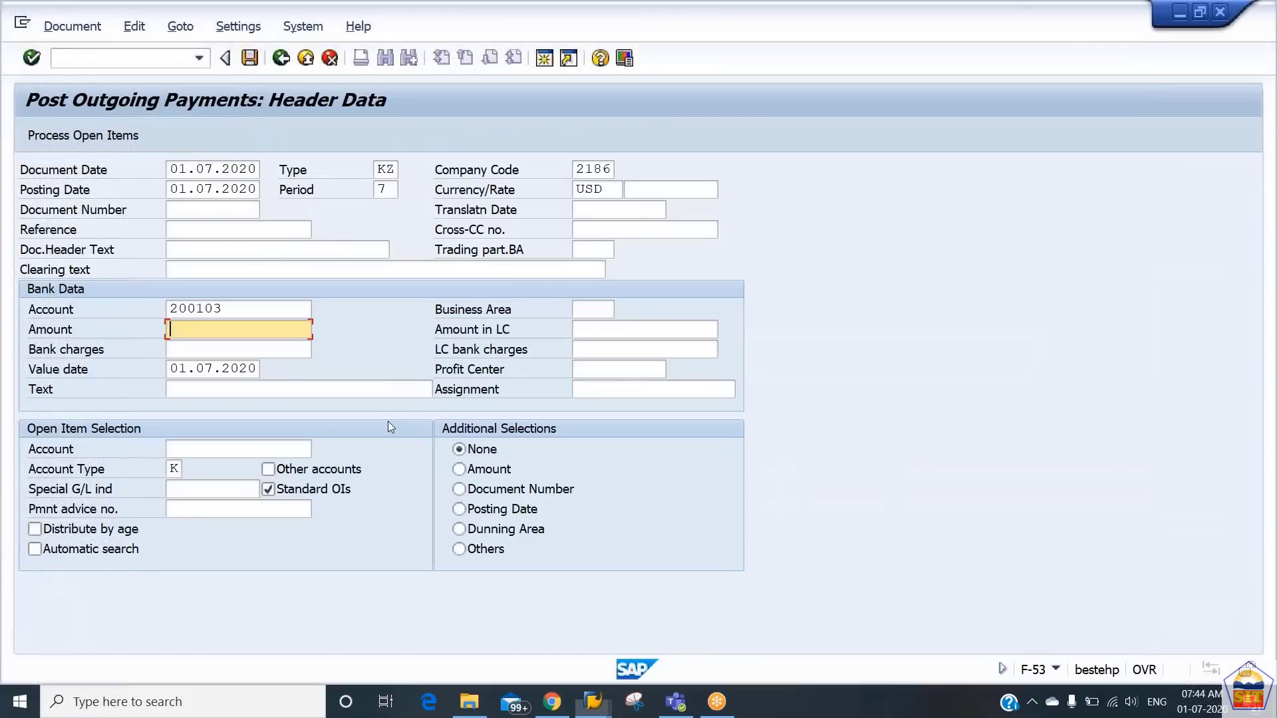
Step: Set the outgoing payment's bank amount to 15000 and its text to "payment from customer"
{"action": "type", "text": "15000"}
{"action": "key", "text": "Tab"}
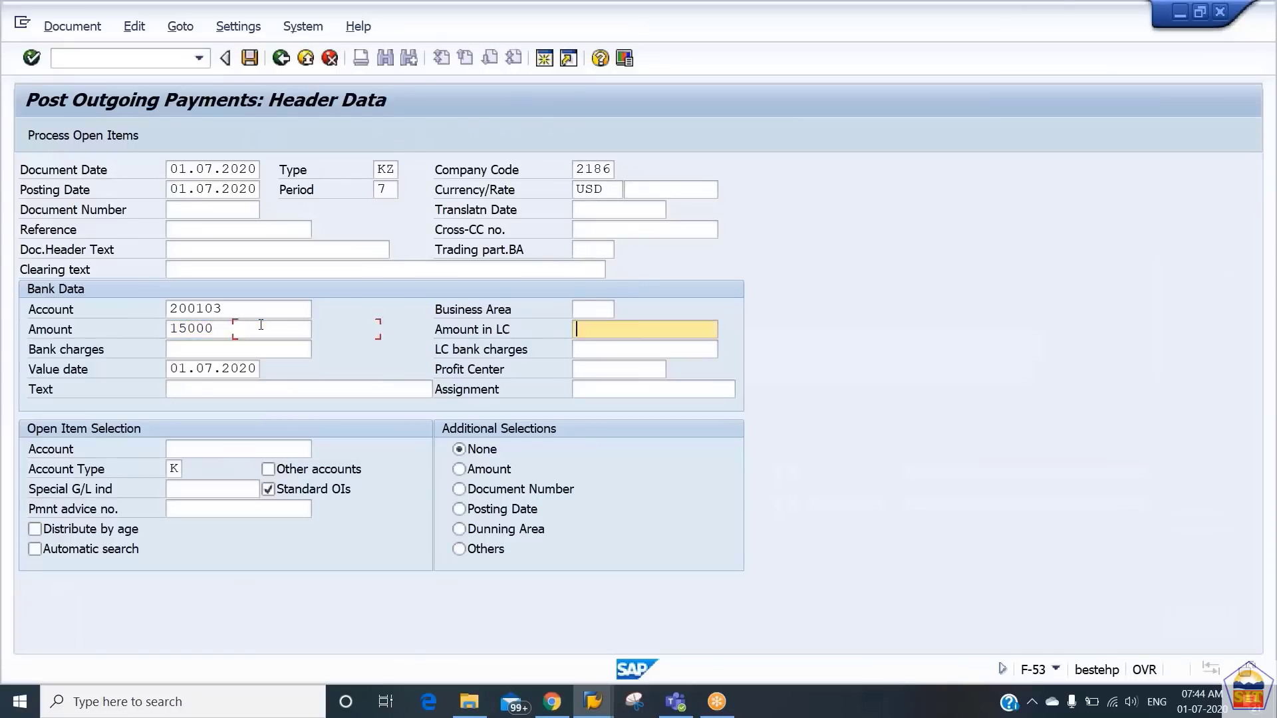
{"action": "key", "text": "Tab"}
{"action": "key", "text": "Tab"}
{"action": "key", "text": "Tab"}
{"action": "key", "text": "Tab"}
{"action": "key", "text": "Tab"}
{"action": "type", "text": "pay"}
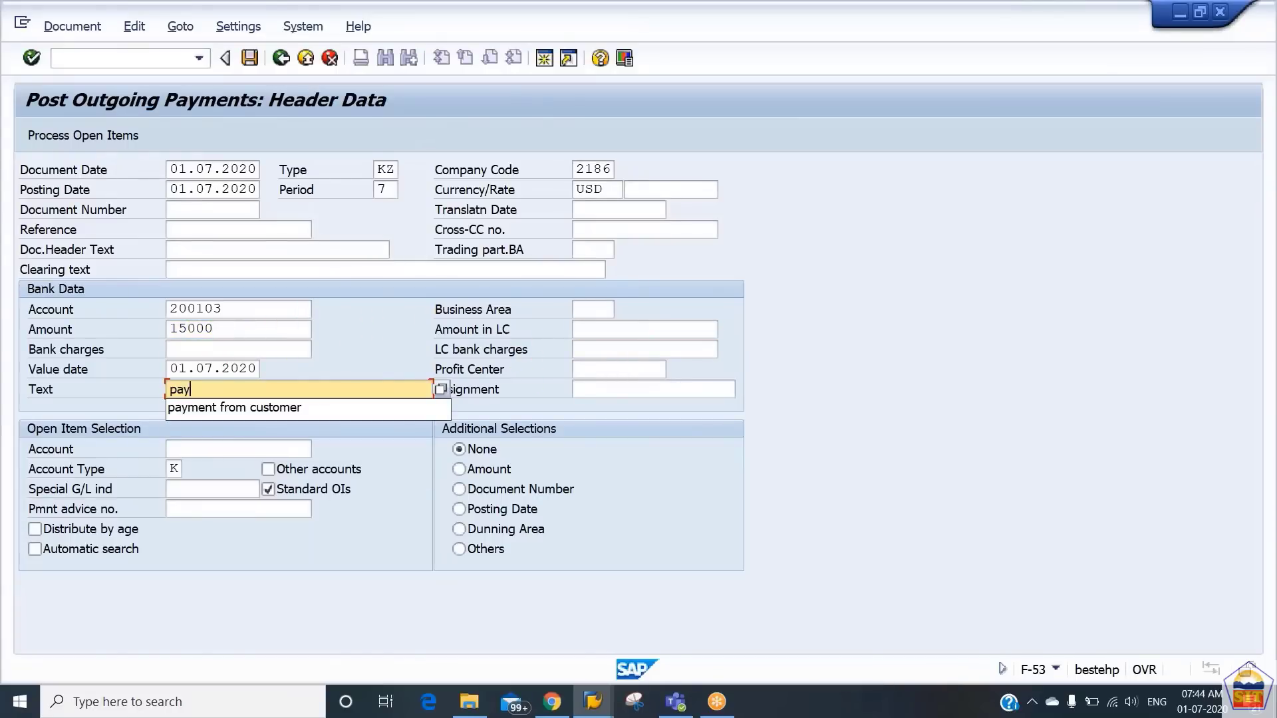
{"action": "key", "text": "Down"}
{"action": "key", "text": "Tab"}
Step: Choose vendor Gilead Pharma Inc. with account type K for the open item selection and proceed to processing its open items
{"action": "key", "text": "Tab"}
{"action": "key", "text": "Tab"}
{"action": "key", "text": "BackSpace"}
{"action": "type", "text": "k"}
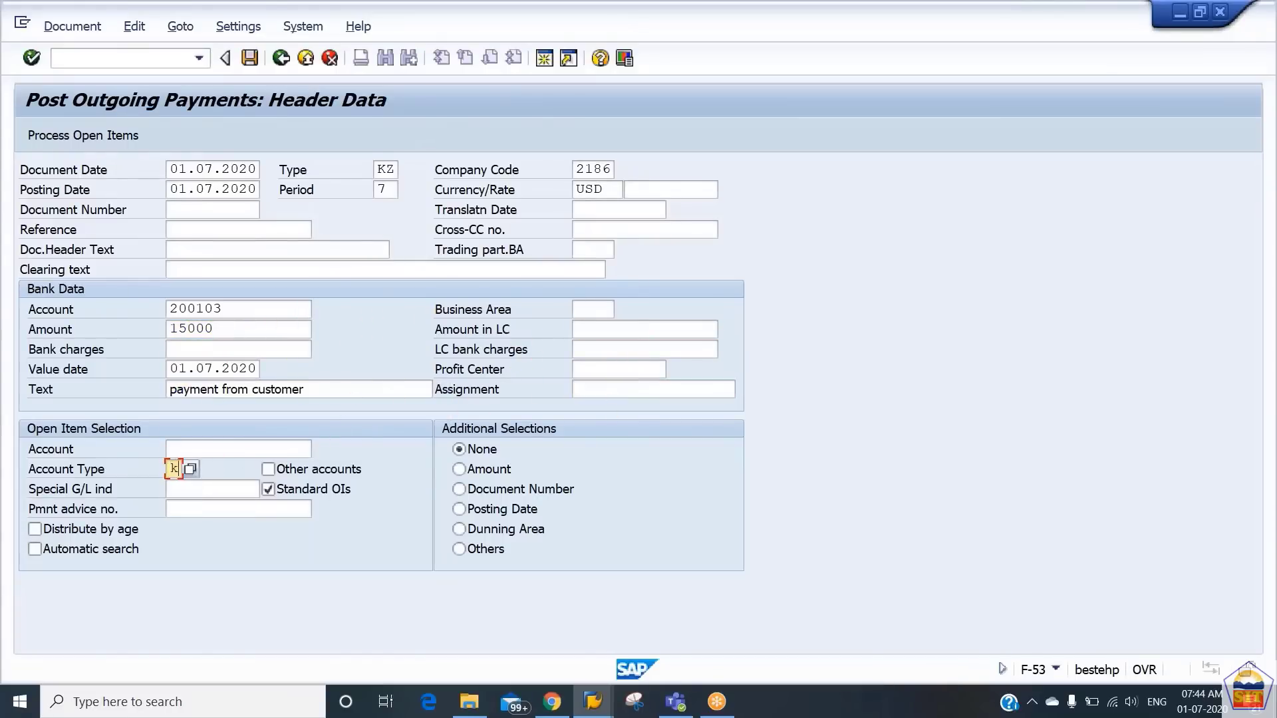
{"action": "key", "text": "shift+Tab"}
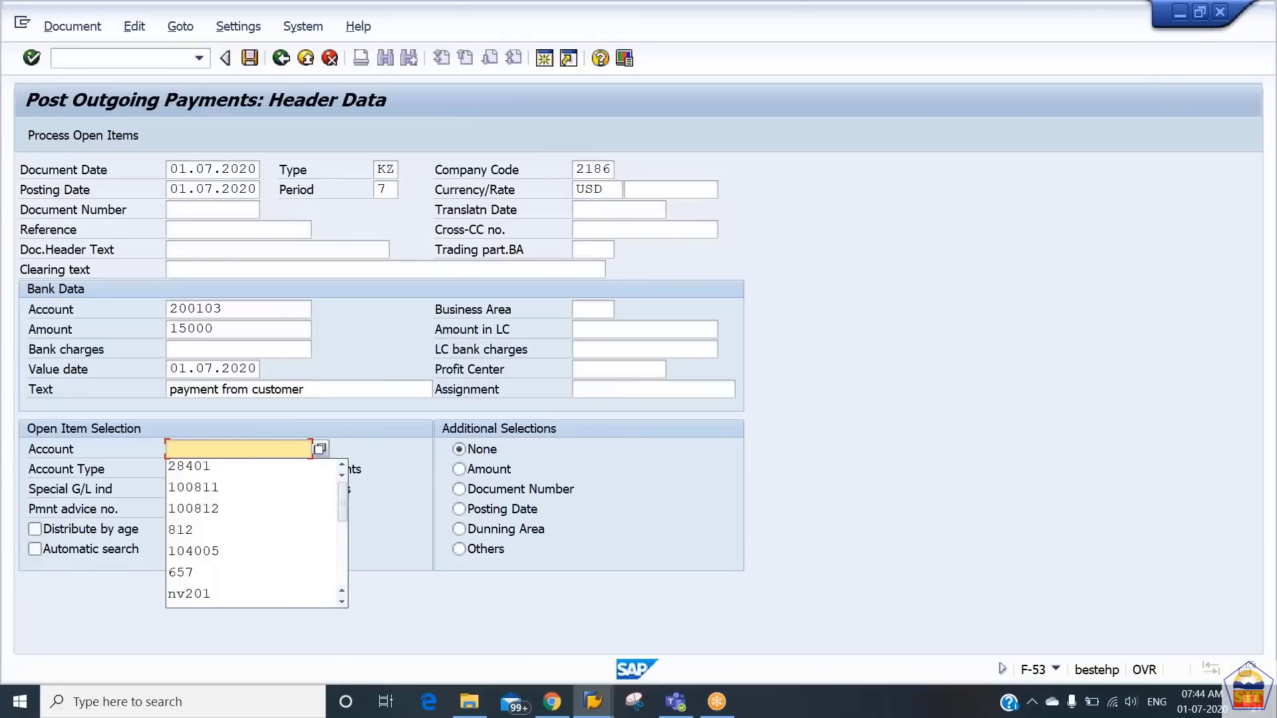
{"action": "key", "text": "Down"}
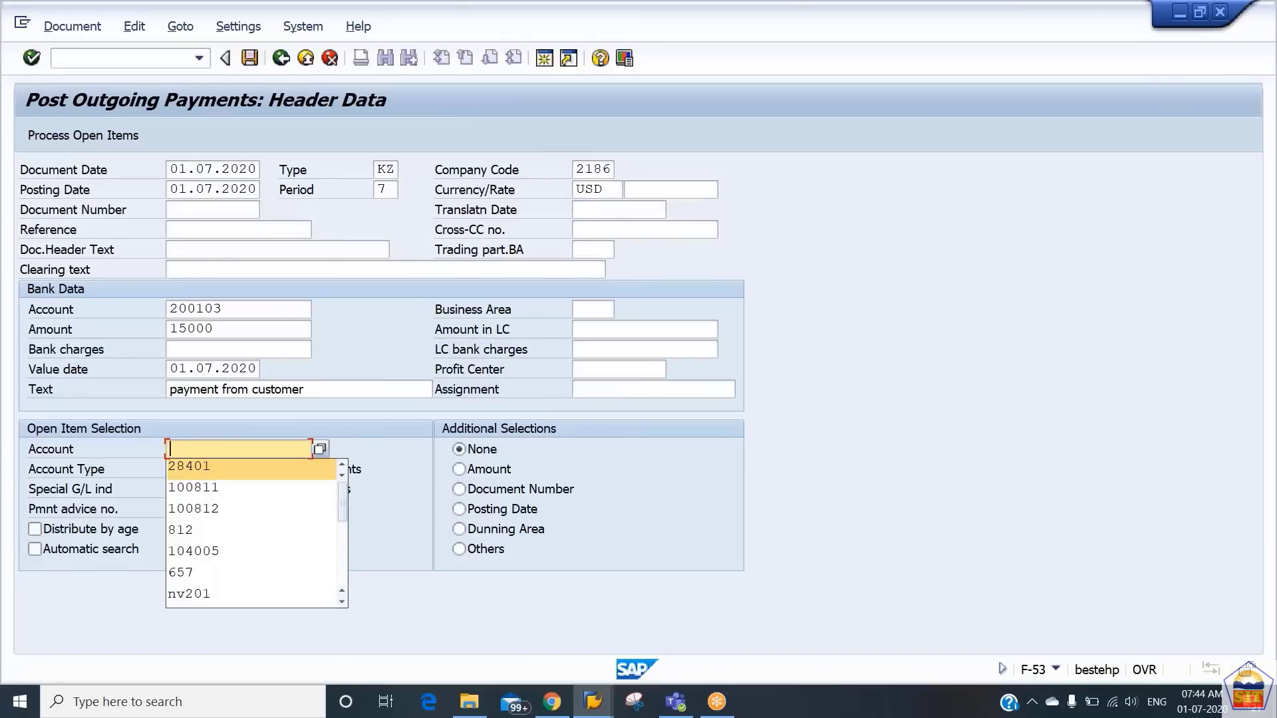
{"action": "key", "text": "Tab"}
{"action": "key", "text": "shift+Tab"}
{"action": "key", "text": "BackSpace"}
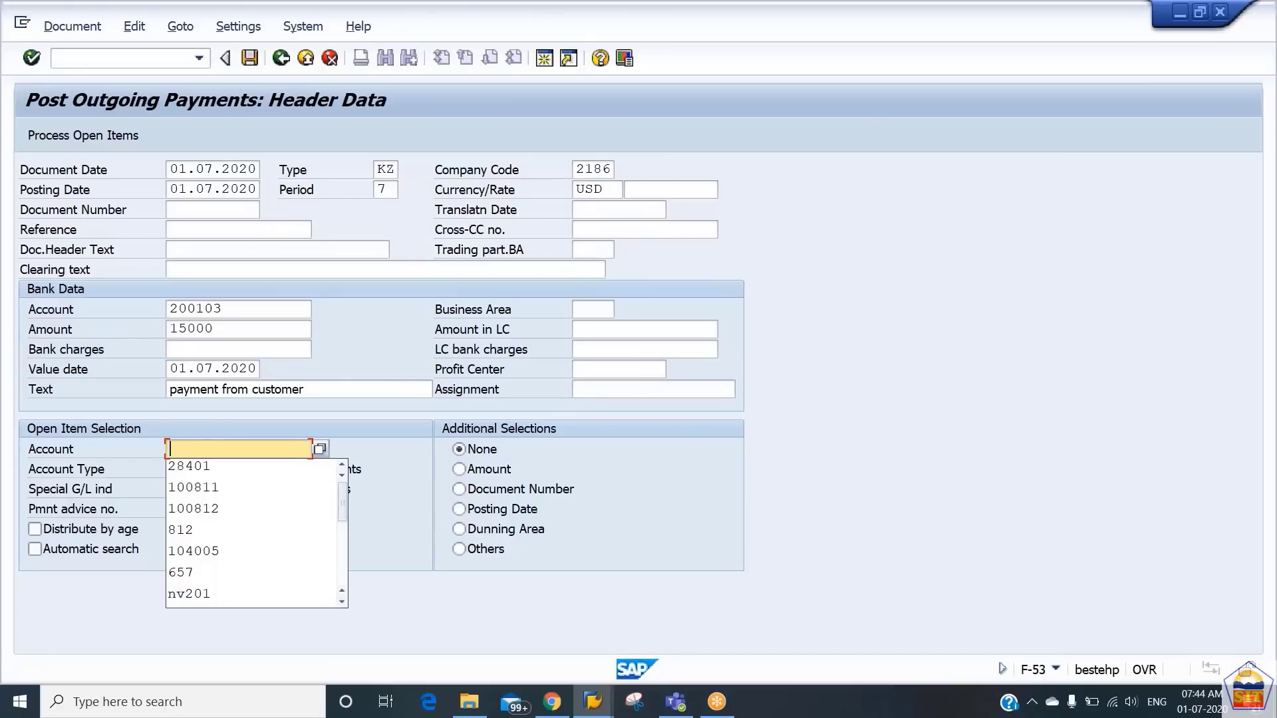
{"action": "key", "text": "Down"}
{"action": "key", "text": "Down"}
{"action": "key", "text": "Tab"}
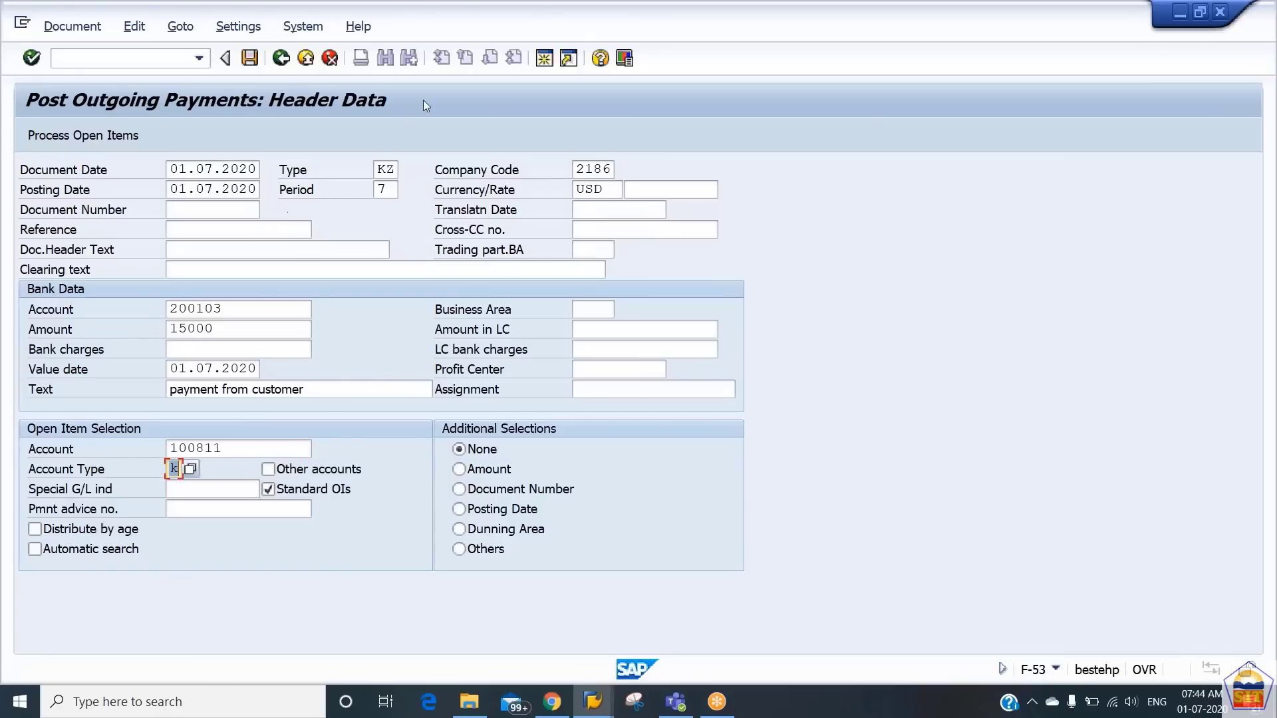
{"action": "key", "text": "Return"}
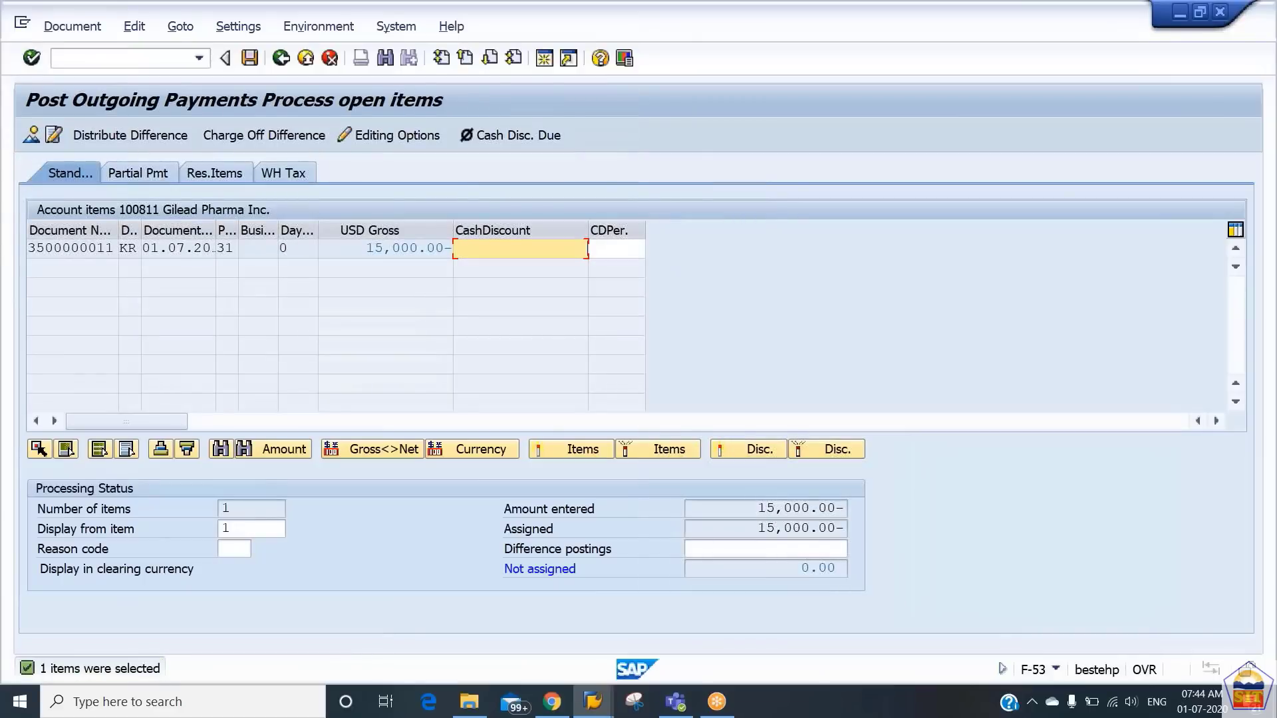
Step: Post the outgoing payment and open the G/L account line item display, FBL3N
{"action": "key", "text": "ctrl+s"}
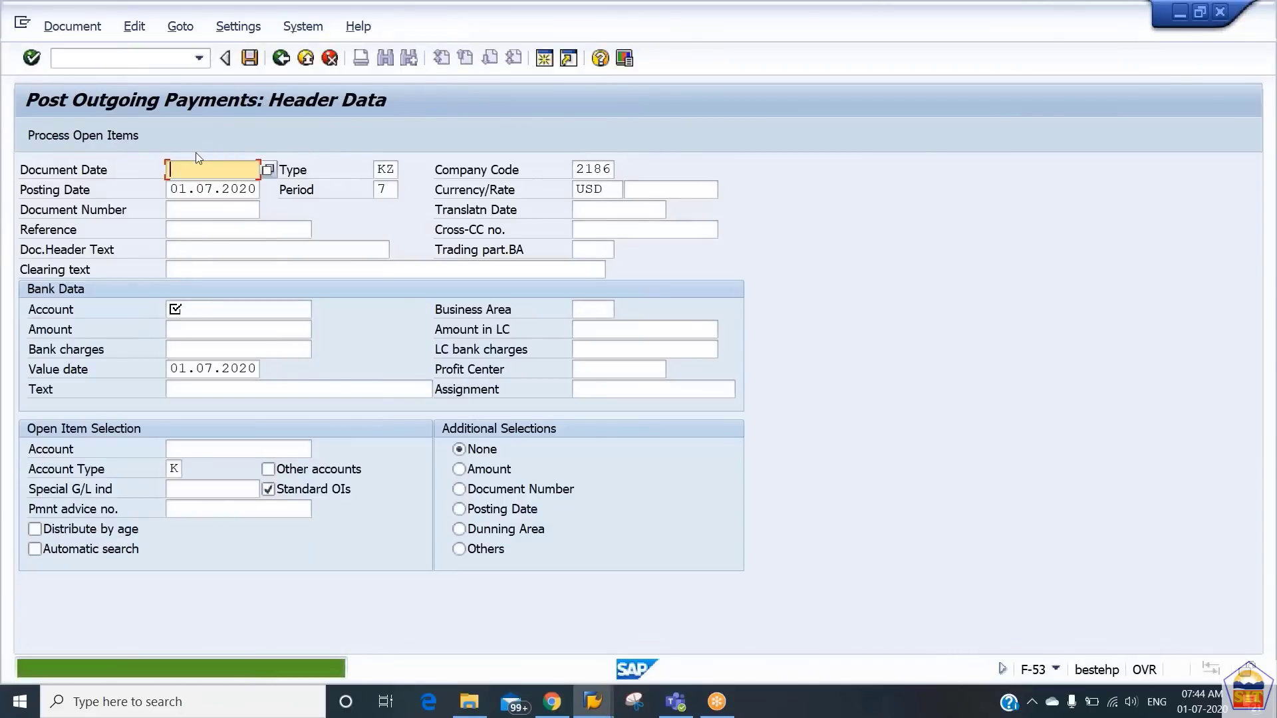
{"action": "left_click", "coordinate": [105, 55]}
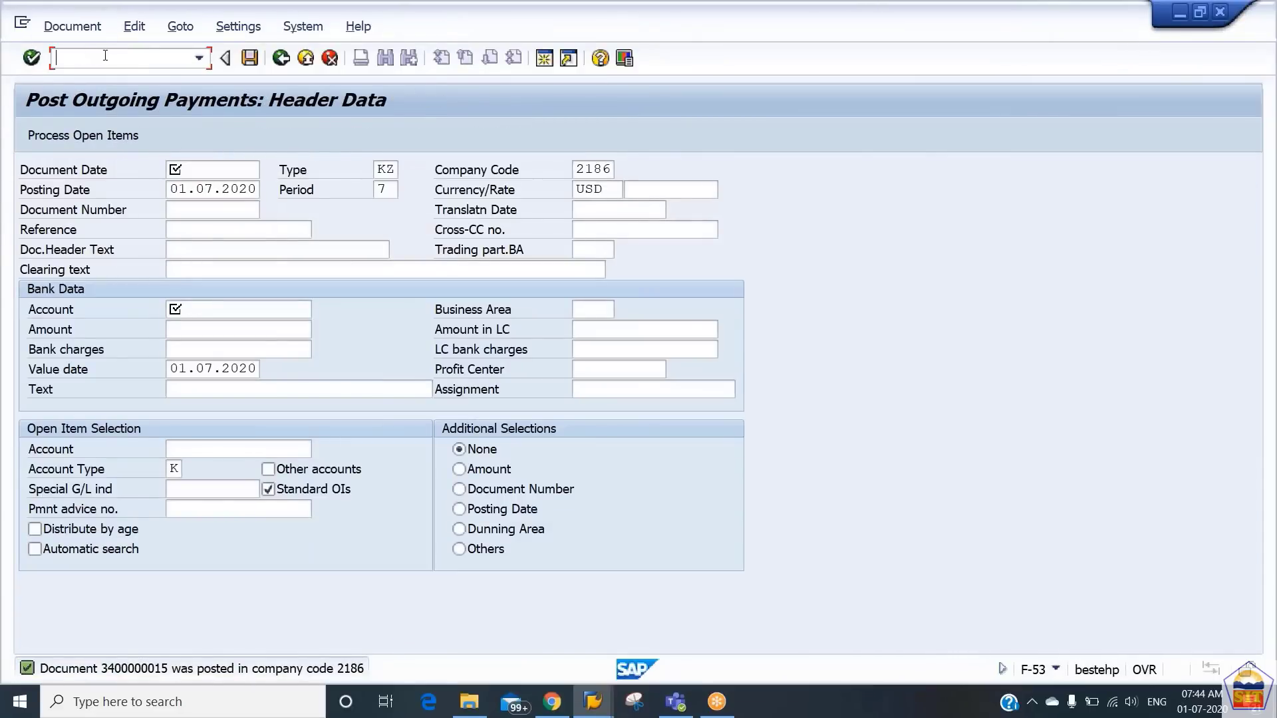
{"action": "type", "text": "/nfbl3n"}
{"action": "key", "text": "Return"}
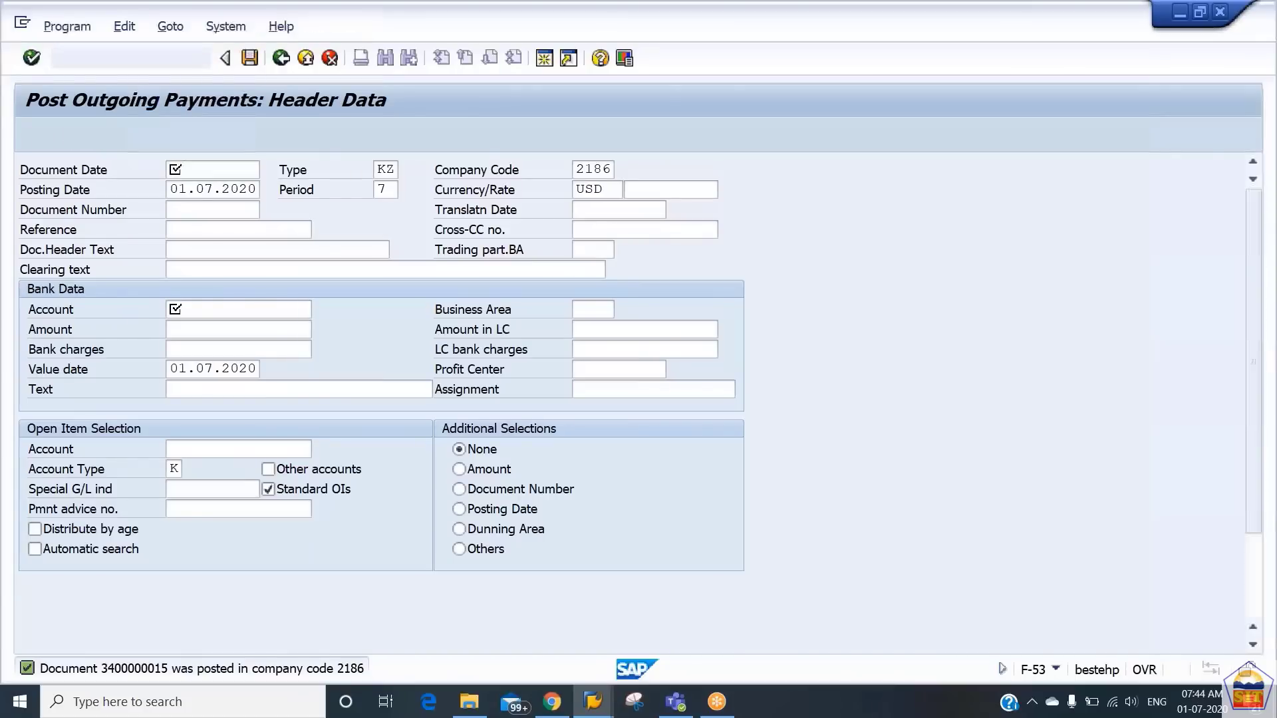
Step: Display the open line items of G/L accounts 200102 to 200103 in company code 2186
{"action": "left_click", "coordinate": [377, 190]}
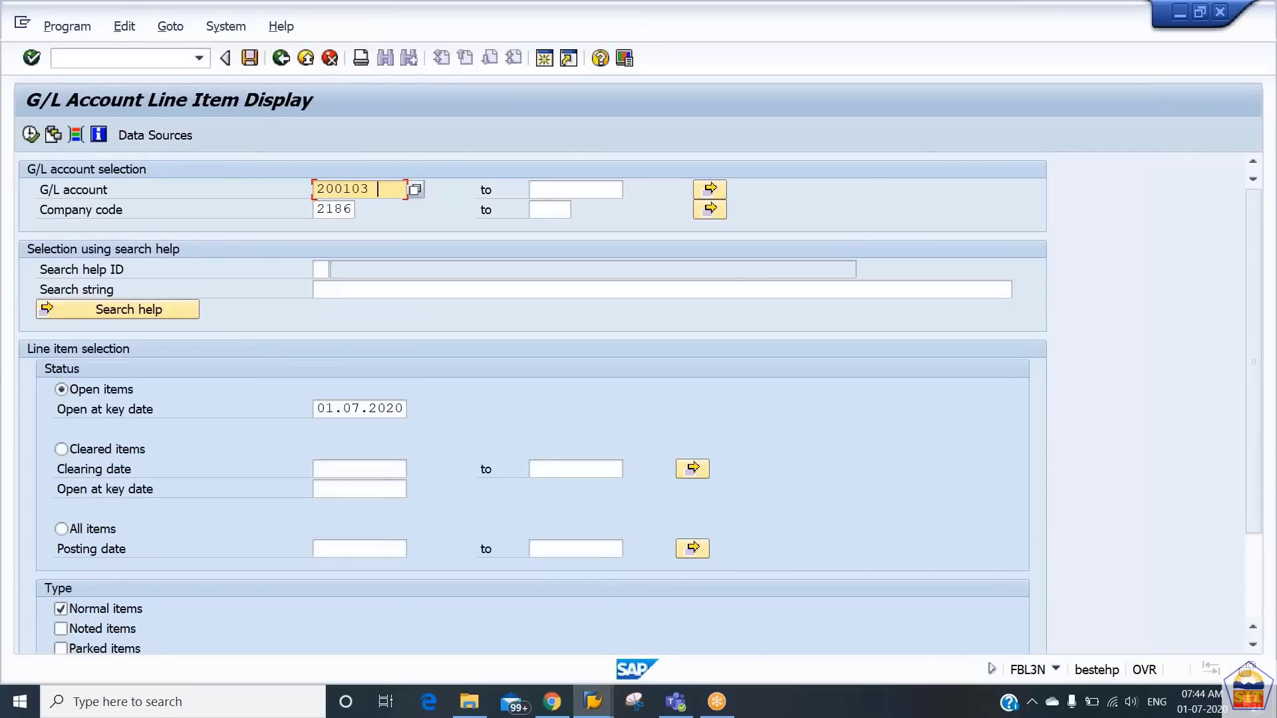
{"action": "key", "text": "BackSpace"}
{"action": "type", "text": "2"}
{"action": "key", "text": "Tab"}
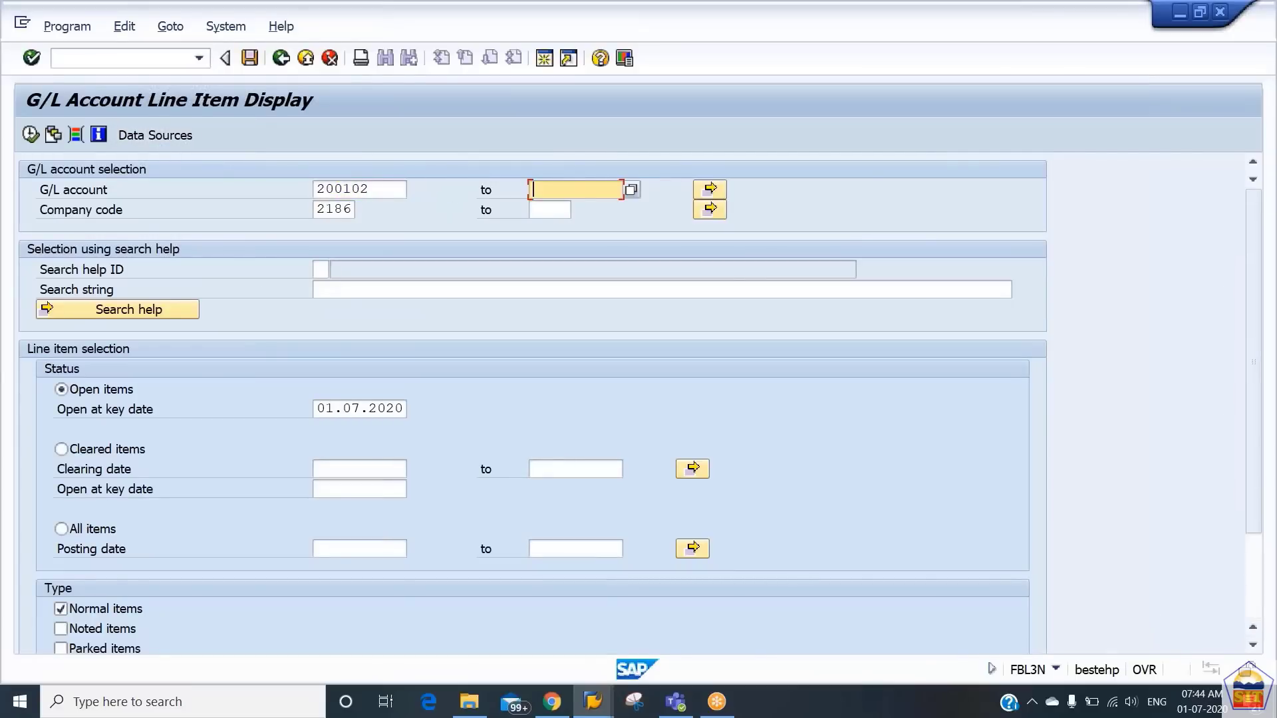
{"action": "key", "text": "Down"}
{"action": "key", "text": "Down"}
{"action": "key", "text": "Down"}
{"action": "key", "text": "Tab"}
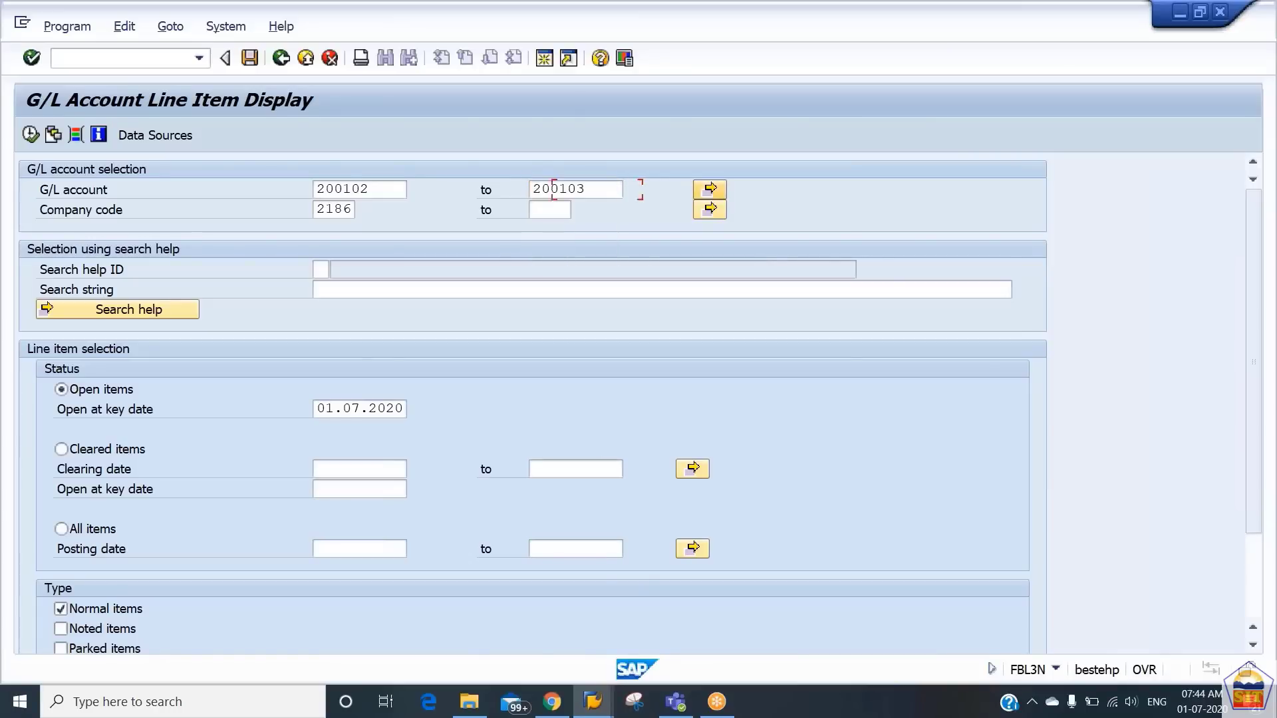
{"action": "key", "text": "shift+Tab"}
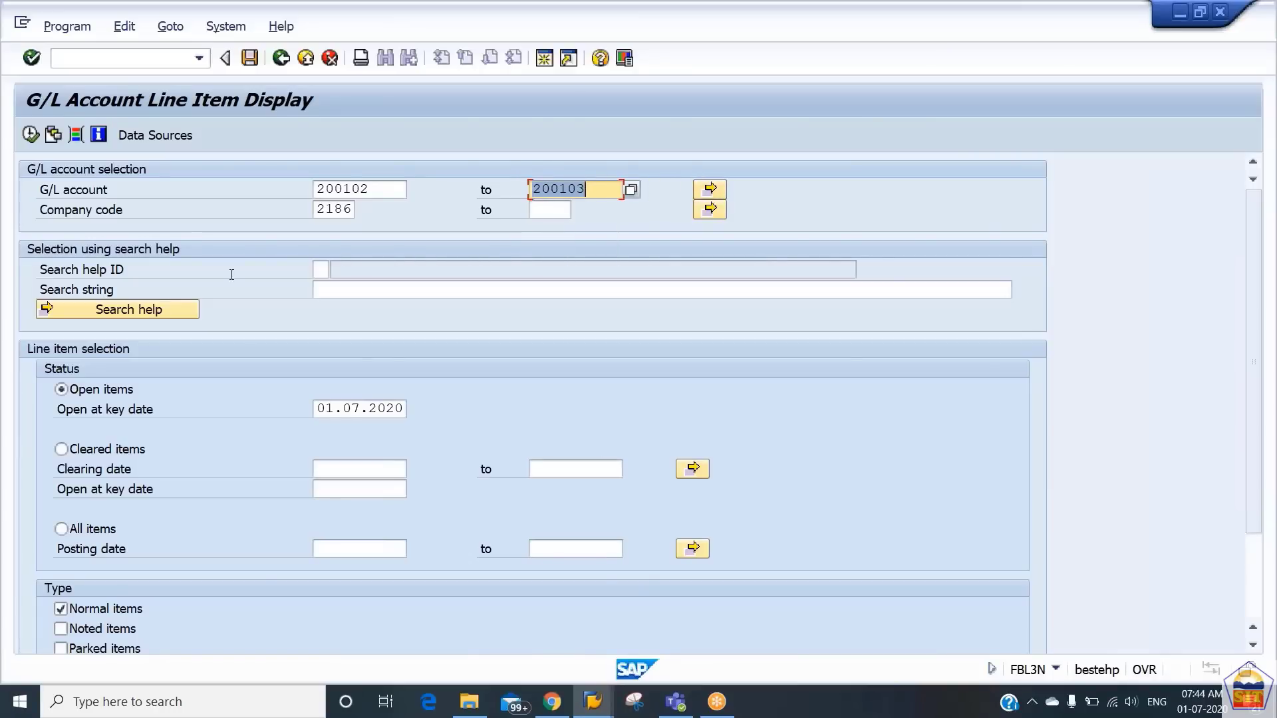
{"action": "left_click", "coordinate": [30, 135]}
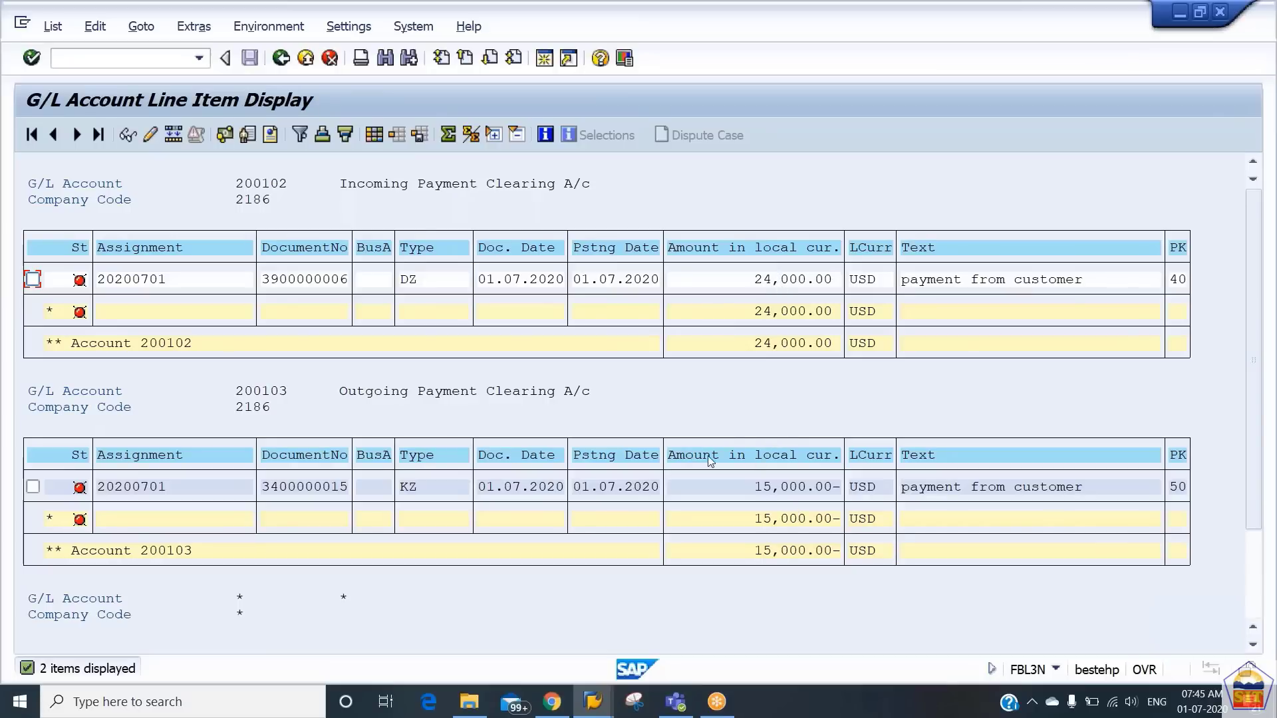
Step: Display the open line items of G/L account 200101 alone in company code 2186
{"action": "left_click", "coordinate": [279, 58]}
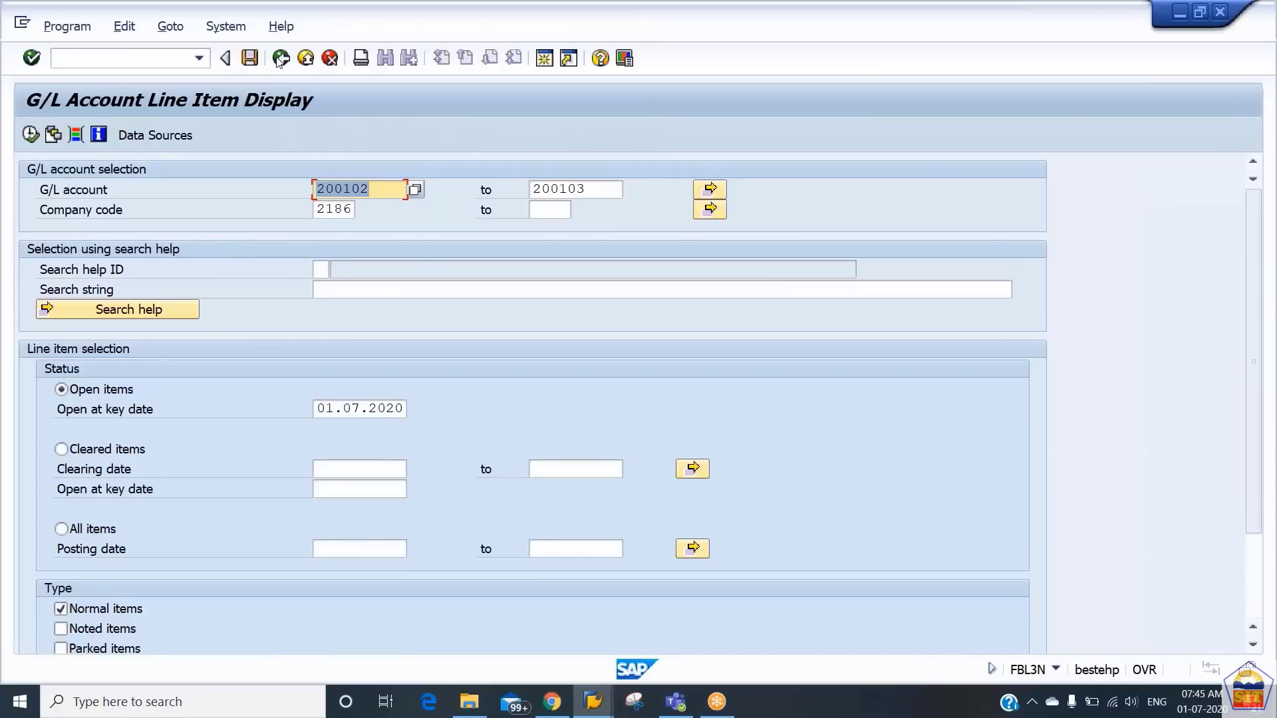
{"action": "type", "text": "200101"}
{"action": "key", "text": "Tab"}
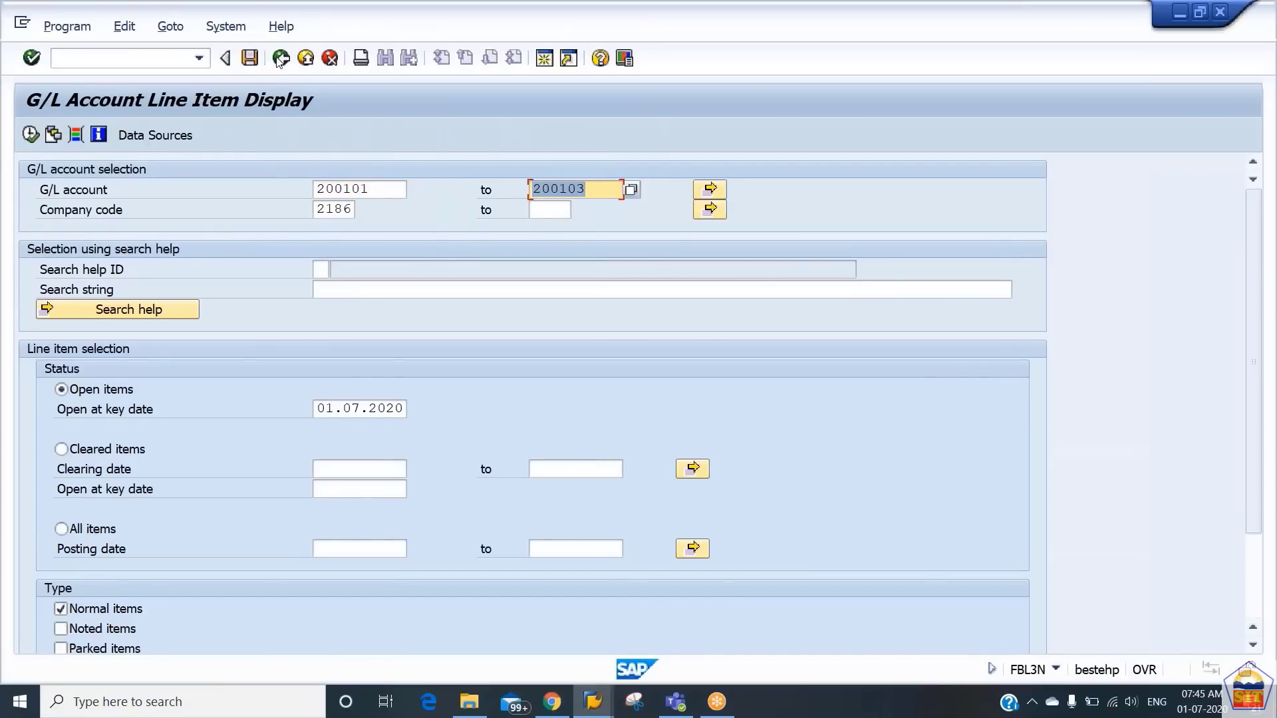
{"action": "key", "text": "Delete"}
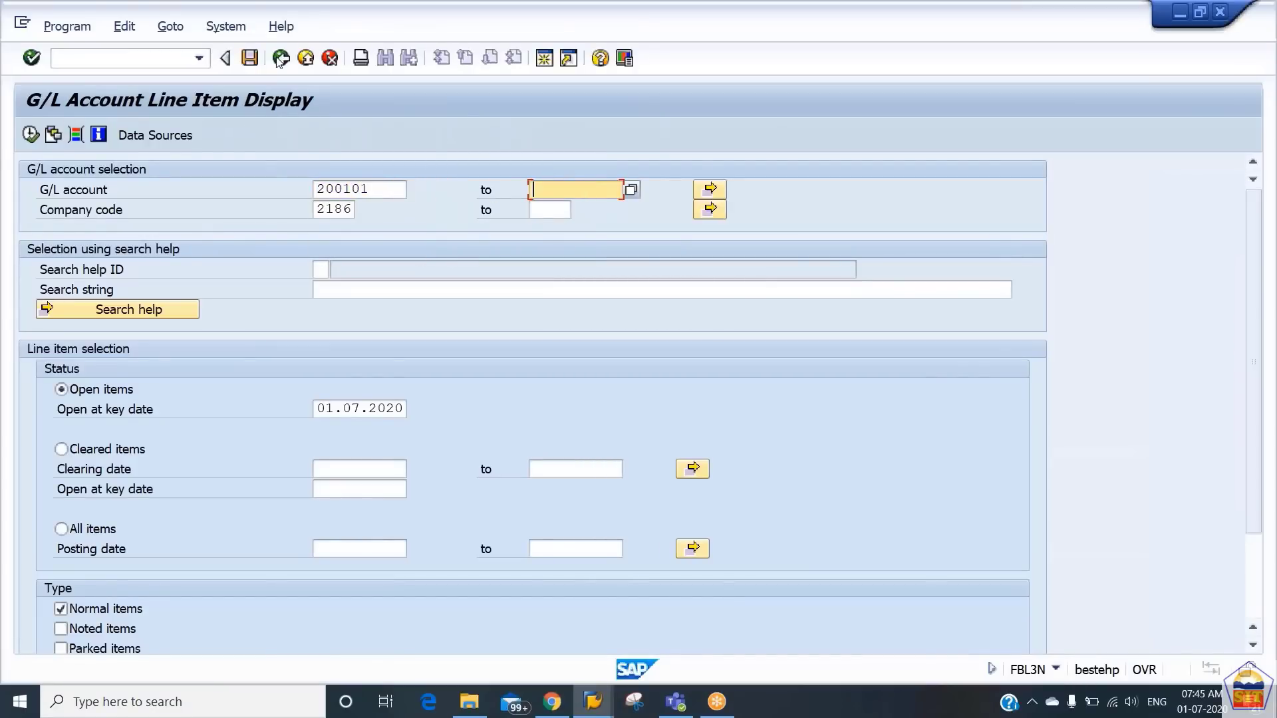
{"action": "left_click", "coordinate": [31, 134]}
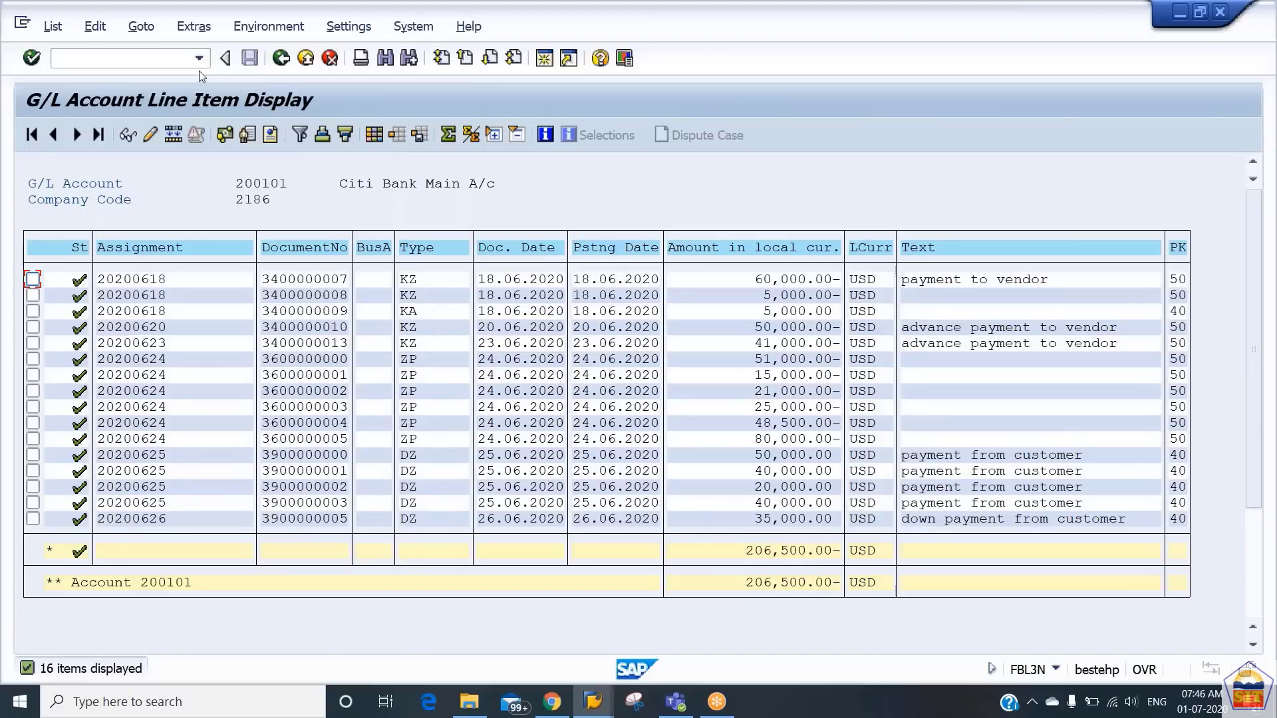
Step: Open transaction FF67 to process a manual bank statement
{"action": "left_click", "coordinate": [165, 60]}
{"action": "type", "text": "/nff67"}
{"action": "key", "text": "Return"}
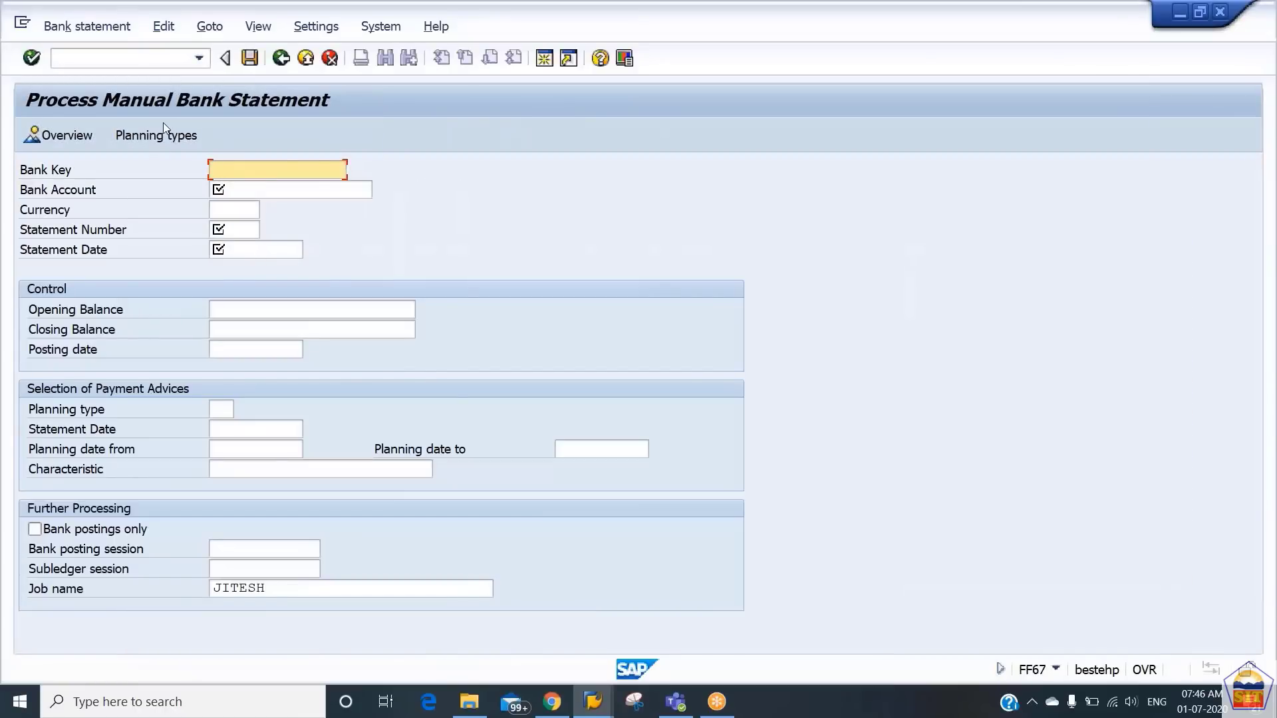
Step: Set the bank key of the manual bank statement to 218600001
{"action": "type", "text": "2186"}
{"action": "key", "text": "BackSpace"}
{"action": "key", "text": "Down"}
{"action": "key", "text": "Tab"}
{"action": "key", "text": "shift+Tab"}
{"action": "key", "text": "Left"}
{"action": "key", "text": "Left"}
{"action": "key", "text": "Left"}
{"action": "key", "text": "Left"}
{"action": "key", "text": "Left"}
{"action": "key", "text": "Left"}
{"action": "type", "text": "6"}
{"action": "key", "text": "Tab"}
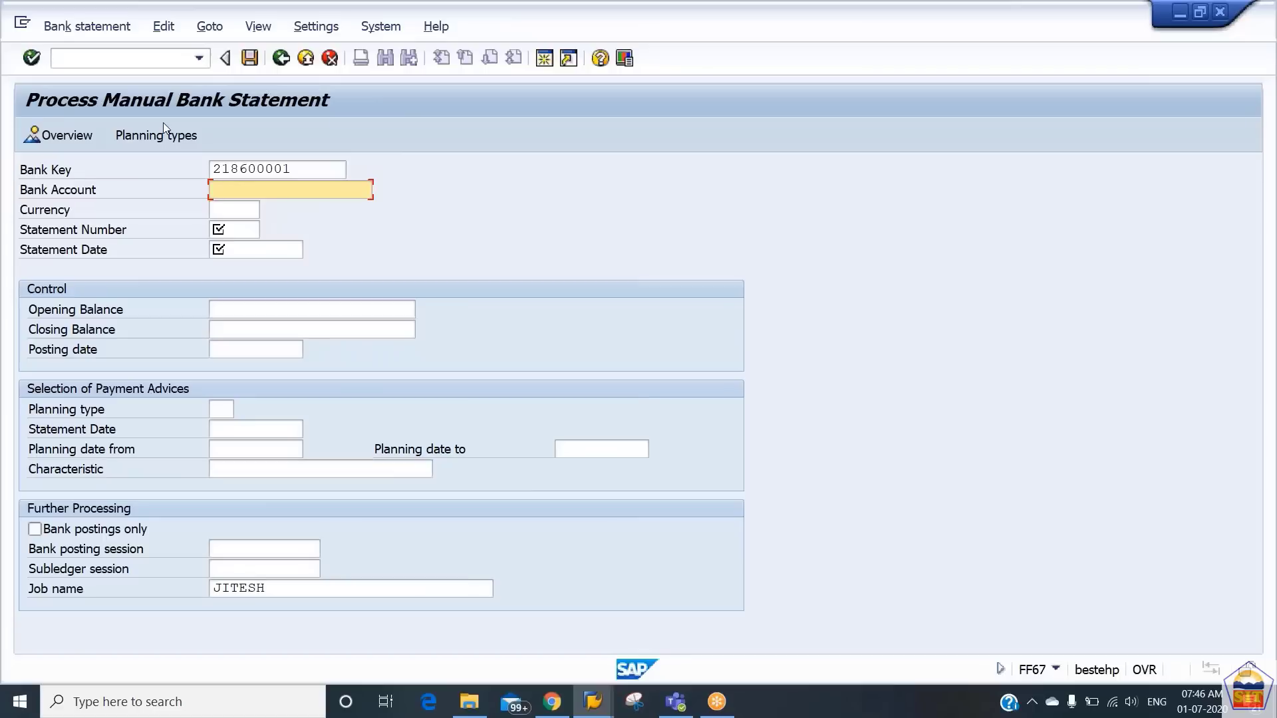
Step: Fill in the company's bank account number and set the statement number to 21861
{"action": "key", "text": "BackSpace"}
{"action": "key", "text": "Down"}
{"action": "key", "text": "Tab"}
{"action": "key", "text": "shift+Tab"}
{"action": "key", "text": "Left"}
{"action": "key", "text": "Left"}
{"action": "key", "text": "Left"}
{"action": "key", "text": "Left"}
{"action": "key", "text": "Left"}
{"action": "key", "text": "Left"}
{"action": "key", "text": "Left"}
{"action": "type", "text": "6"}
{"action": "key", "text": "Tab"}
{"action": "key", "text": "Tab"}
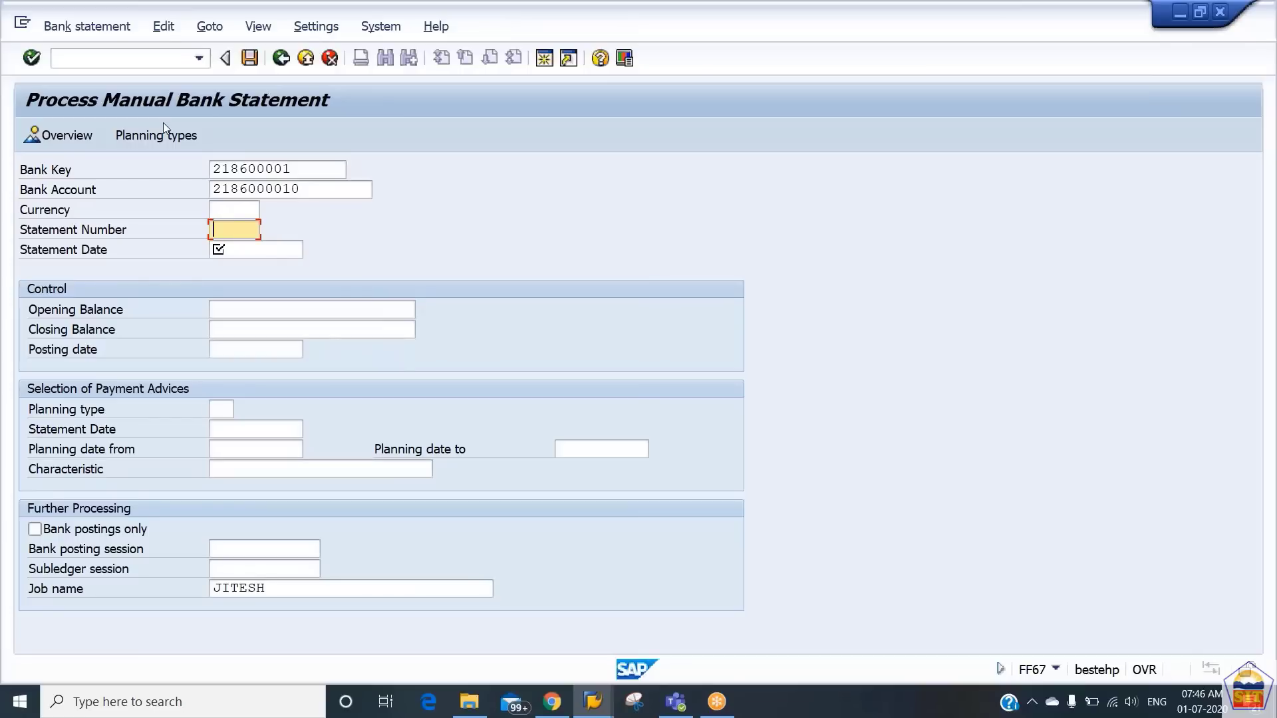
{"action": "type", "text": "21861"}
{"action": "key", "text": "Tab"}
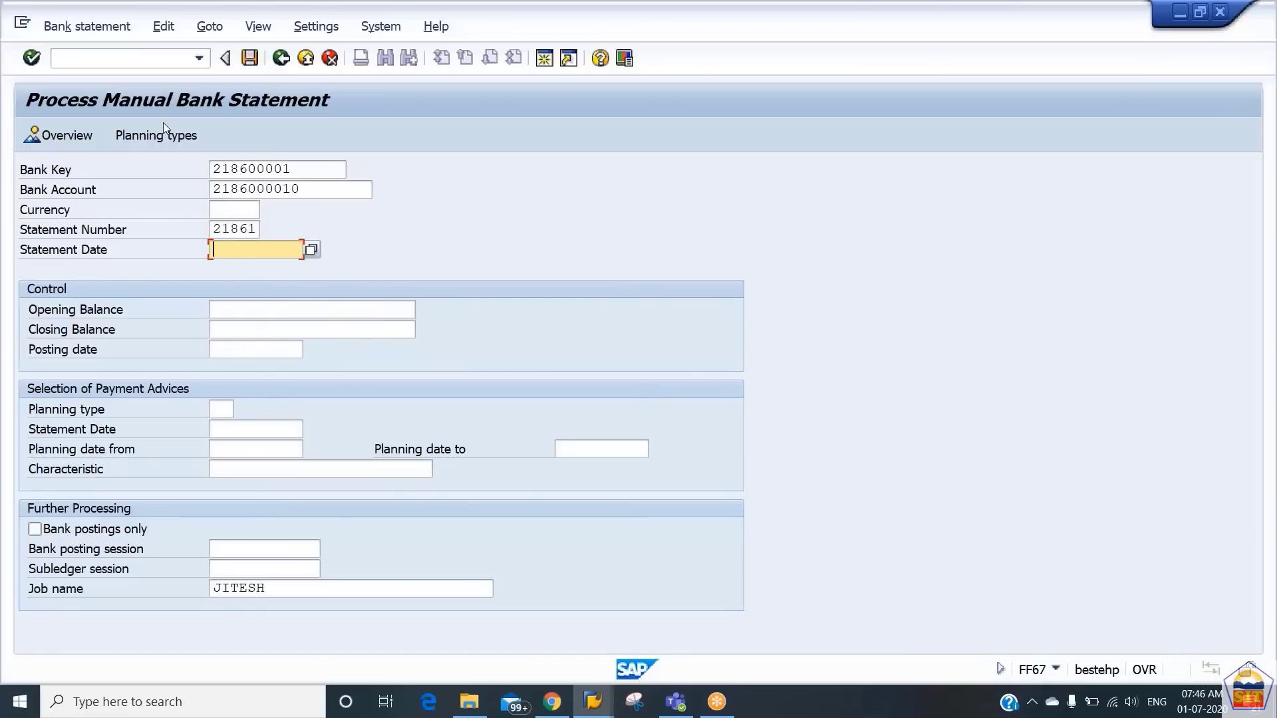
Step: Set the statement date to 01.07.2020 and review the open line items of vendor 100811
{"action": "type", "text": "01.07.2020"}
{"action": "key", "text": "Tab"}
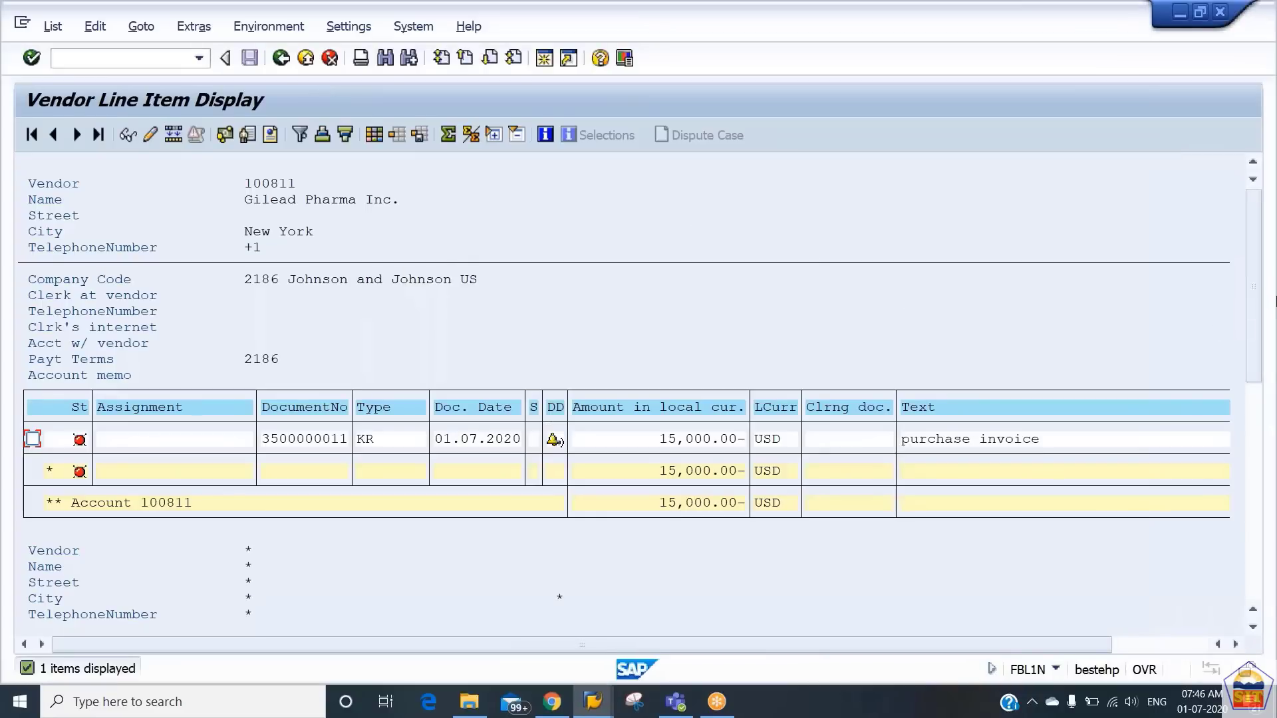
{"action": "scroll", "coordinate": [1249, 207], "scroll_direction": "down", "scroll_amount": 1}
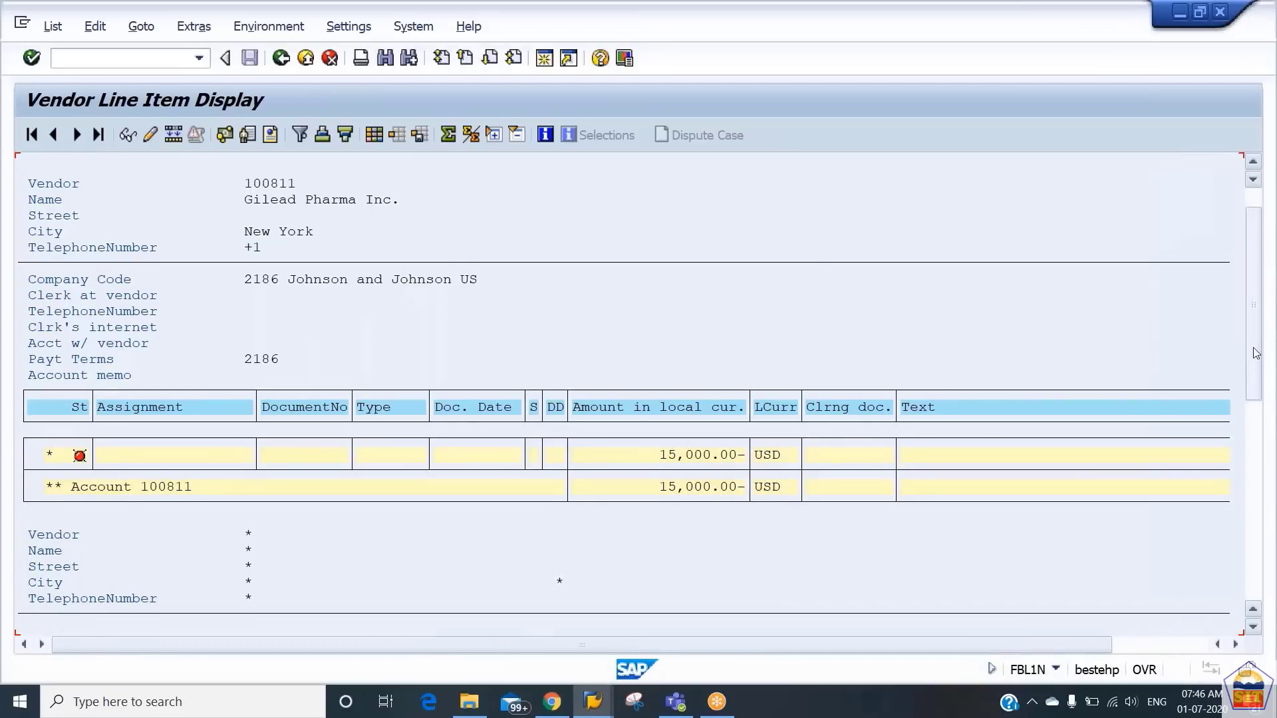
{"action": "scroll", "coordinate": [1242, 485], "scroll_direction": "down", "scroll_amount": 2}
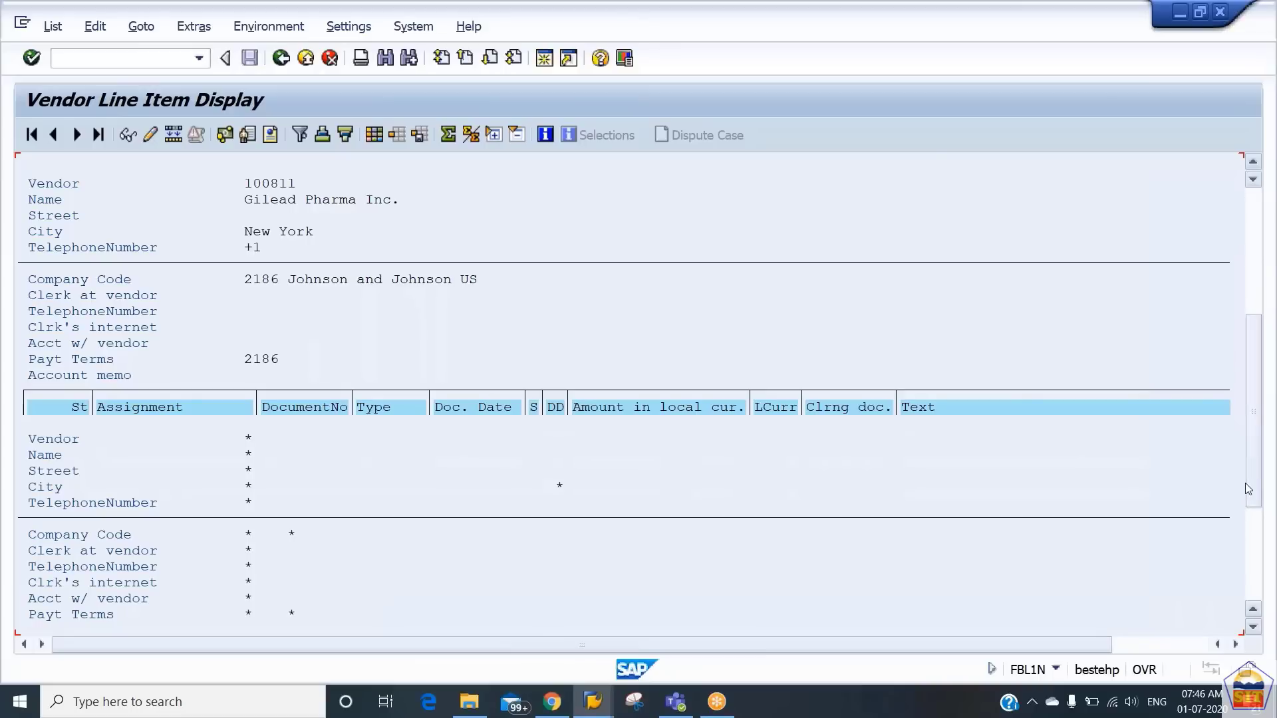
{"action": "left_click_drag", "start_coordinate": [1244, 483], "coordinate": [1243, 307]}
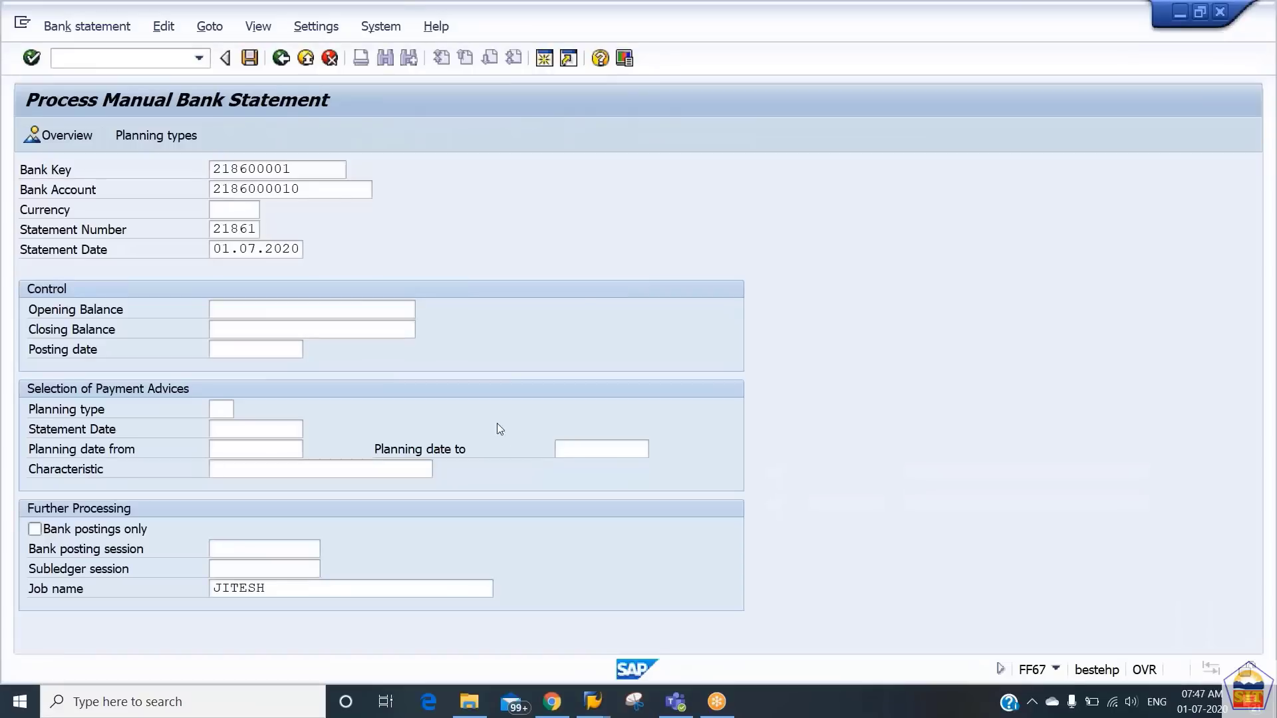
Step: Set the opening balance to 0 and the closing balance to 9000, and continue to the bank statement items
{"action": "left_click", "coordinate": [367, 311]}
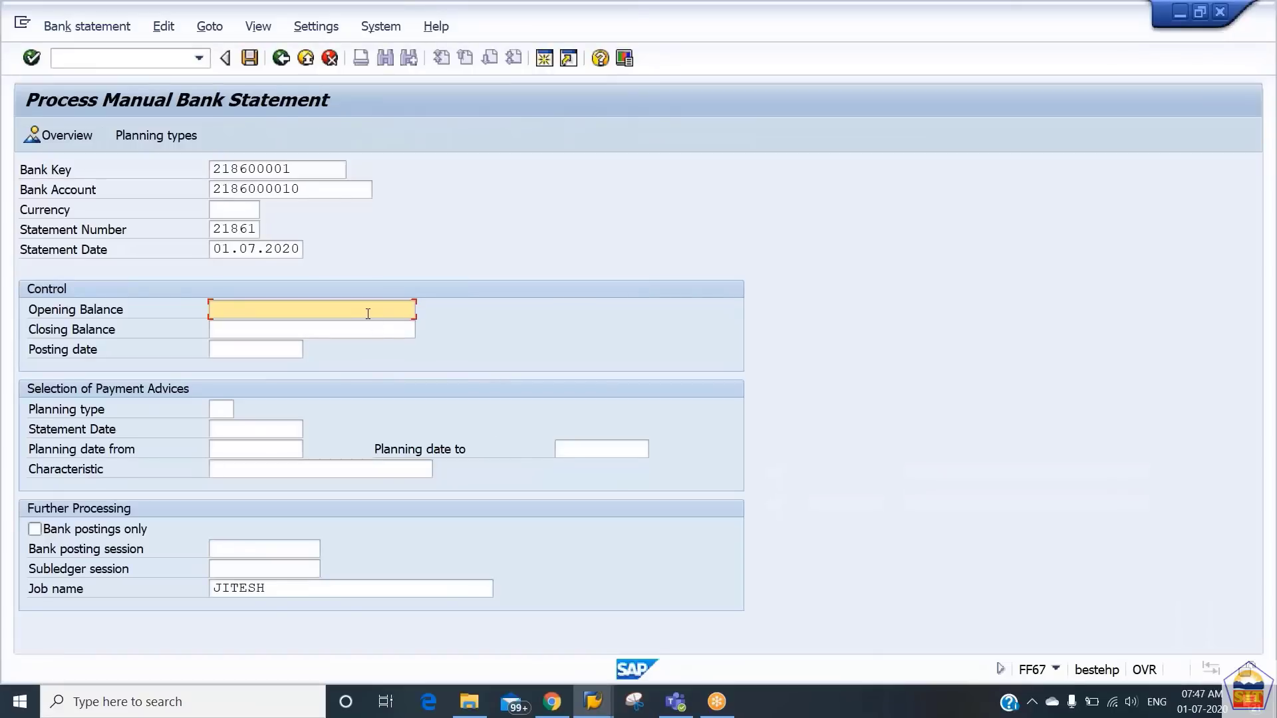
{"action": "type", "text": "0"}
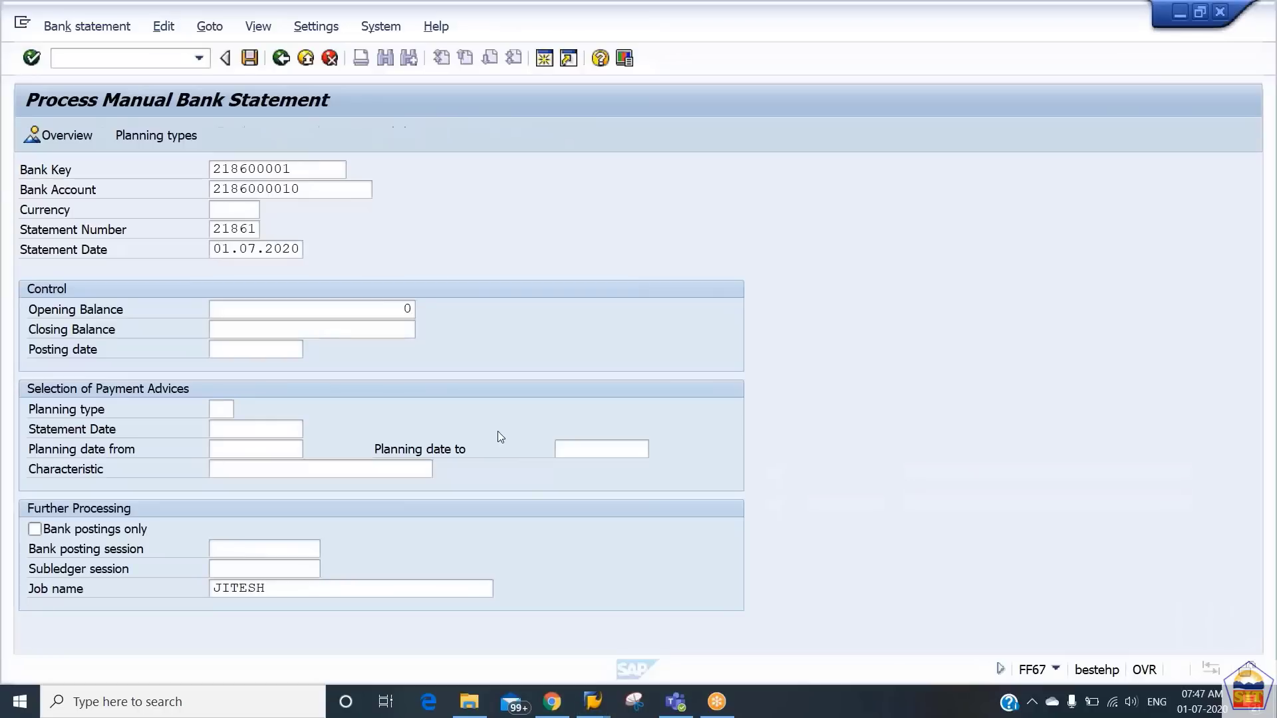
{"action": "left_click", "coordinate": [507, 311]}
{"action": "left_click", "coordinate": [394, 326]}
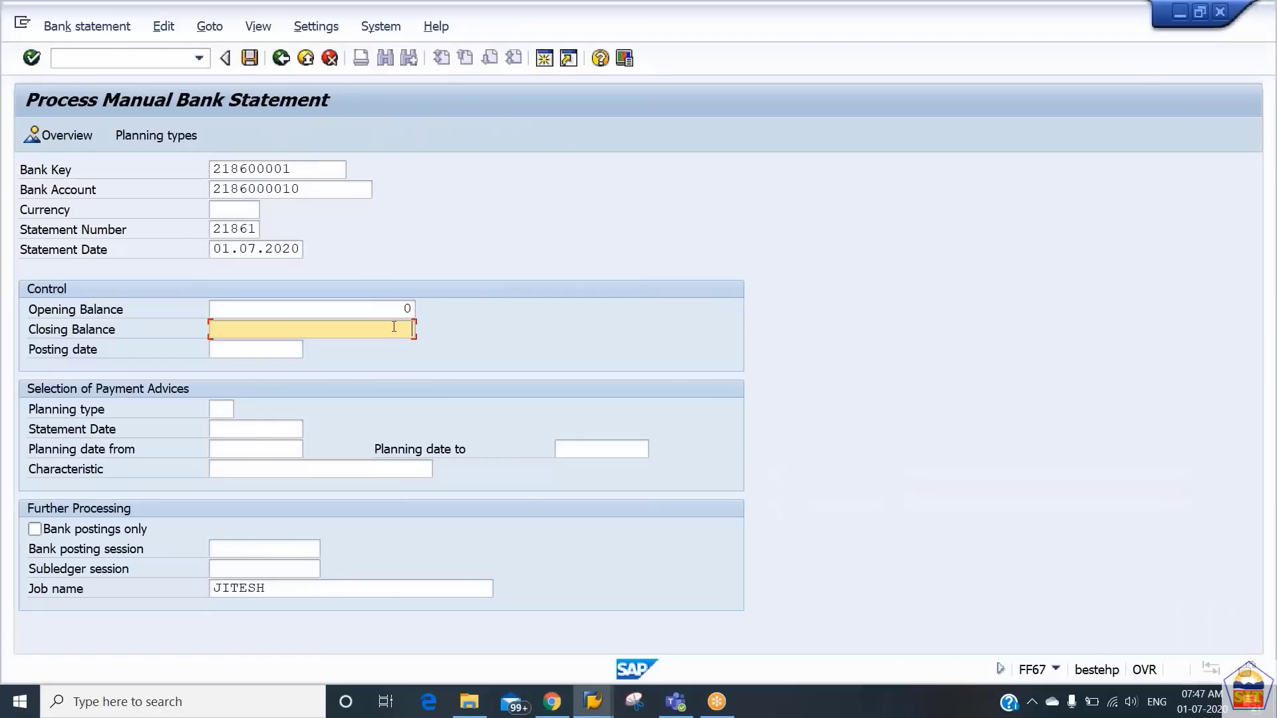
{"action": "type", "text": "9000"}
{"action": "key", "text": "Tab"}
{"action": "key", "text": "Tab"}
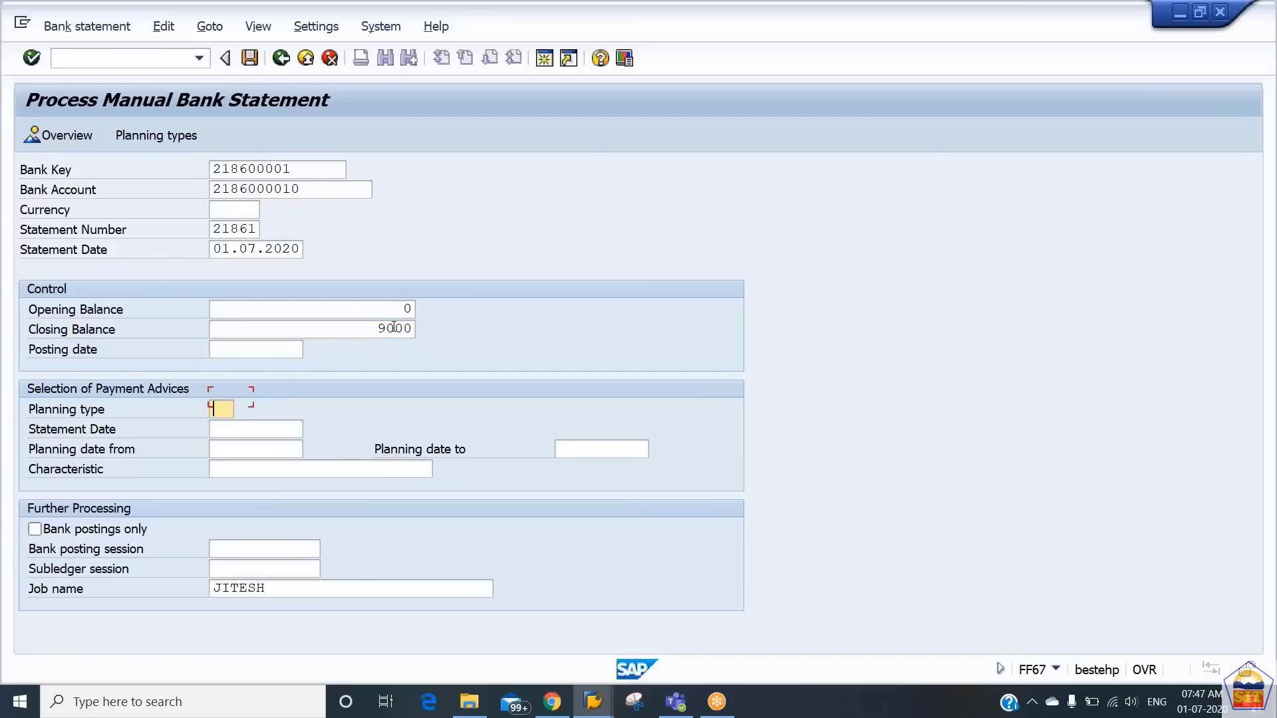
{"action": "key", "text": "shift+Tab"}
{"action": "key", "text": "Return"}
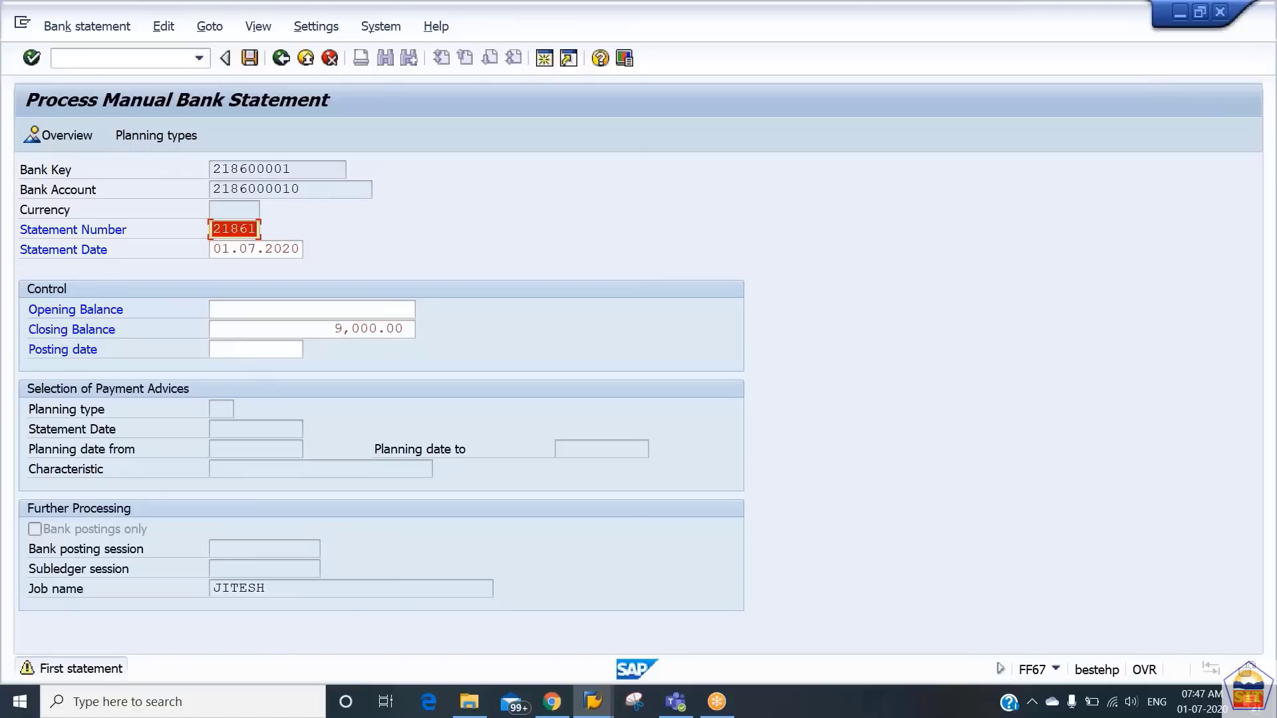
{"action": "key", "text": "Return"}
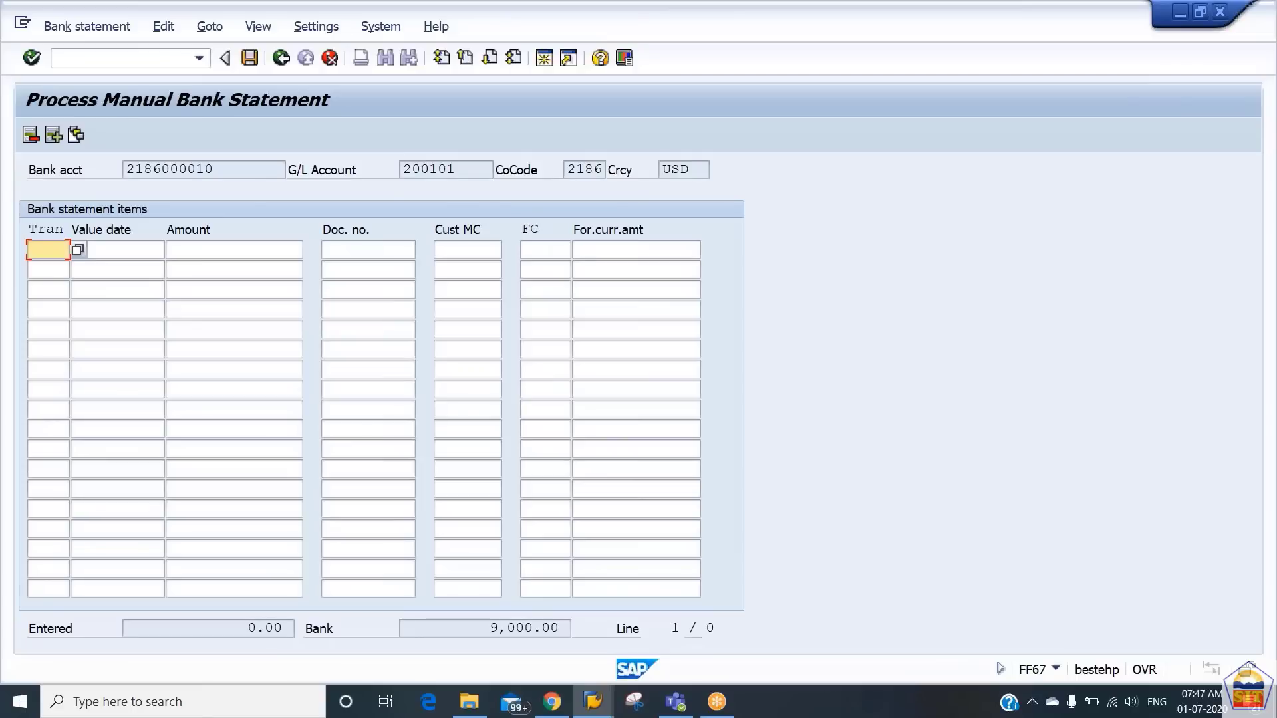
Step: Enter the first bank statement item with transaction 115, value date 01.07.2020 and amount 24000
{"action": "type", "text": "115"}
{"action": "key", "text": "Tab"}
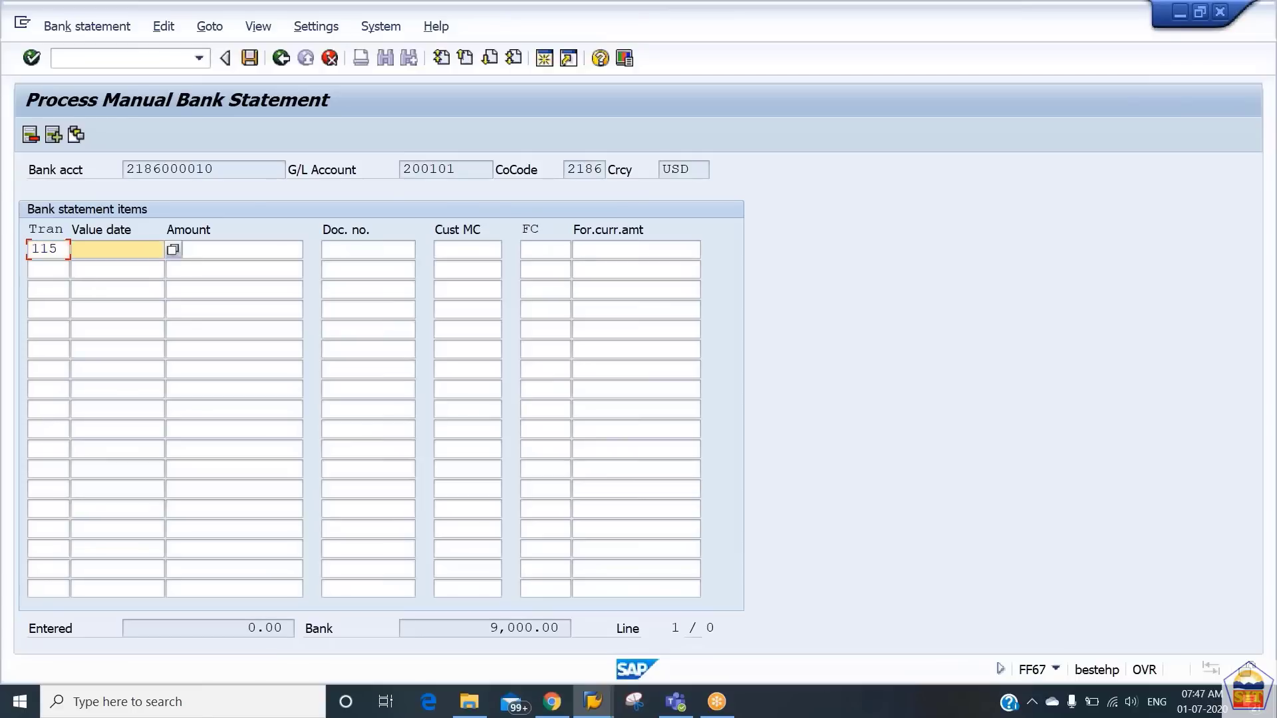
{"action": "type", "text": "01.07.0"}
{"action": "type", "text": "020"}
{"action": "key", "text": "Tab"}
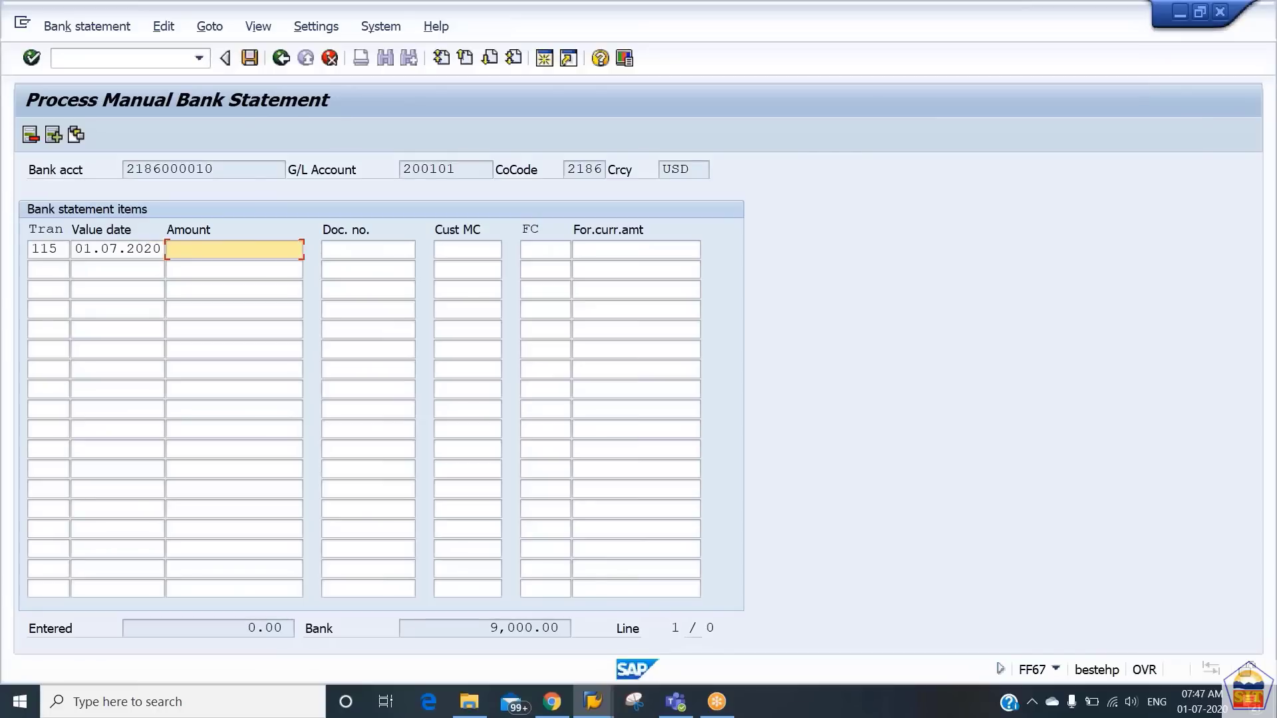
{"action": "type", "text": "24000"}
{"action": "key", "text": "Return"}
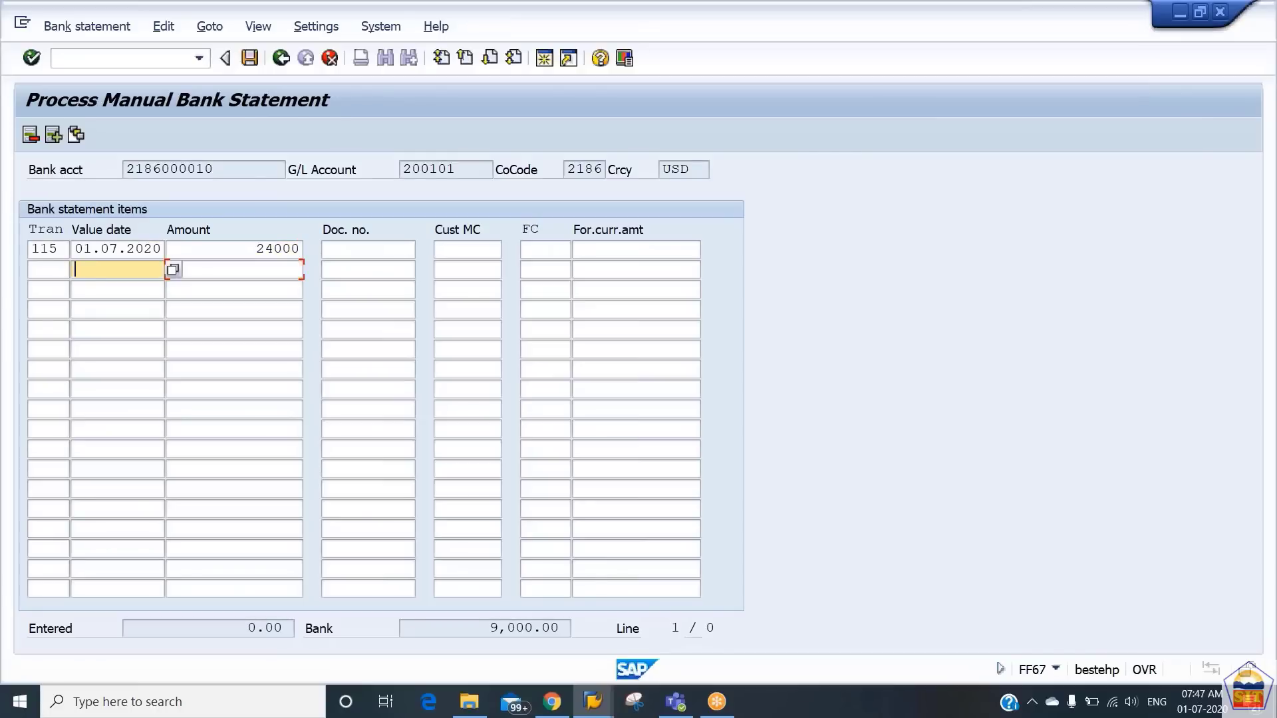
Step: Enter transaction 475 for the second bank statement item
{"action": "type", "text": "47"}
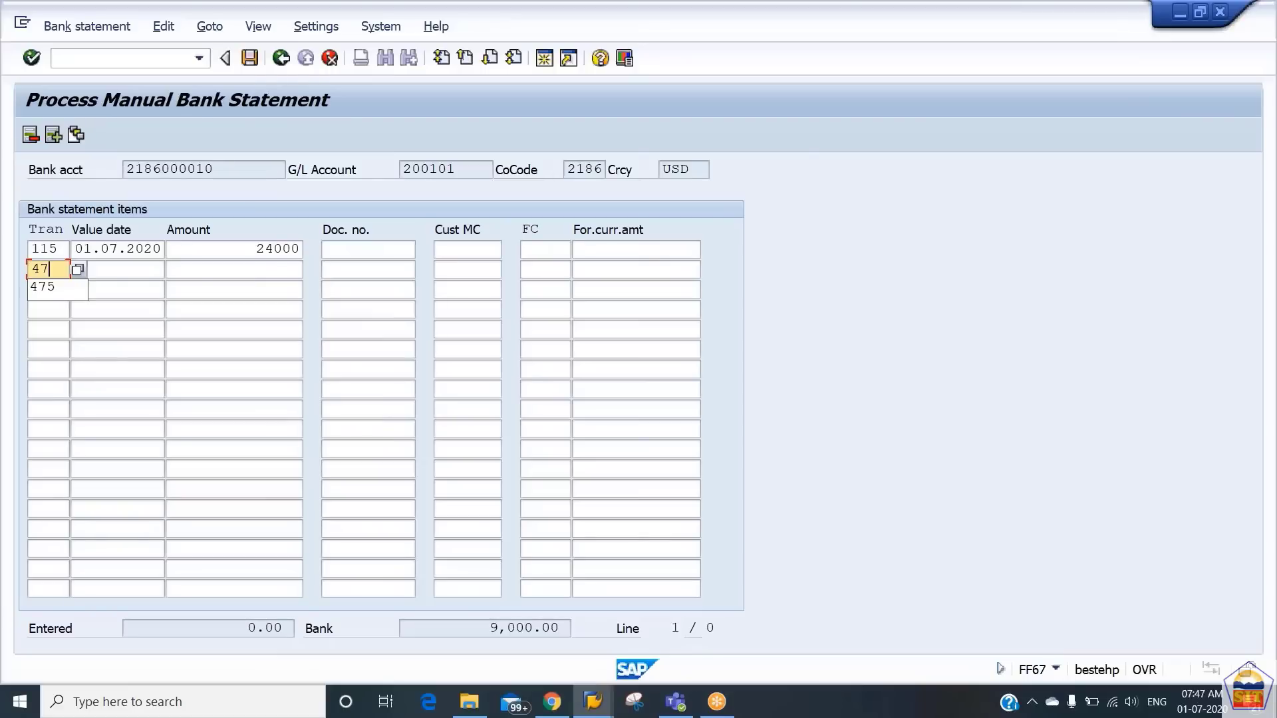
{"action": "type", "text": "5"}
{"action": "key", "text": "Tab"}
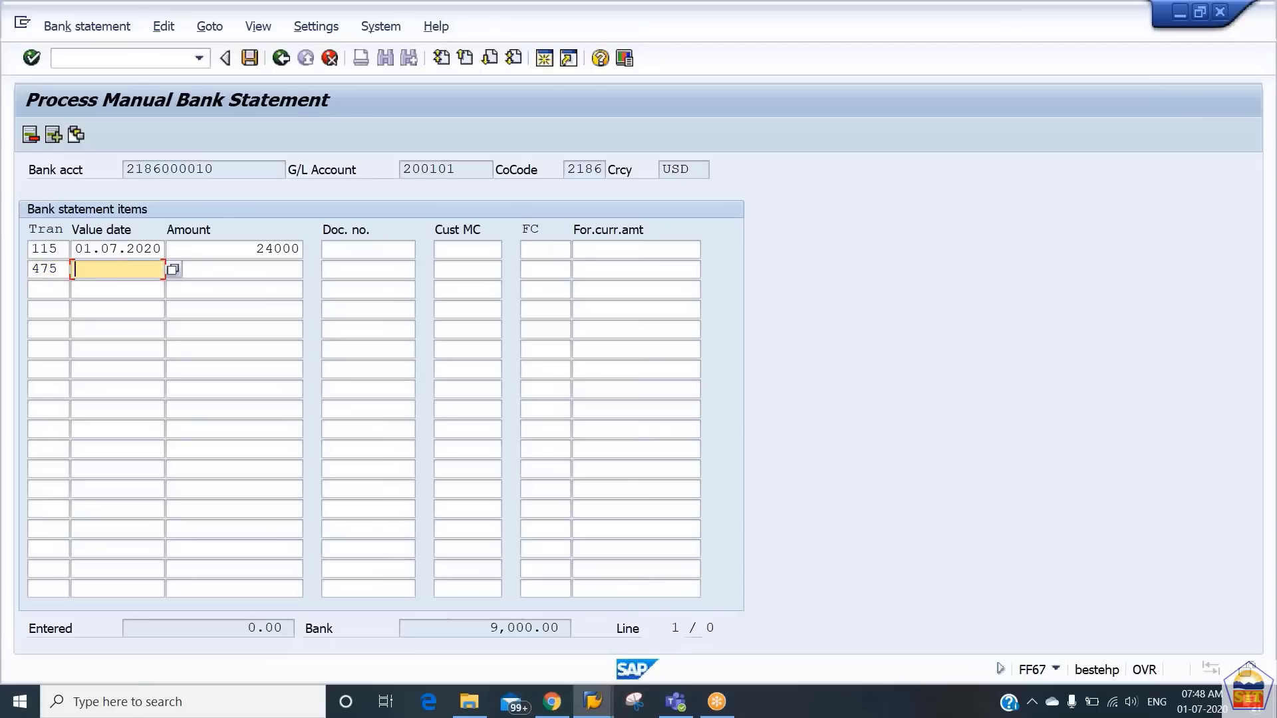
Step: Open transaction OT83 in a new session and position the account symbols list at 86
{"action": "left_click", "coordinate": [548, 60]}
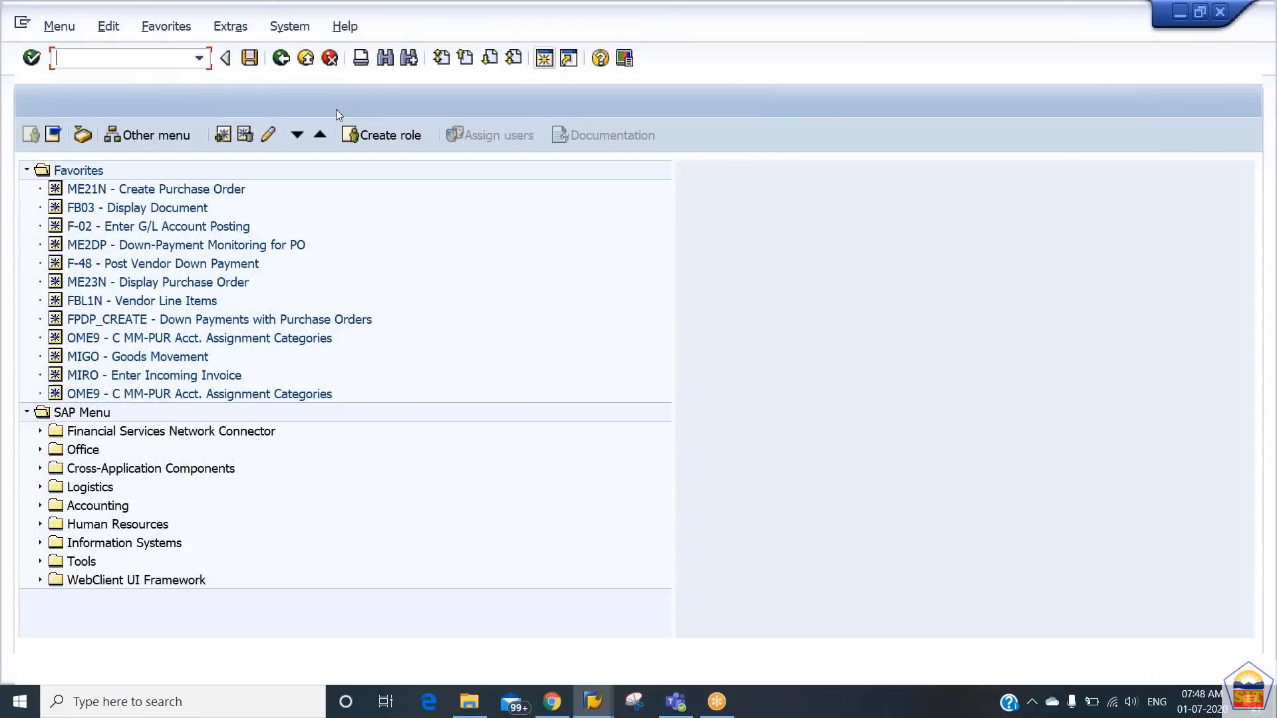
{"action": "type", "text": "ot"}
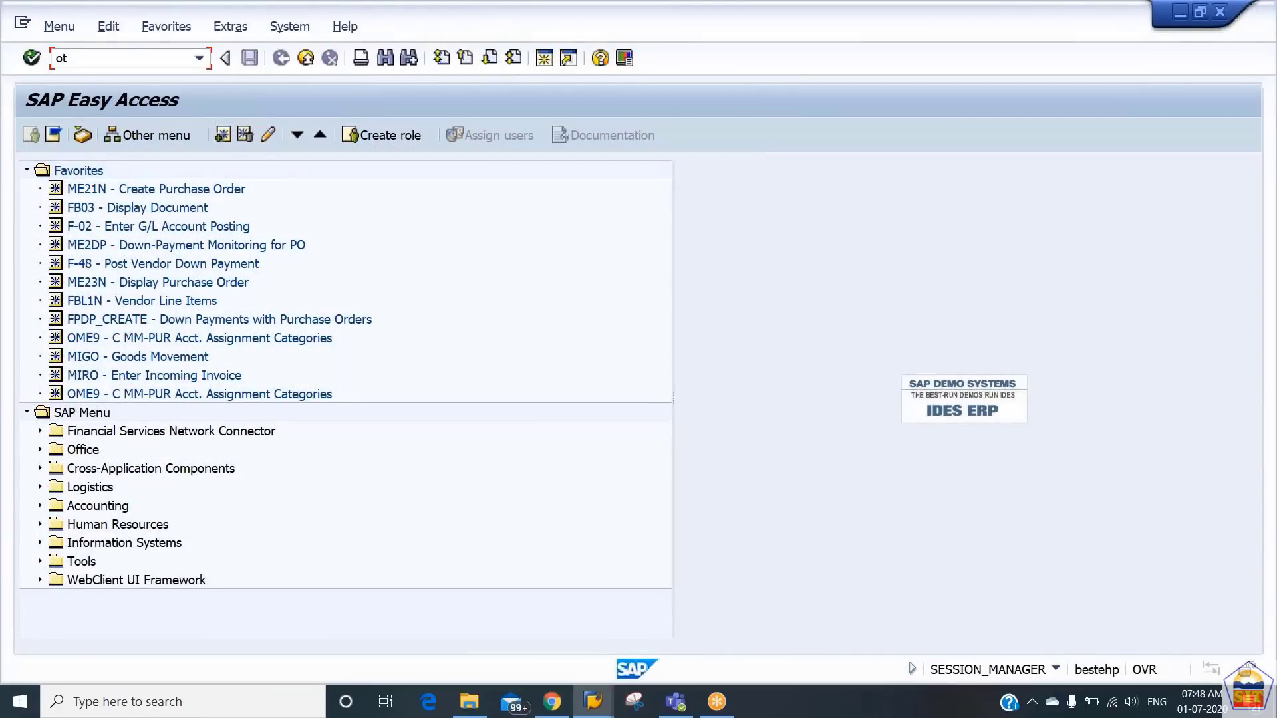
{"action": "type", "text": "83"}
{"action": "key", "text": "Return"}
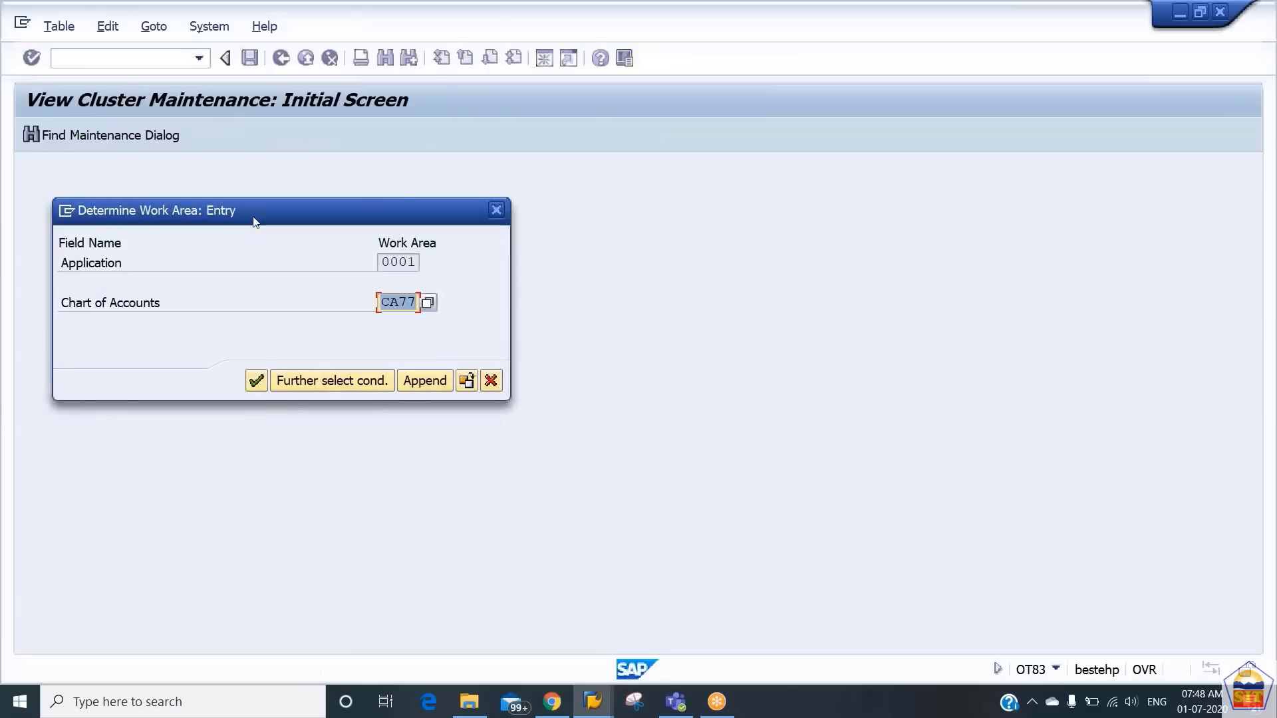
{"action": "type", "text": "cain"}
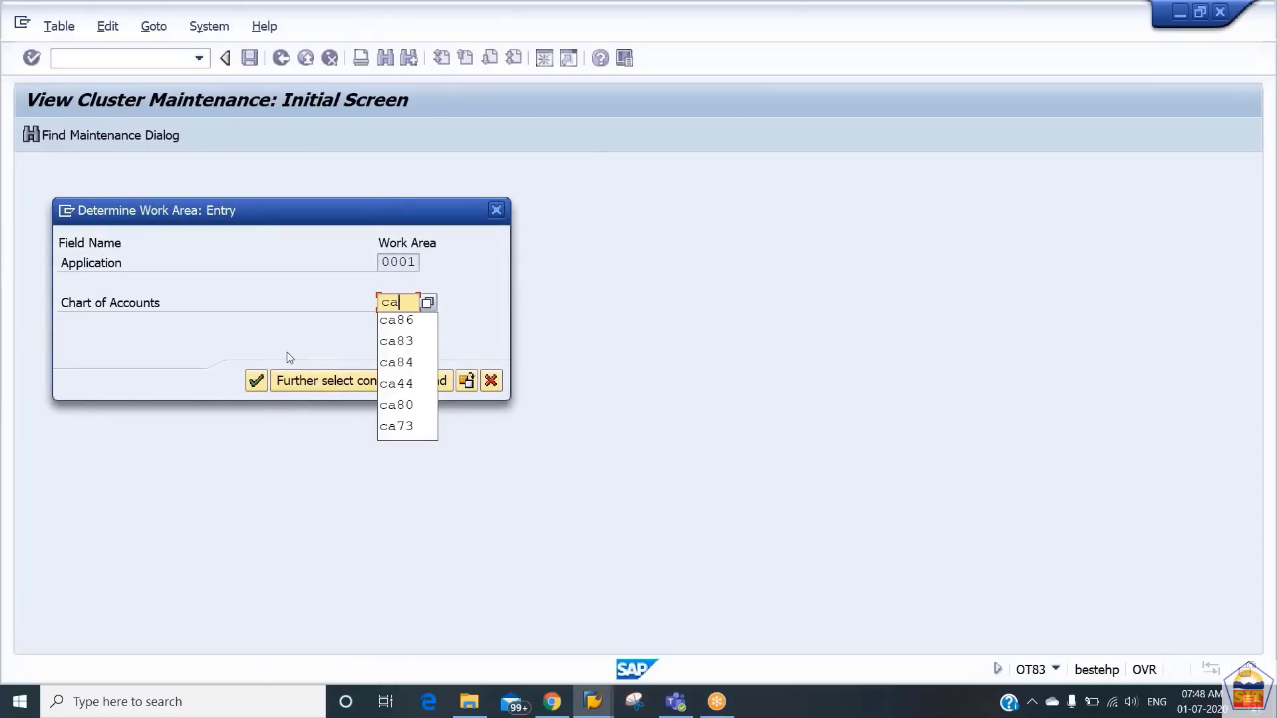
{"action": "key", "text": "Return"}
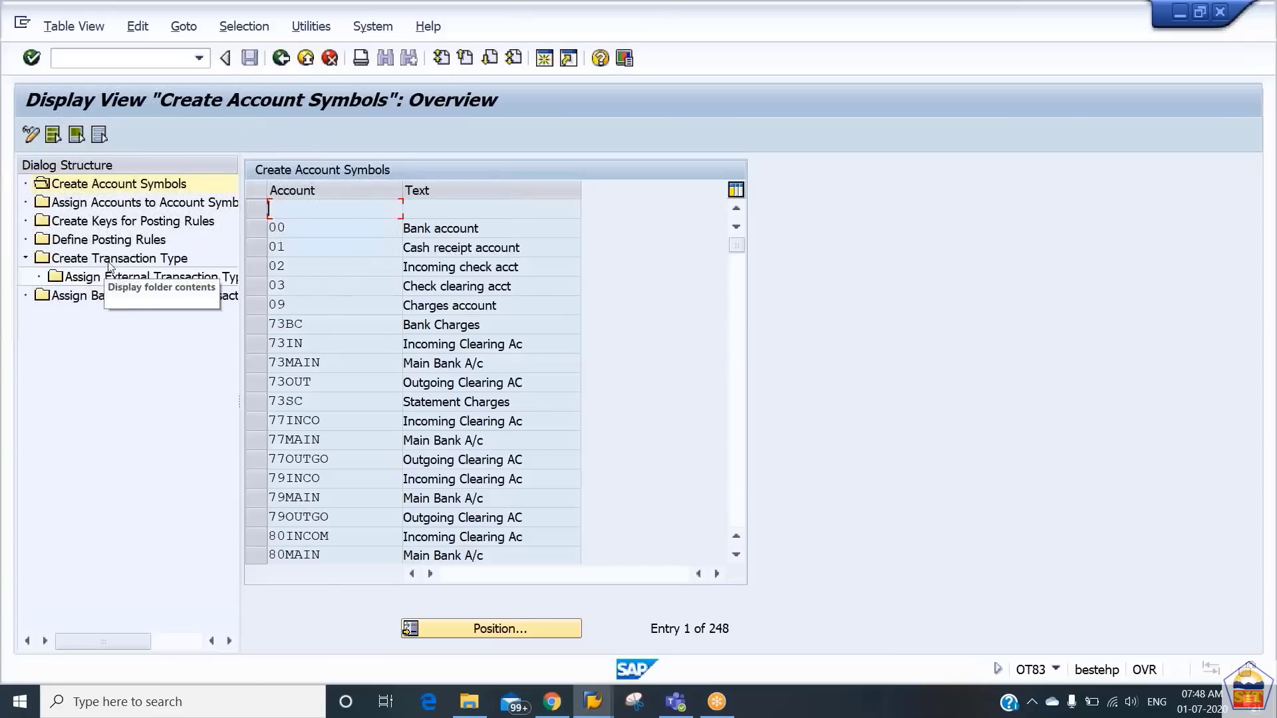
{"action": "left_click", "coordinate": [474, 628]}
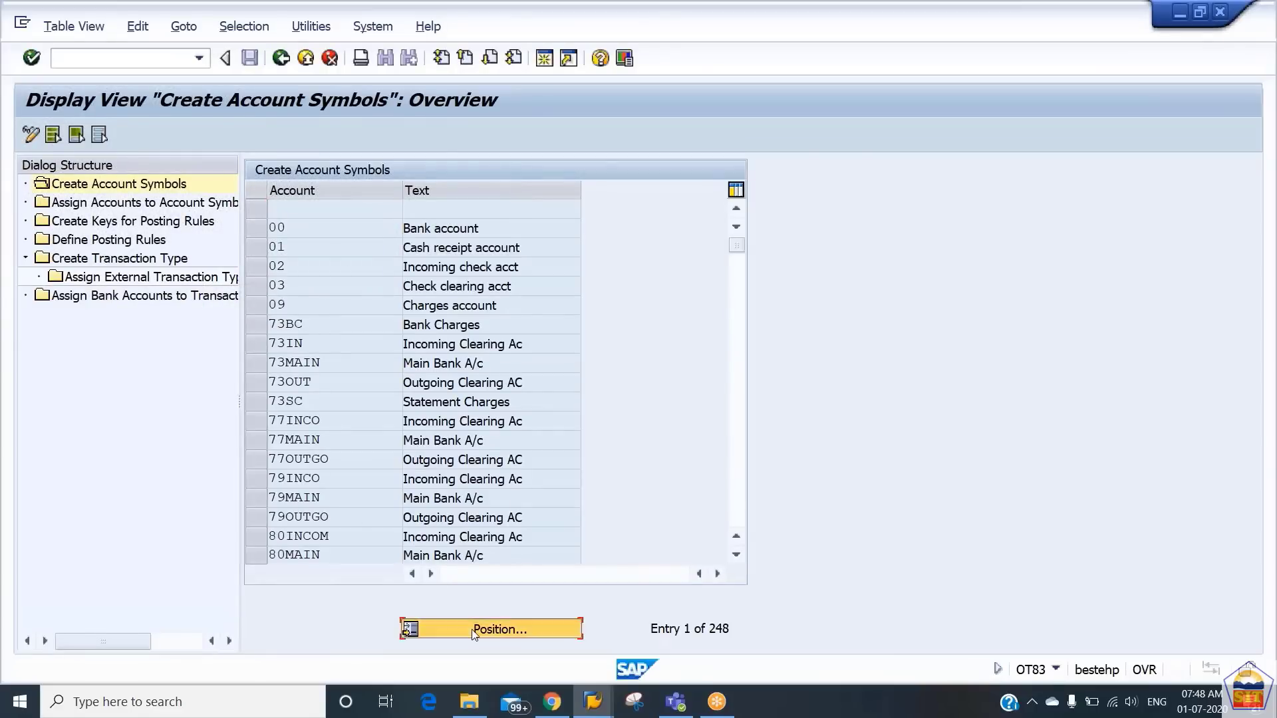
{"action": "type", "text": "86"}
{"action": "key", "text": "Return"}
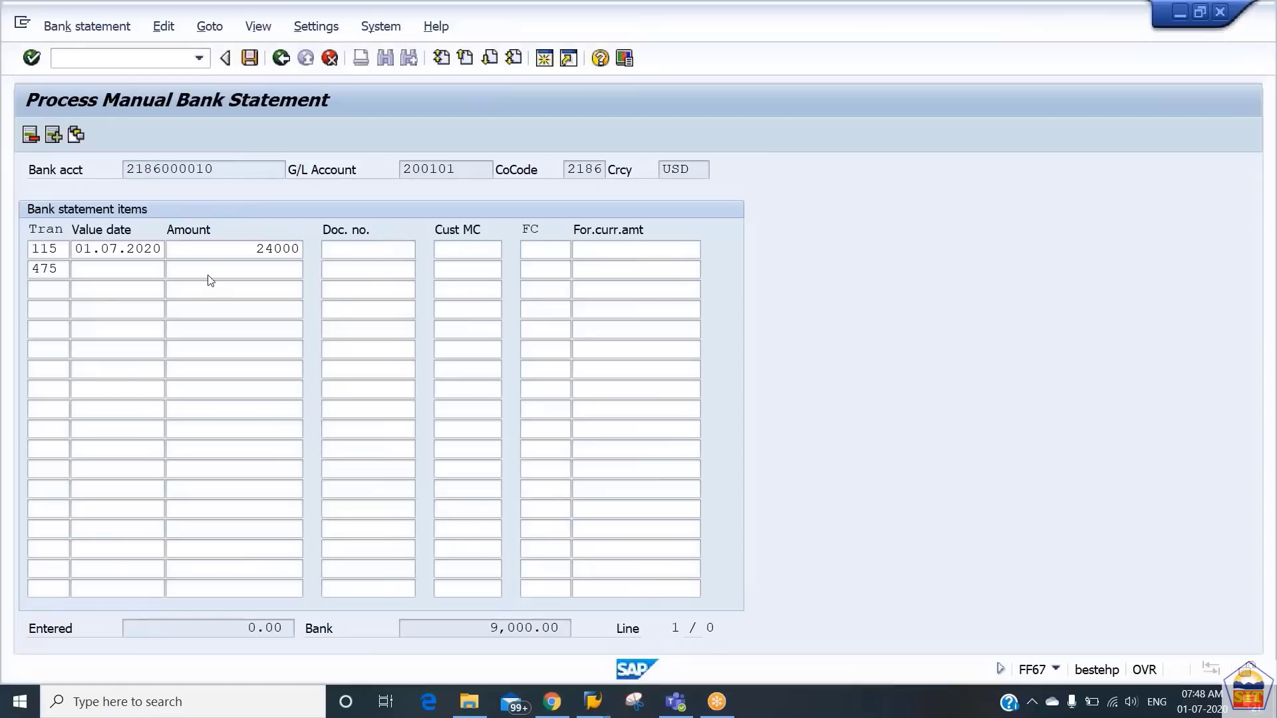
Step: Give the second statement item the value date 01.07.2020 and the negative amount 15000-
{"action": "left_click", "coordinate": [131, 270]}
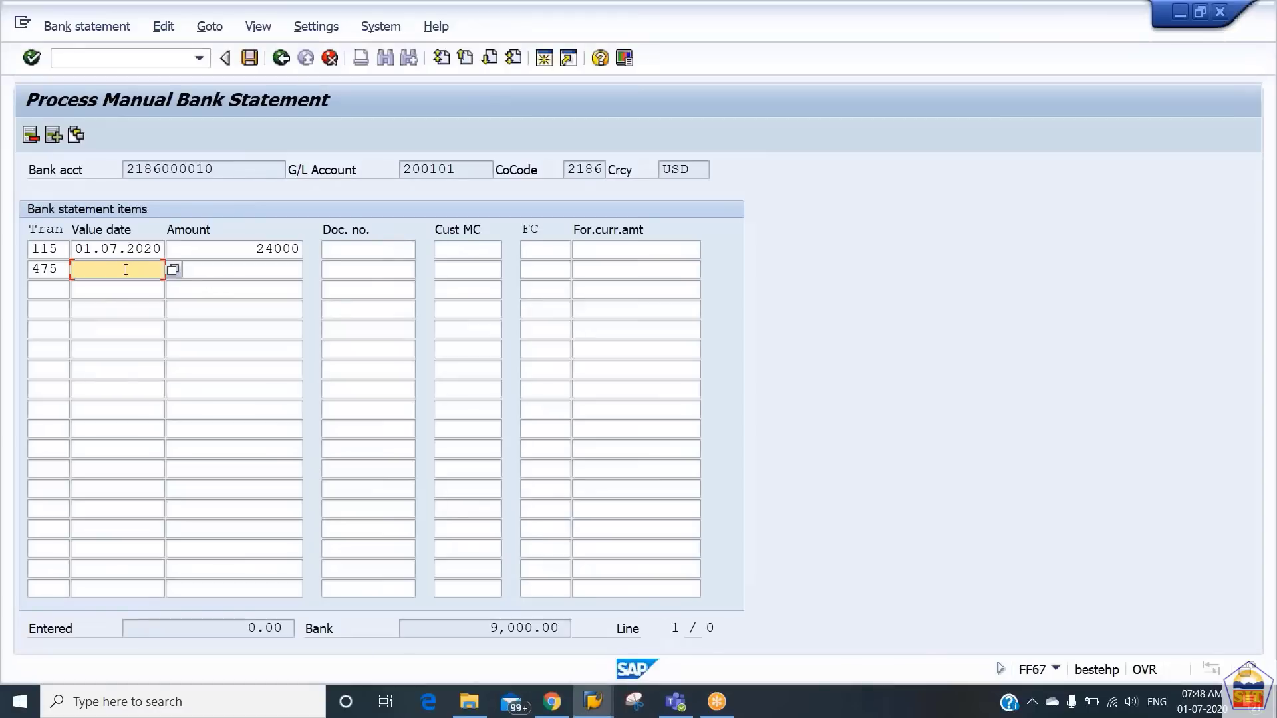
{"action": "type", "text": "01.06"}
{"action": "key", "text": "BackSpace"}
{"action": "type", "text": "7,22"}
{"action": "key", "text": "BackSpace"}
{"action": "key", "text": "BackSpace"}
{"action": "key", "text": "BackSpace"}
{"action": "type", "text": ".2020"}
{"action": "key", "text": "Tab"}
{"action": "type", "text": "15000"}
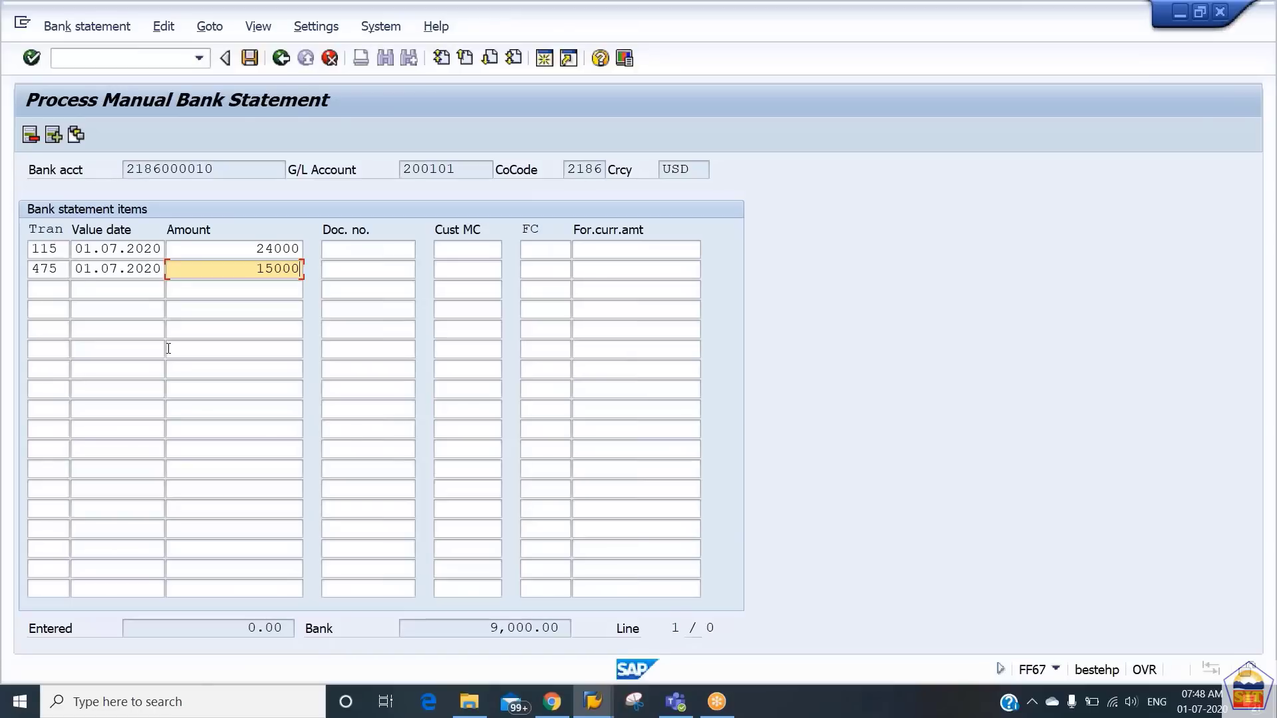
{"action": "type", "text": "-"}
{"action": "key", "text": "Return"}
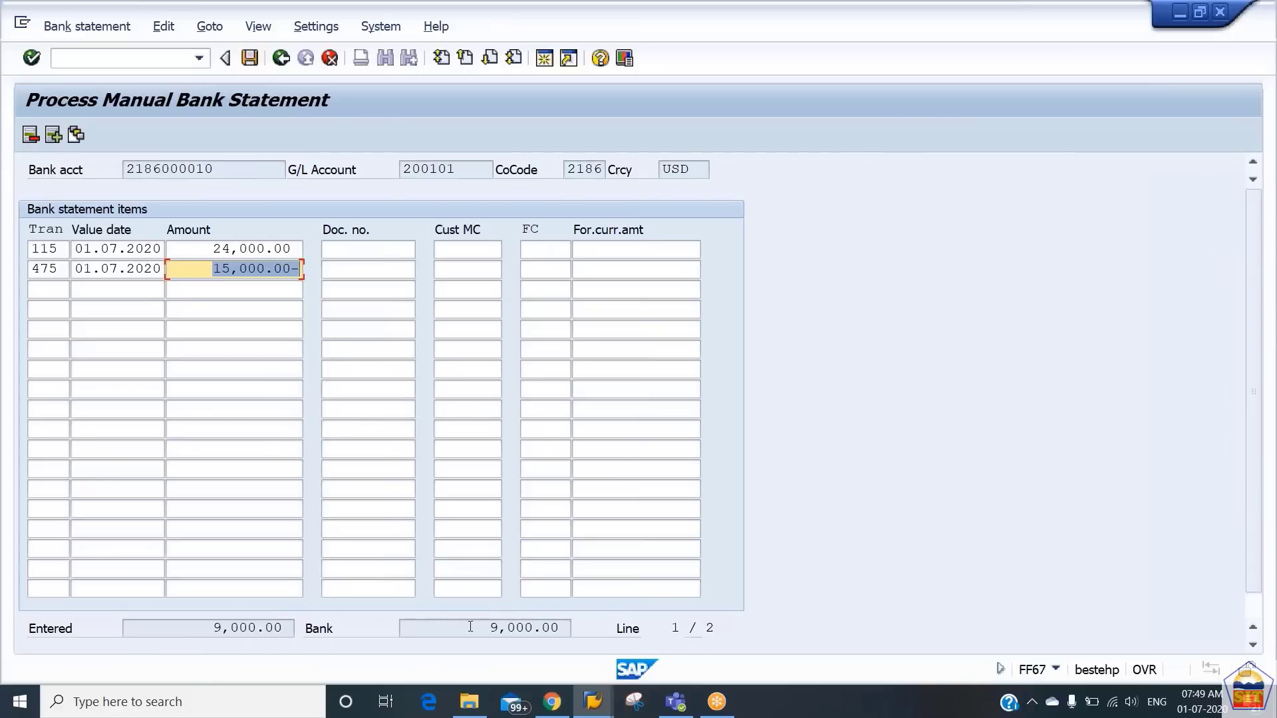
Step: Compare the entered total with the bank total of the statement
{"action": "left_click_drag", "start_coordinate": [479, 628], "coordinate": [544, 629]}
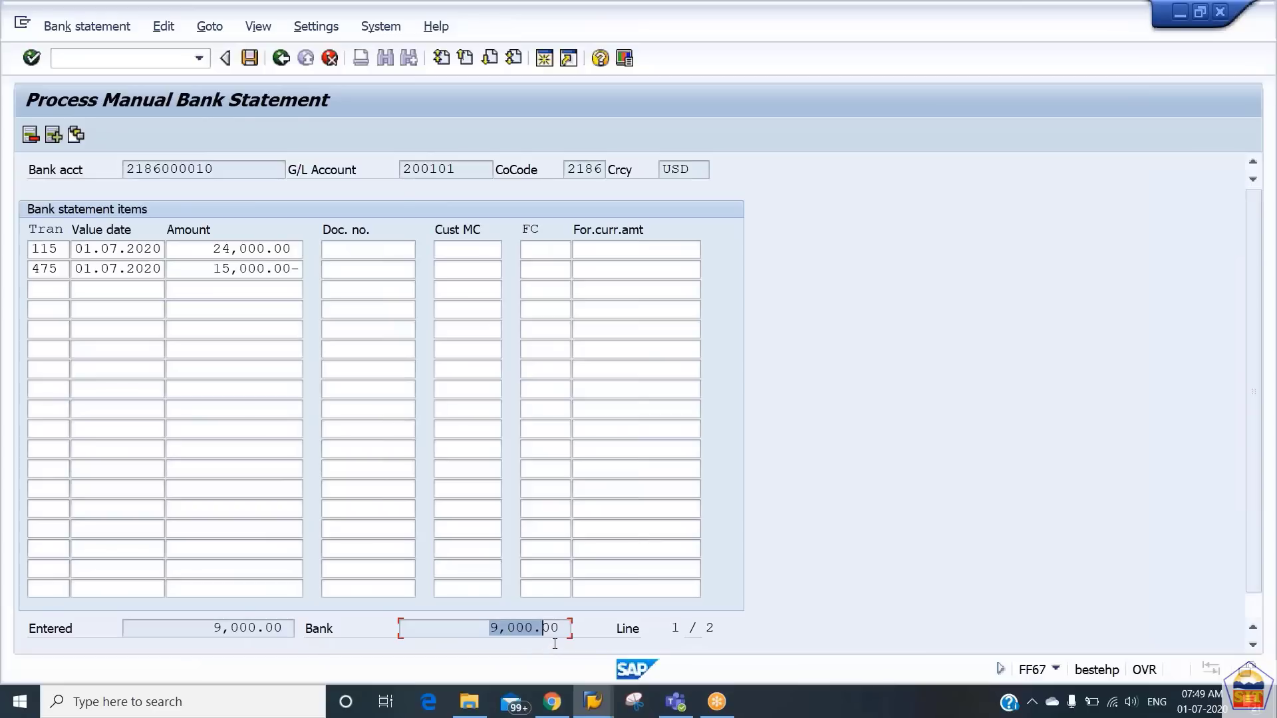
{"action": "left_click", "coordinate": [214, 628]}
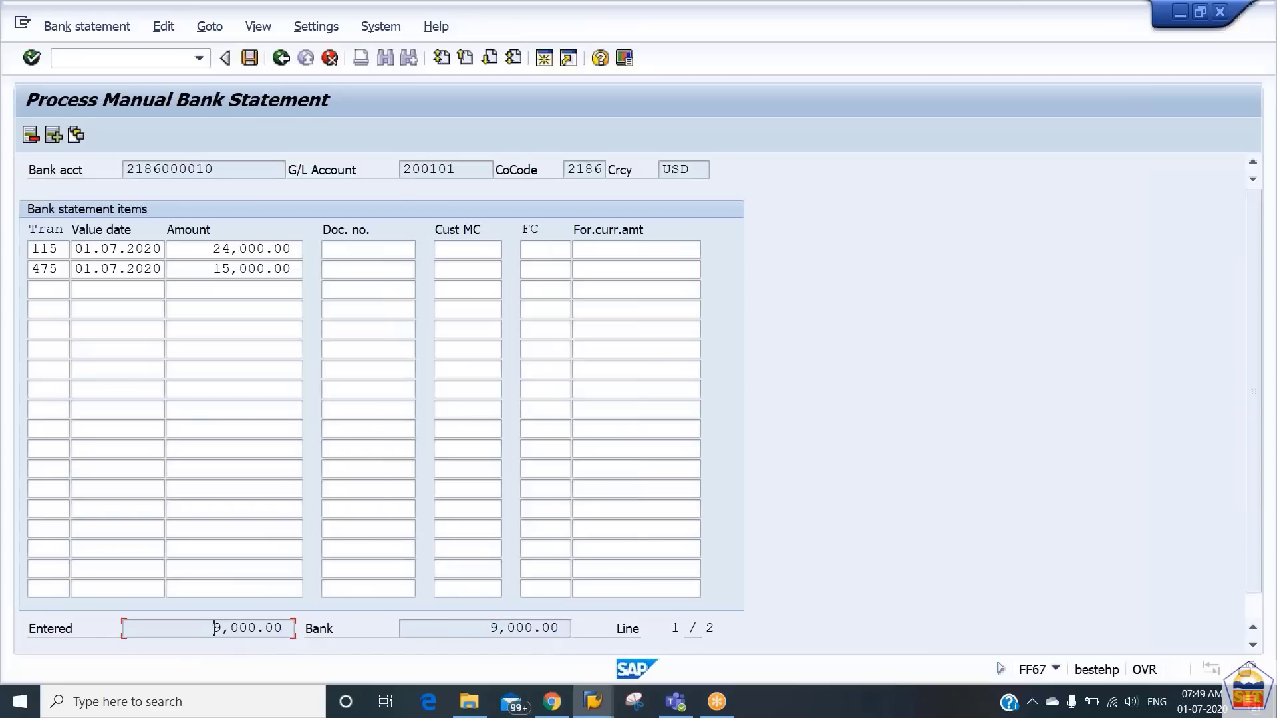
{"action": "left_click_drag", "start_coordinate": [214, 627], "coordinate": [371, 597]}
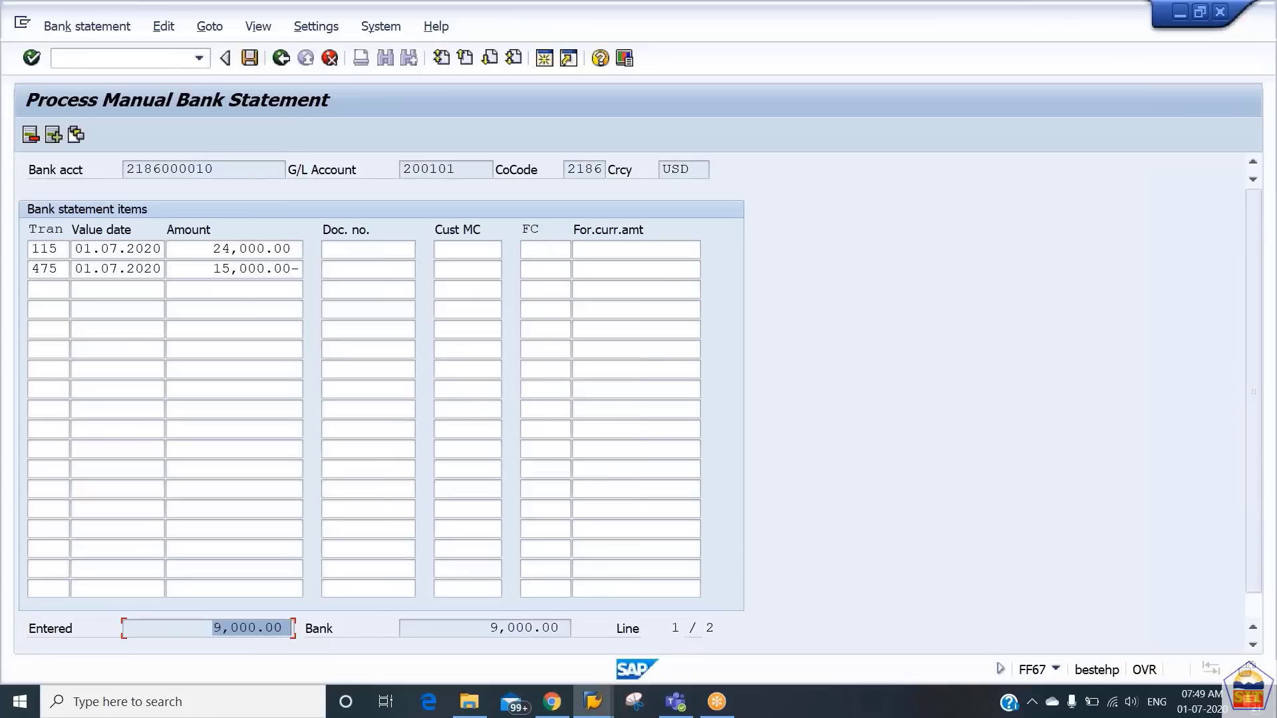
Step: Display the open line items of G/L accounts 200102 to 200103 in company code 2186 with transaction FBL3N
{"action": "left_click", "coordinate": [352, 256]}
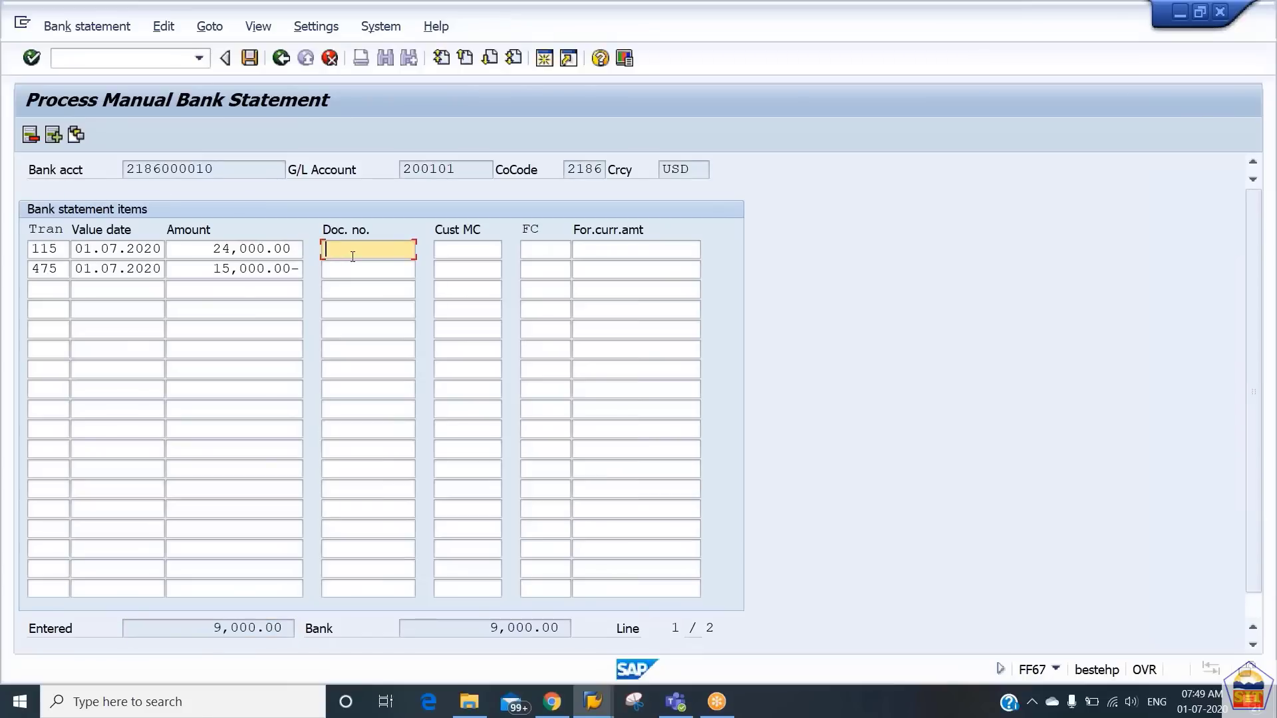
{"action": "key", "text": "alt+Tab"}
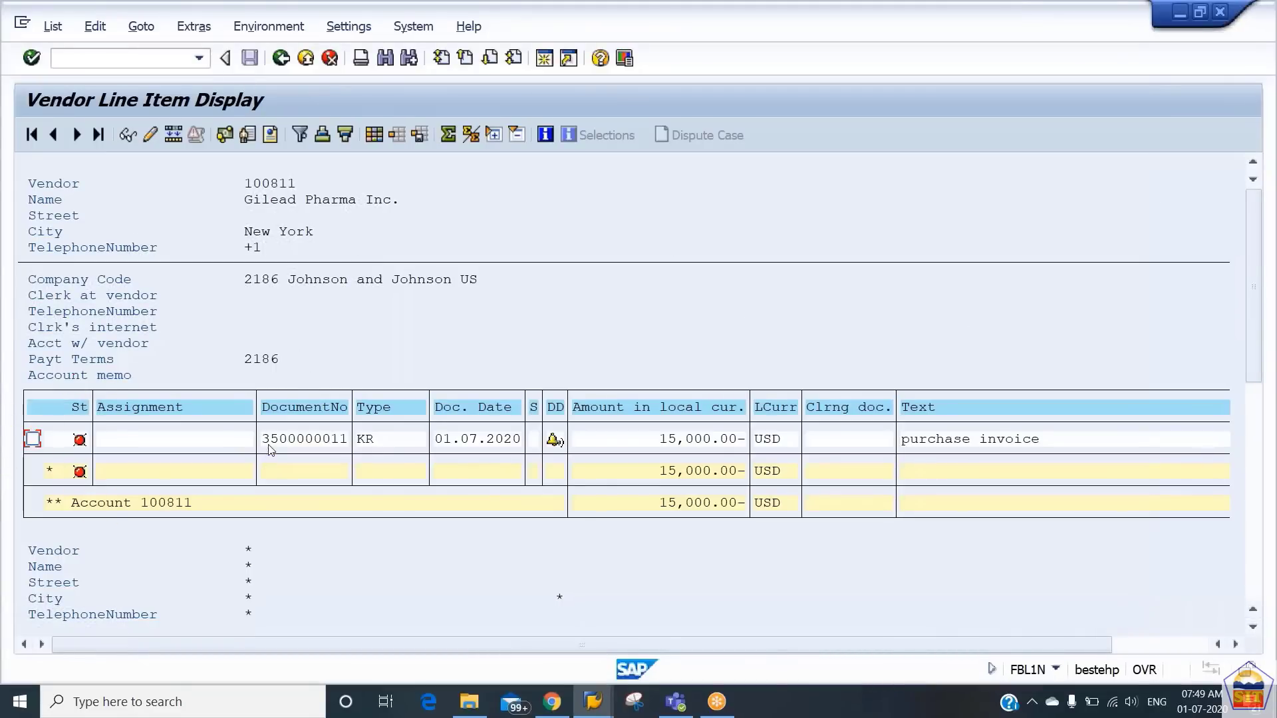
{"action": "left_click", "coordinate": [145, 58]}
{"action": "type", "text": "/nfbl1n"}
{"action": "key", "text": "Return"}
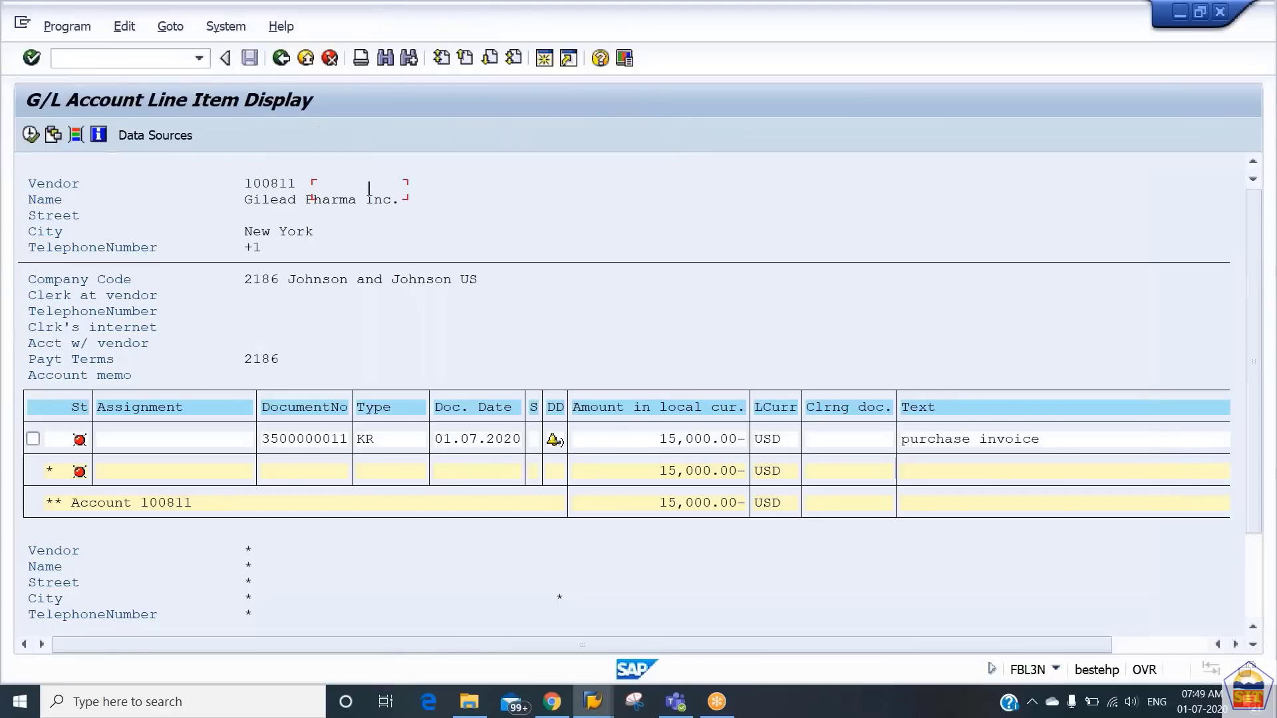
{"action": "type", "text": "200102"}
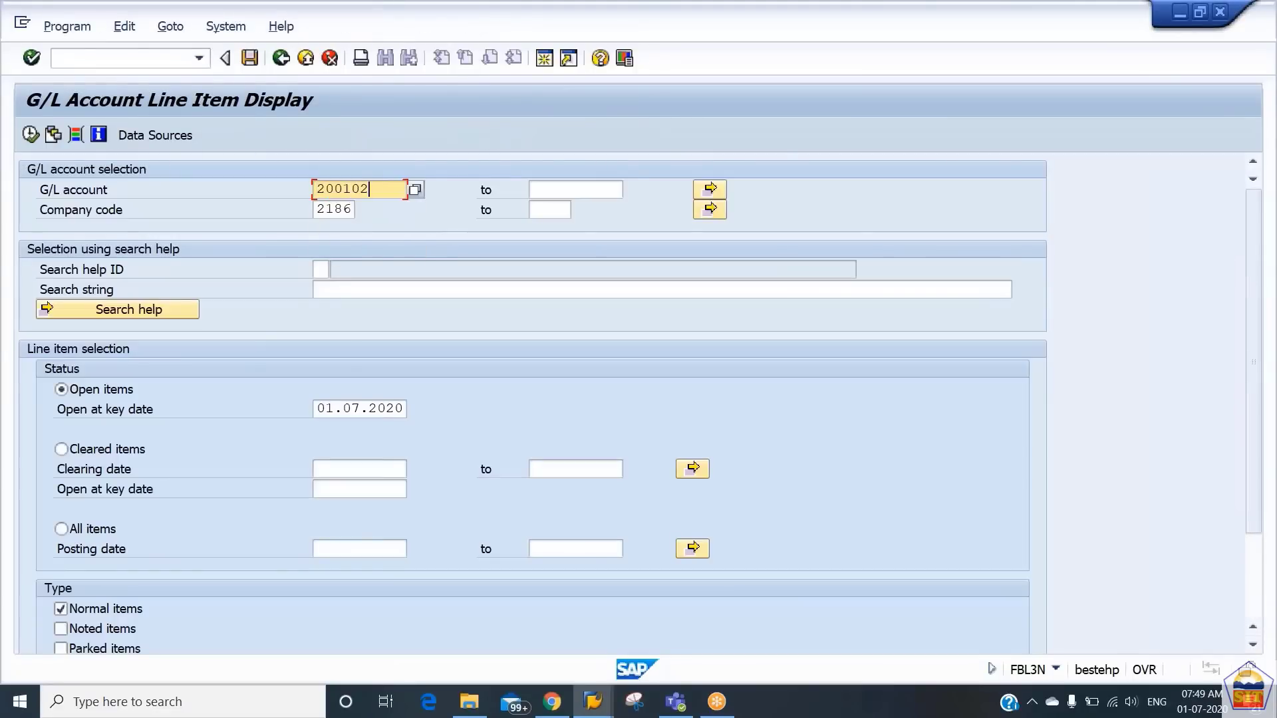
{"action": "key", "text": "Tab"}
{"action": "type", "text": "20014"}
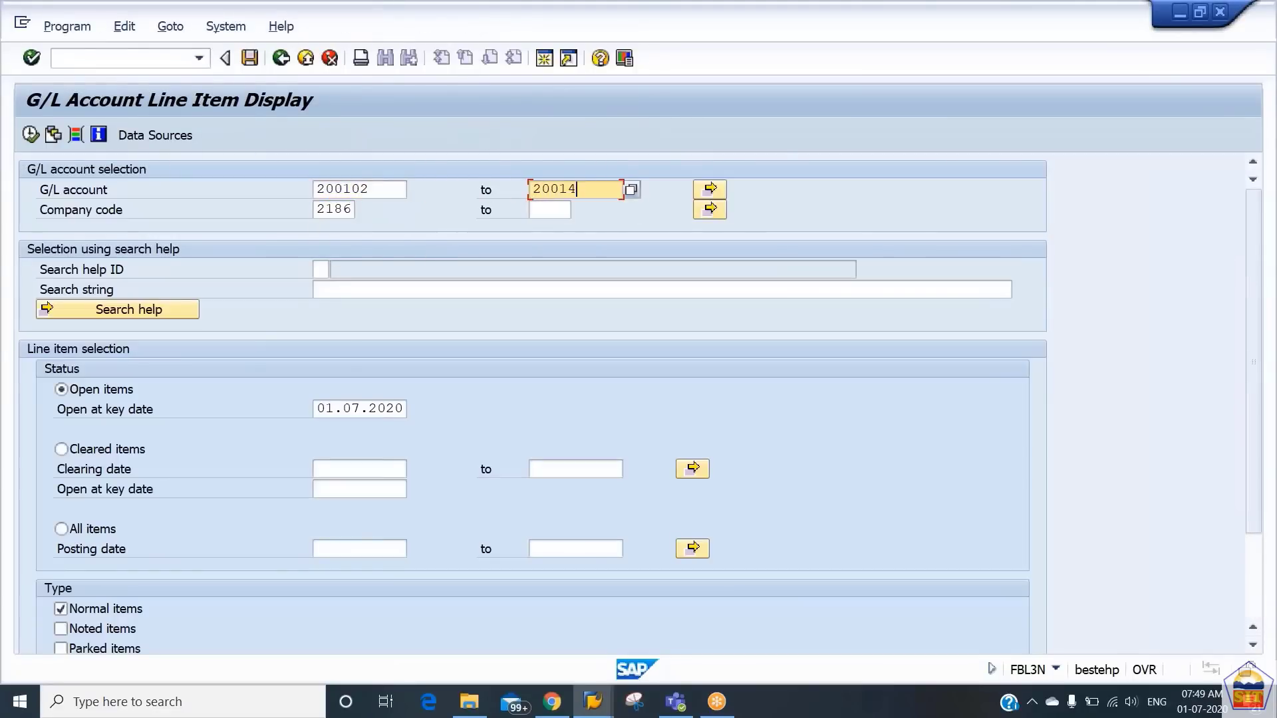
{"action": "key", "text": "BackSpace"}
{"action": "type", "text": "3"}
{"action": "key", "text": "BackSpace"}
{"action": "type", "text": "03"}
{"action": "left_click", "coordinate": [30, 134]}
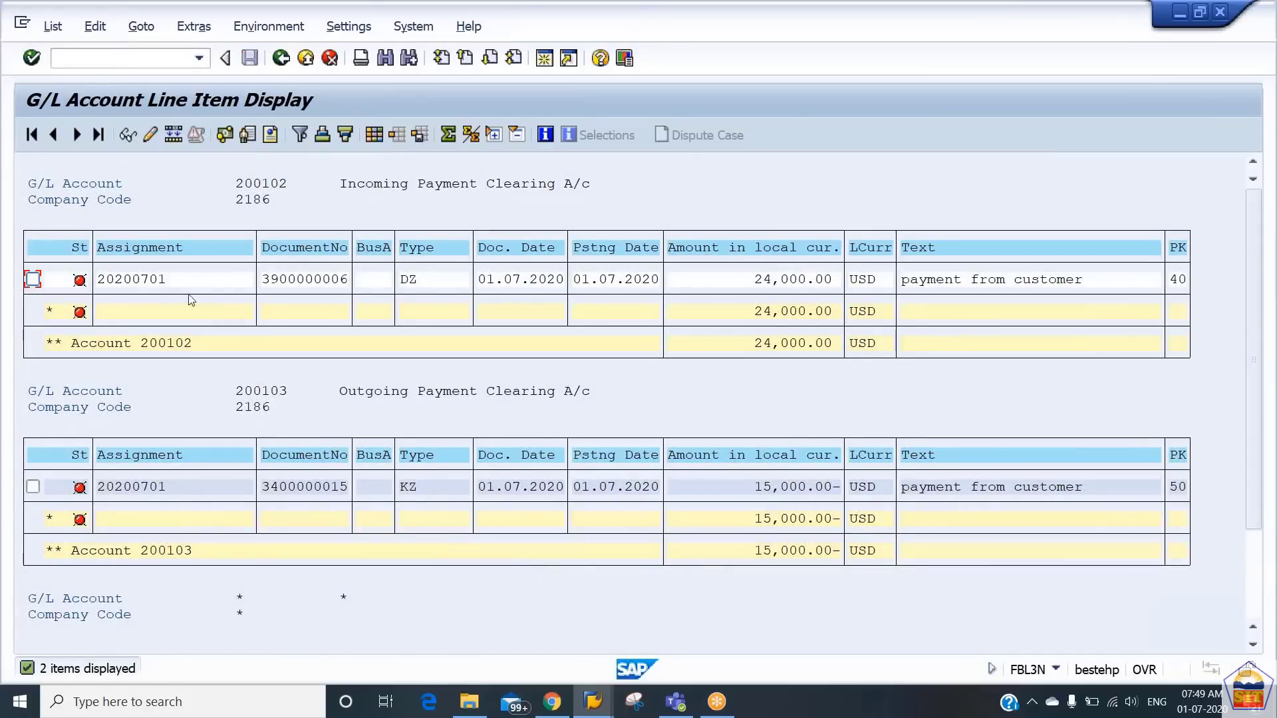
Step: Open the customer payment line item on incoming payment clearing account 200102
{"action": "left_click", "coordinate": [157, 280]}
{"action": "double_click", "coordinate": [280, 285]}
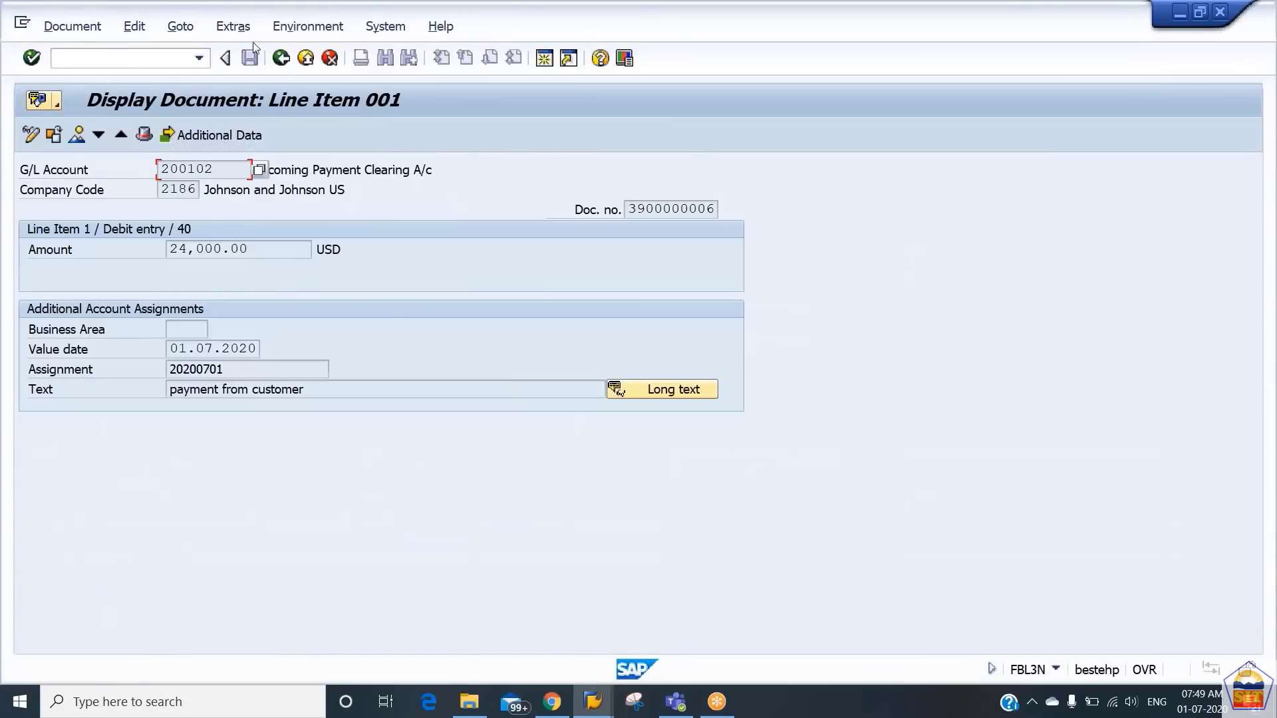
{"action": "left_click", "coordinate": [281, 59]}
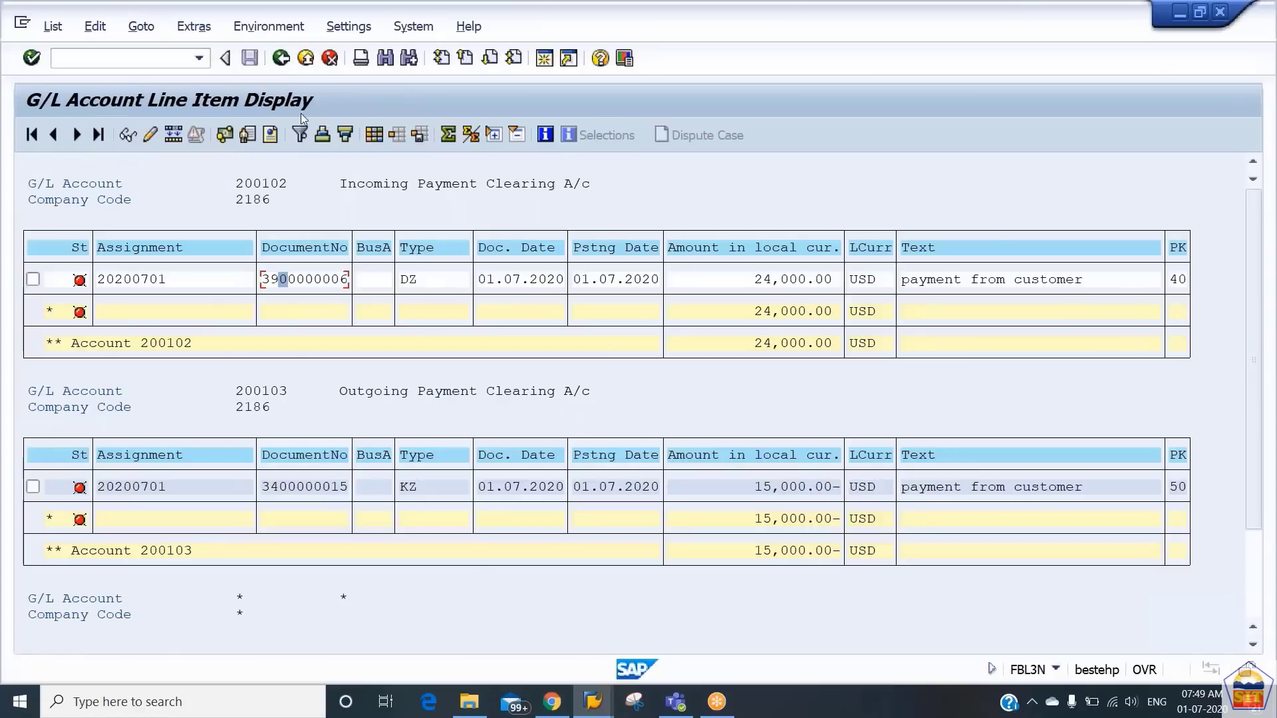
{"action": "key", "text": "ctrl+y"}
{"action": "left_click_drag", "start_coordinate": [261, 276], "coordinate": [348, 280]}
{"action": "key", "text": "ctrl+c"}
{"action": "key", "text": "alt+Tab"}
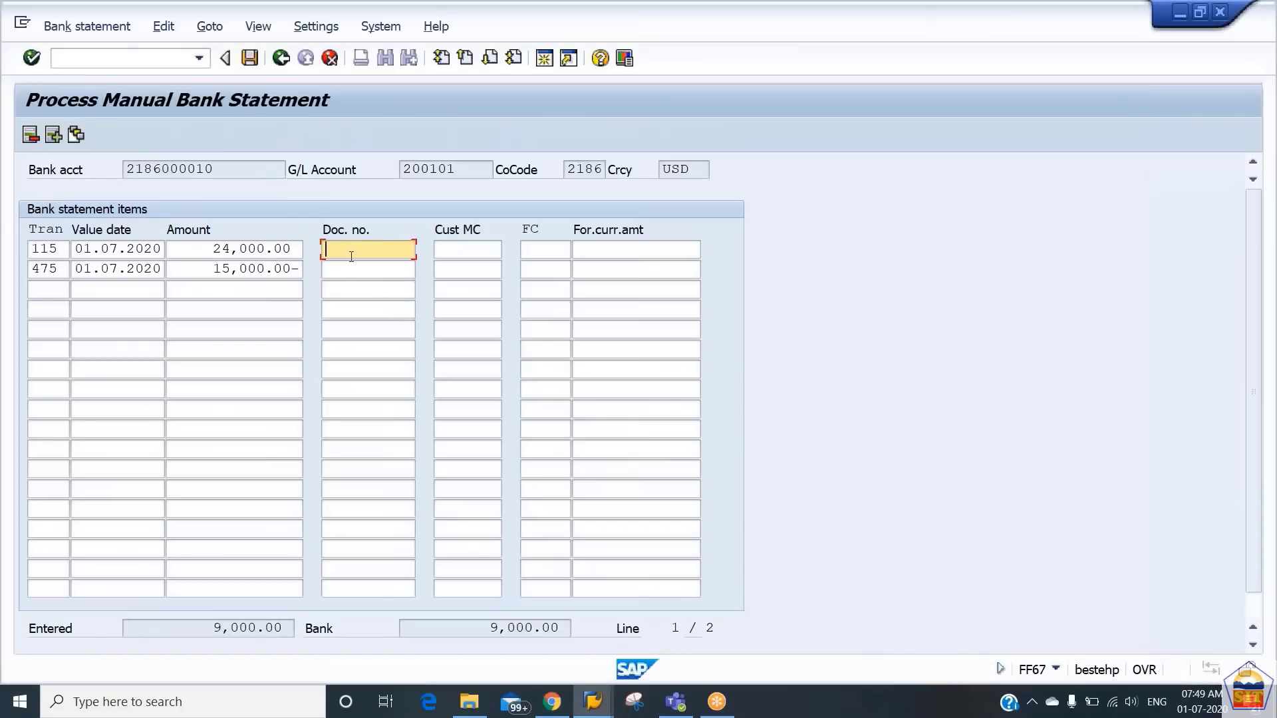
{"action": "key", "text": "ctrl+v"}
{"action": "key", "text": "Down"}
{"action": "key", "text": "alt+Tab"}
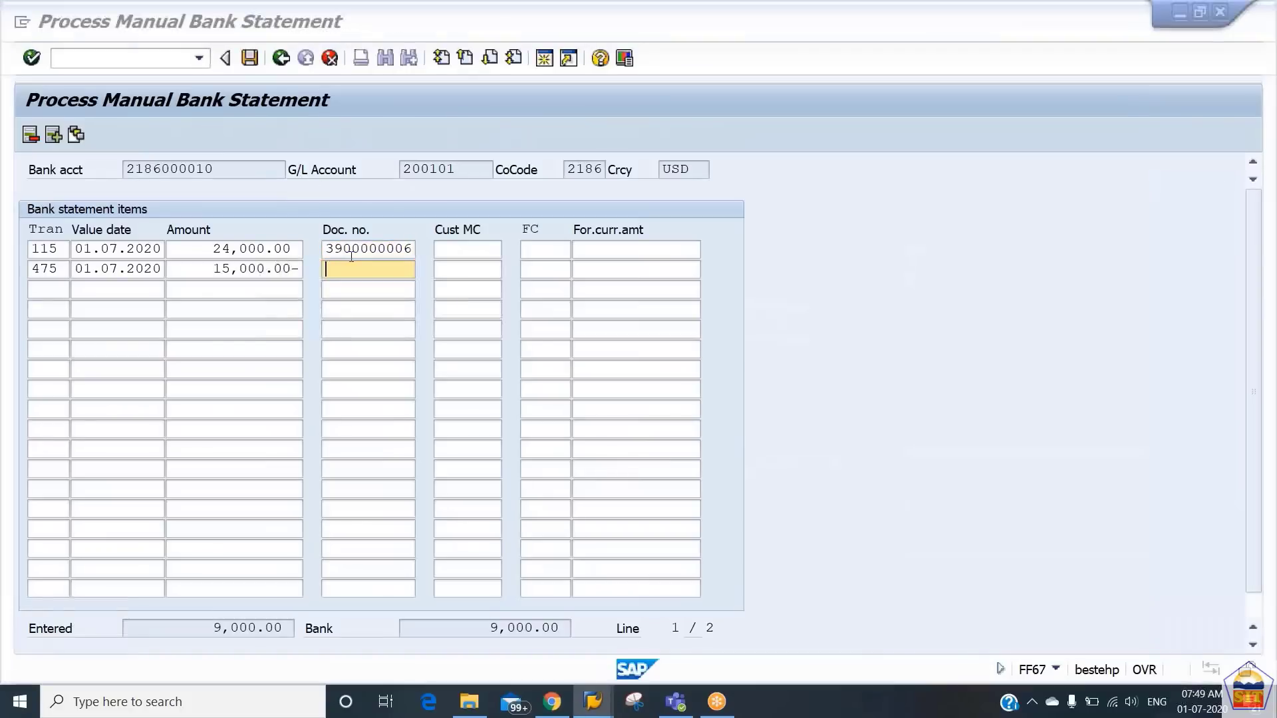
{"action": "left_click", "coordinate": [292, 491]}
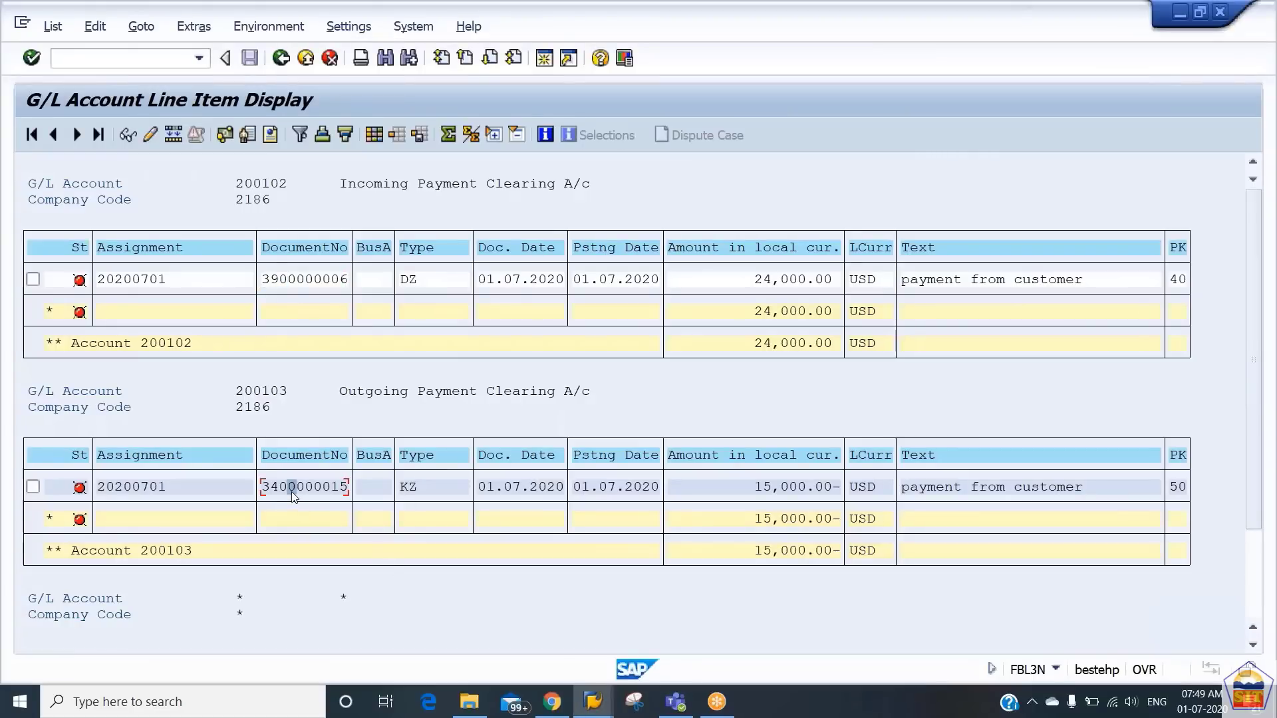
{"action": "key", "text": "ctrl+y"}
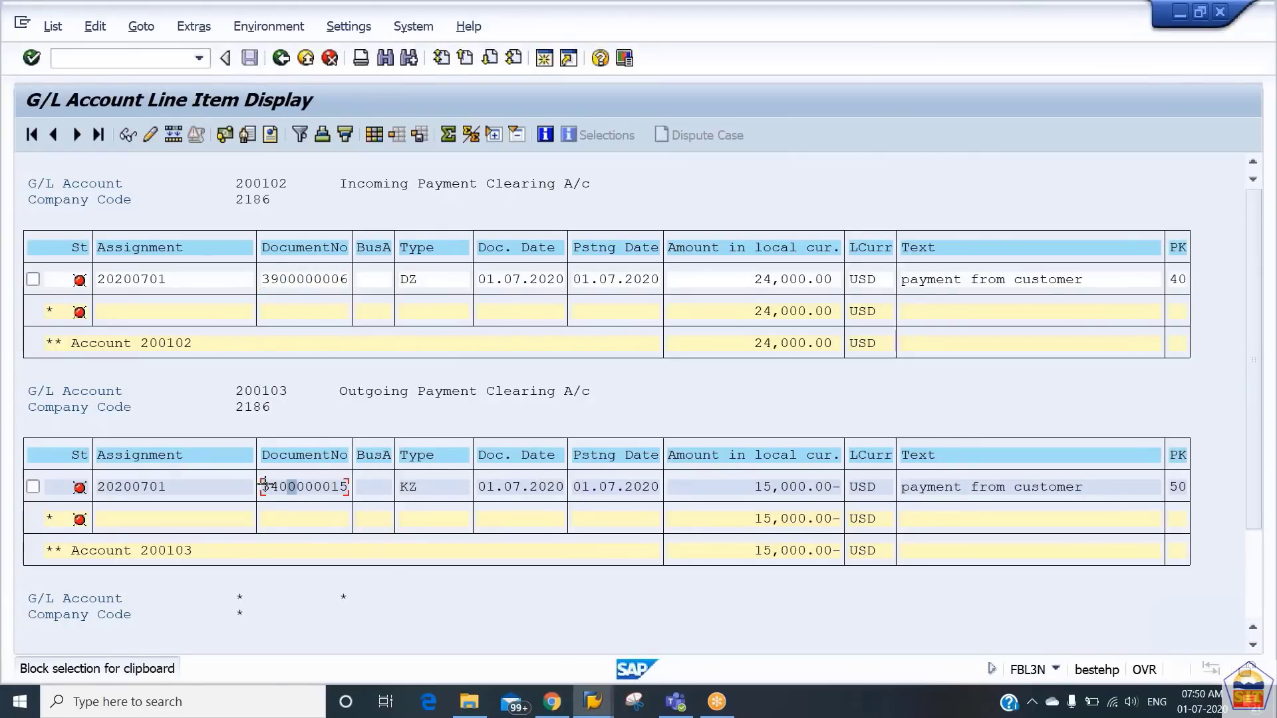
{"action": "left_click_drag", "start_coordinate": [263, 480], "coordinate": [362, 497]}
{"action": "key", "text": "ctrl+c"}
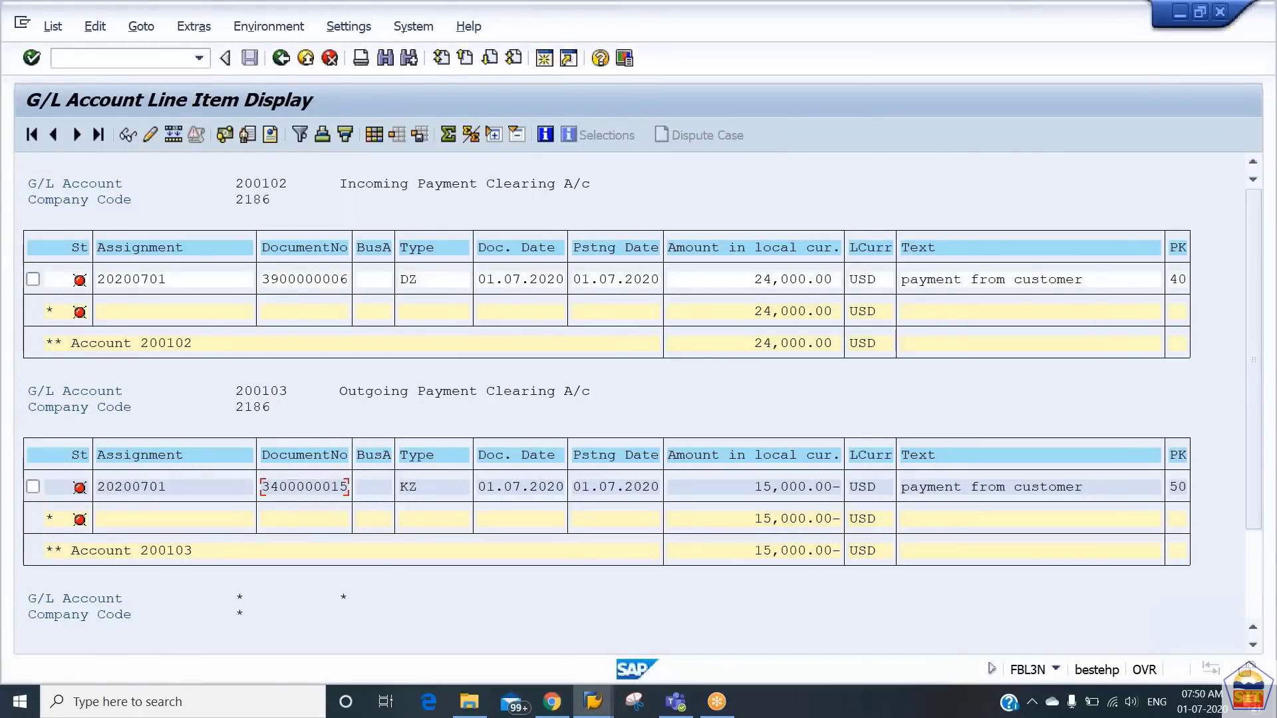
{"action": "key", "text": "alt+Tab"}
{"action": "key", "text": "ctrl+v"}
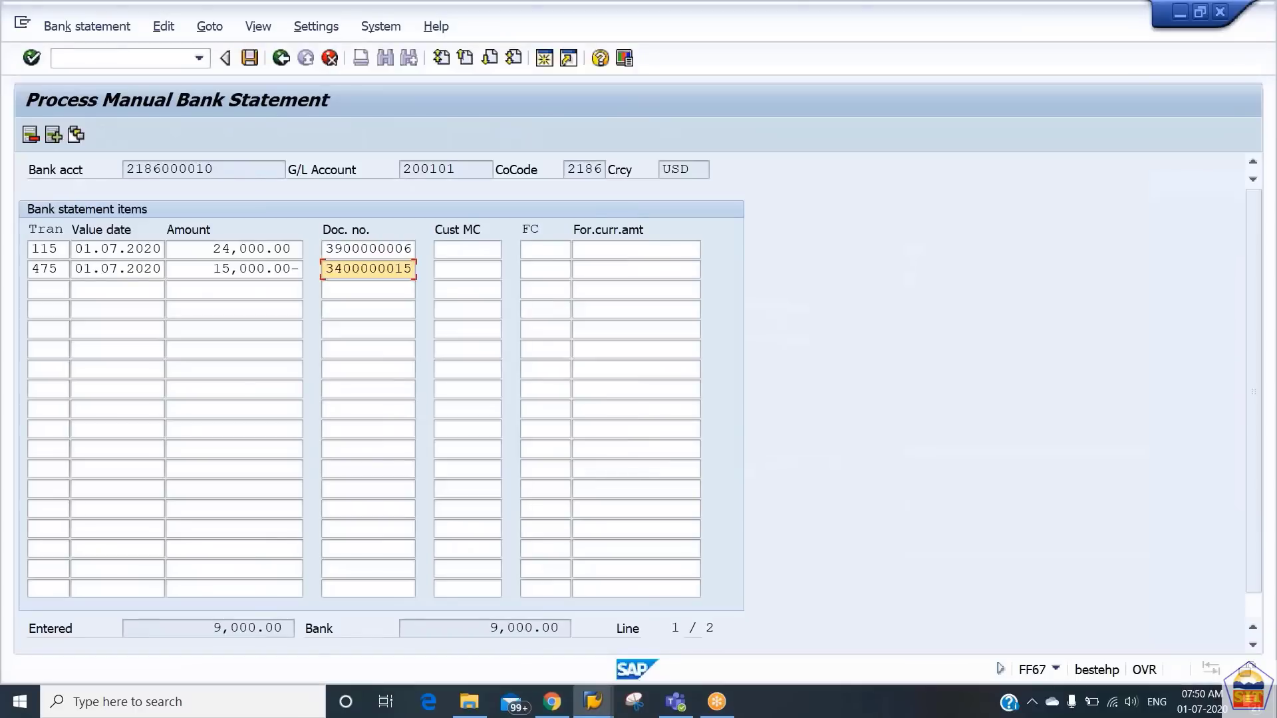
{"action": "key", "text": "ctrl+s"}
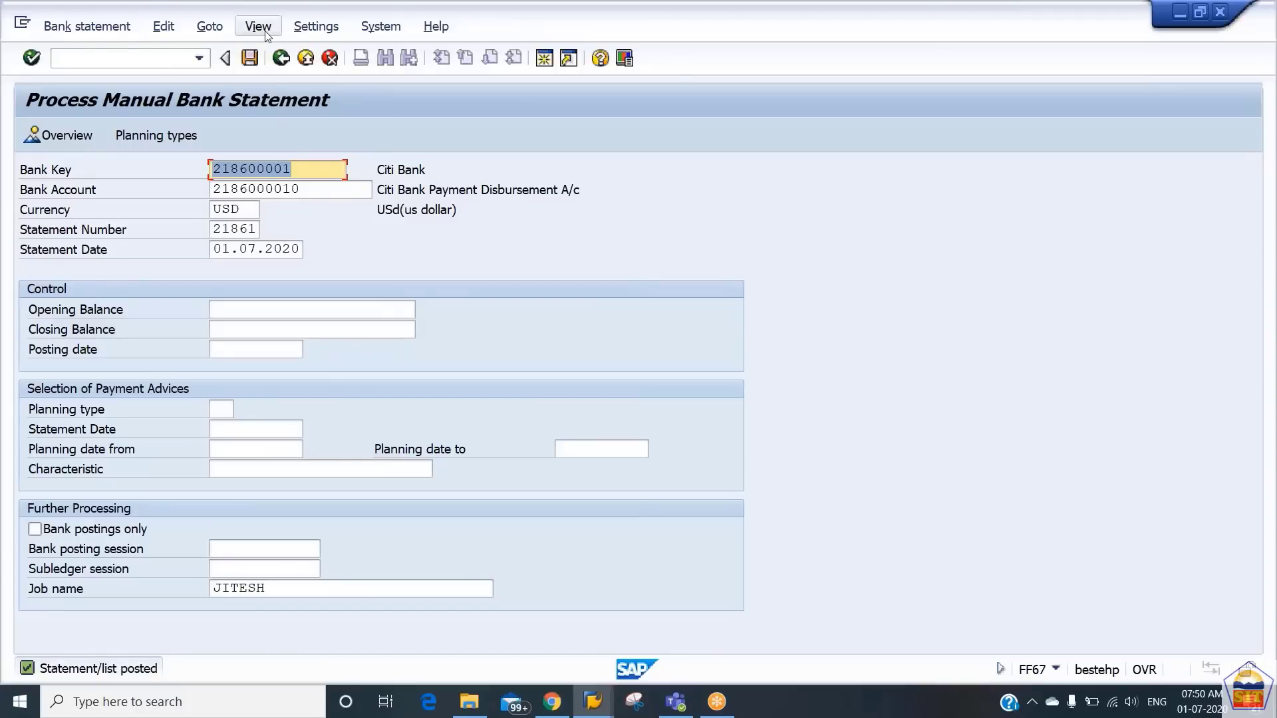
Step: Open the batch input session overview from the manual bank statement screen
{"action": "left_click", "coordinate": [375, 31]}
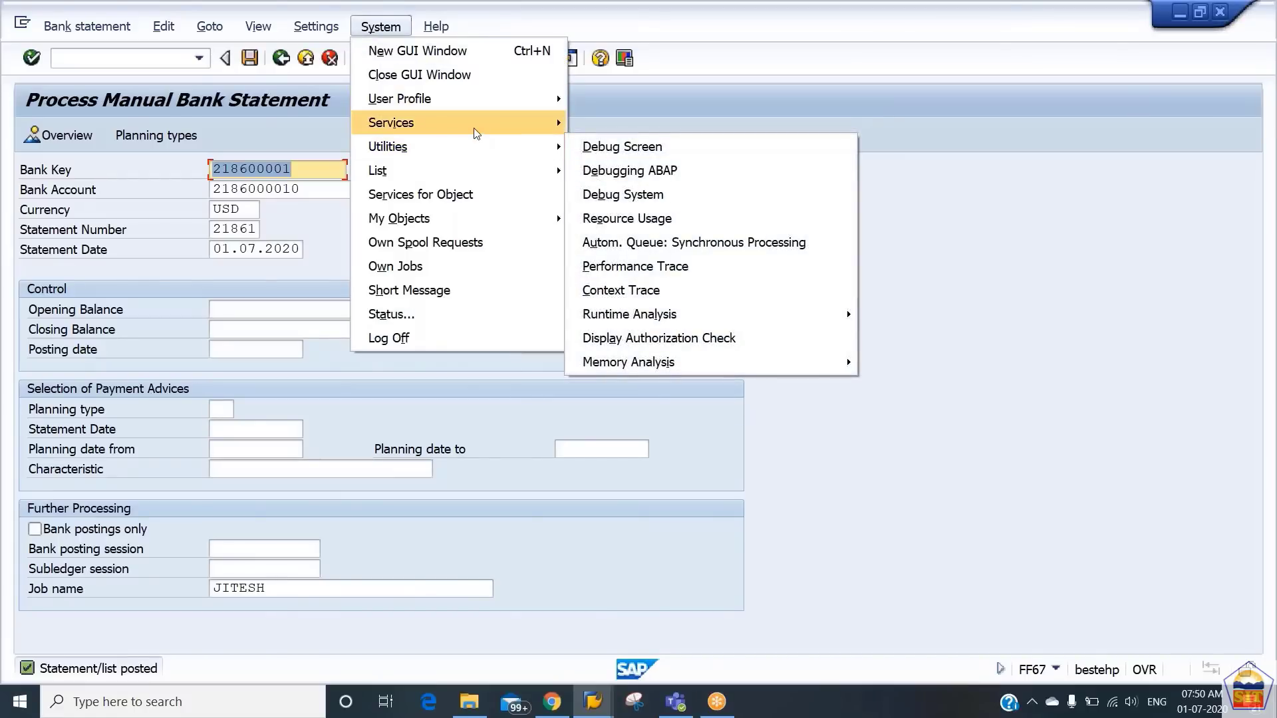
{"action": "mouse_move", "coordinate": [473, 125]}
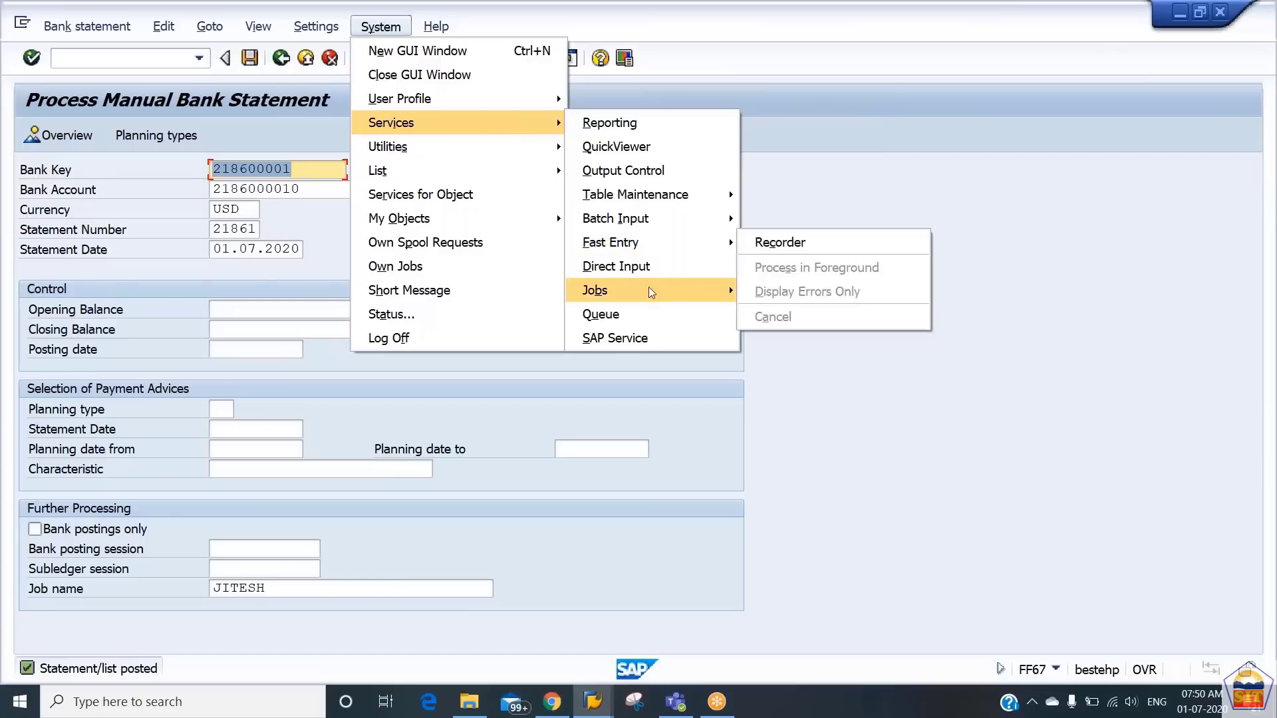
{"action": "mouse_move", "coordinate": [627, 220]}
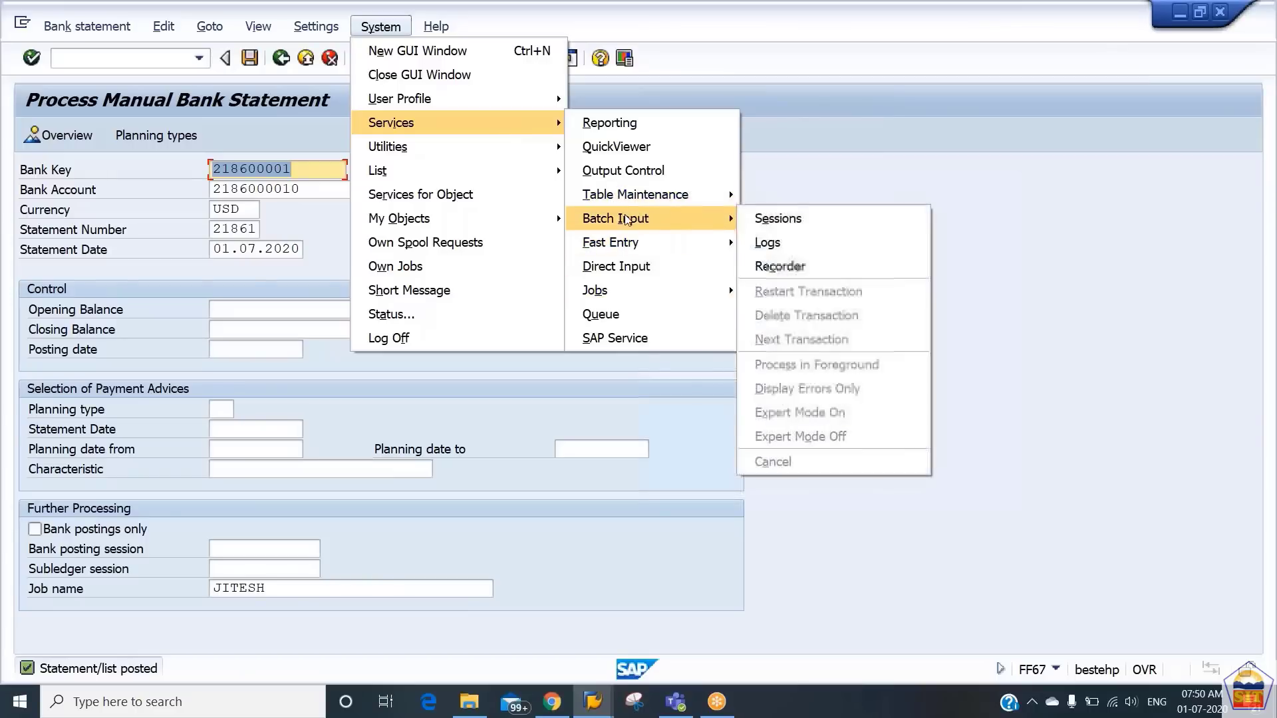
{"action": "left_click", "coordinate": [771, 226]}
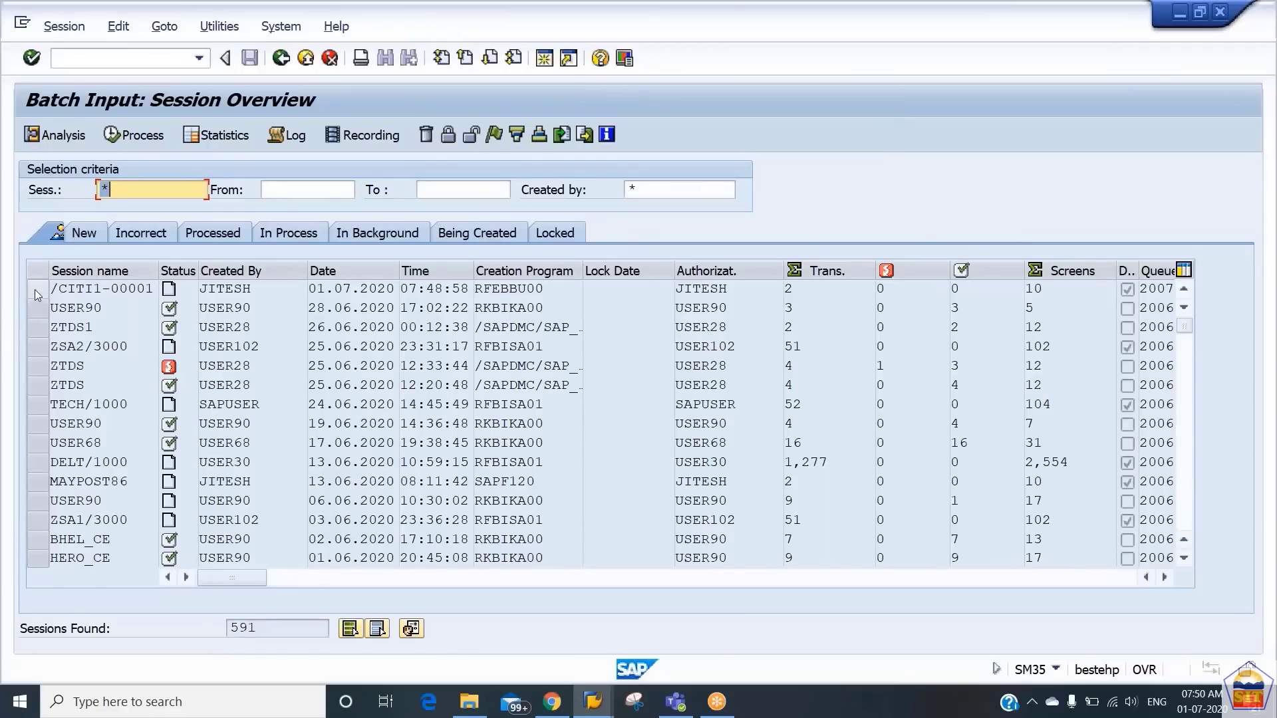
Step: Process the batch input session /CITI1-00001 in Display errors only mode and exit batch input
{"action": "left_click", "coordinate": [35, 289]}
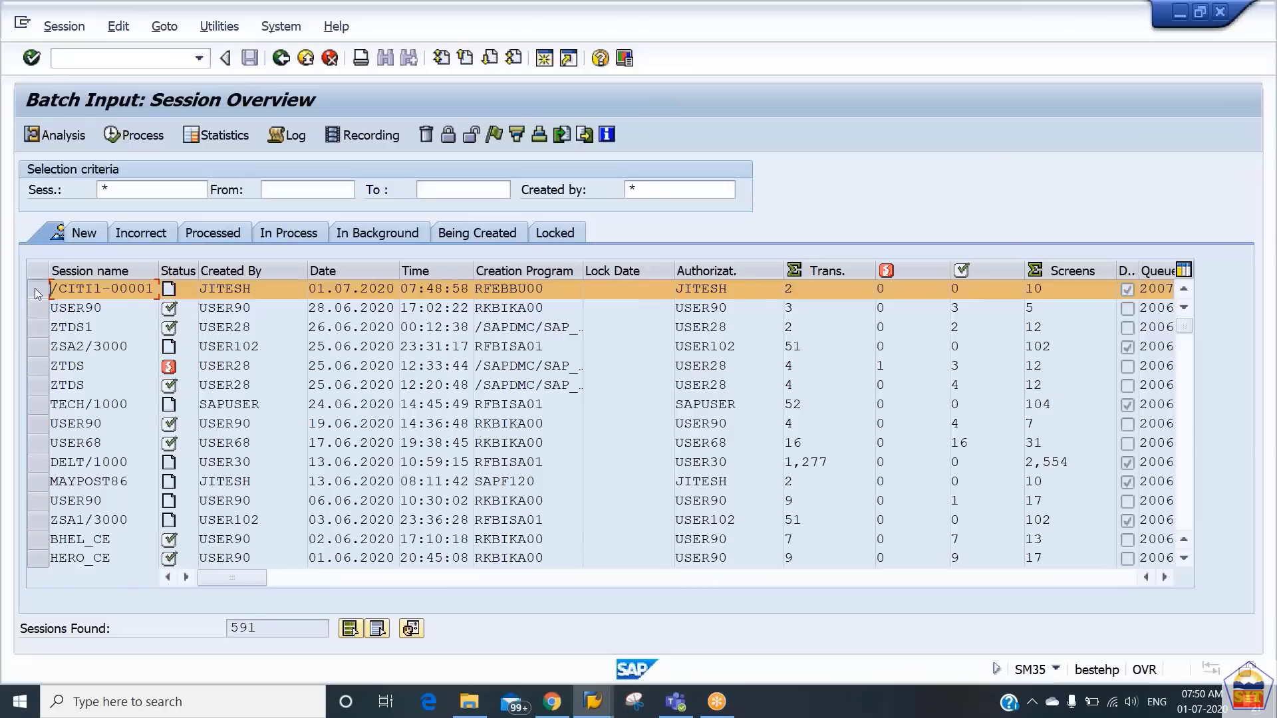
{"action": "left_click", "coordinate": [130, 137]}
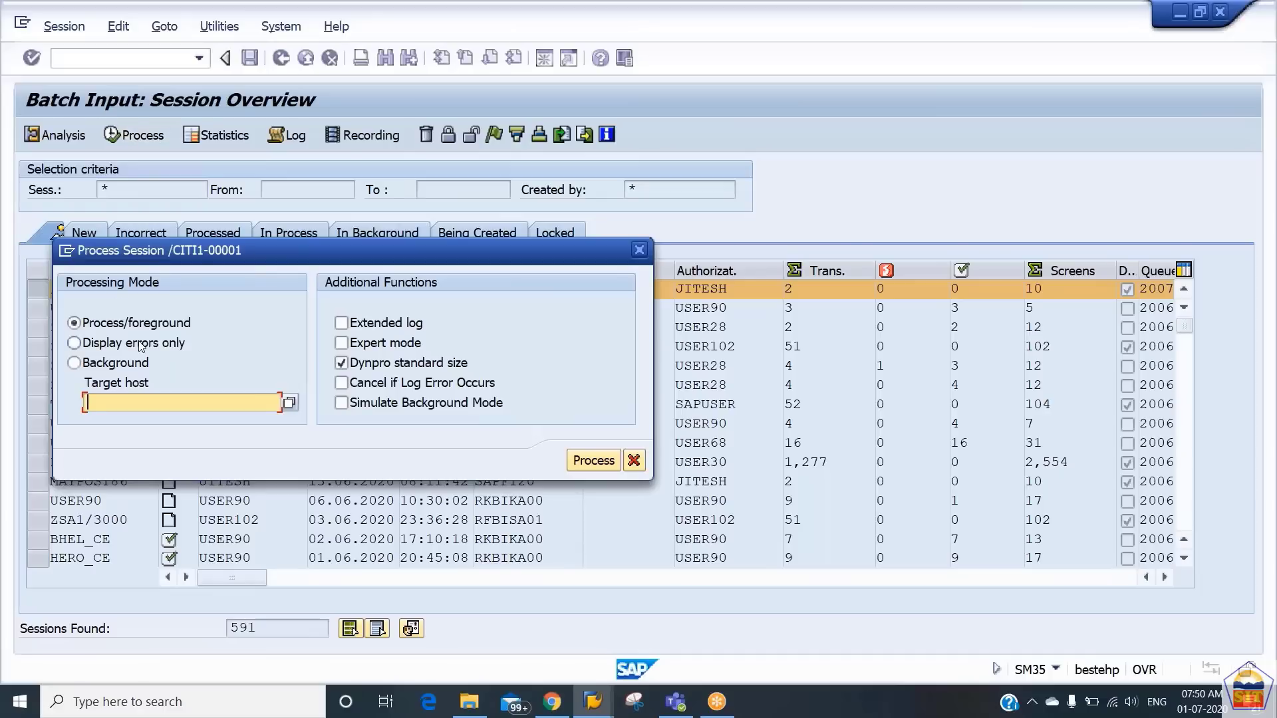
{"action": "left_click", "coordinate": [107, 345]}
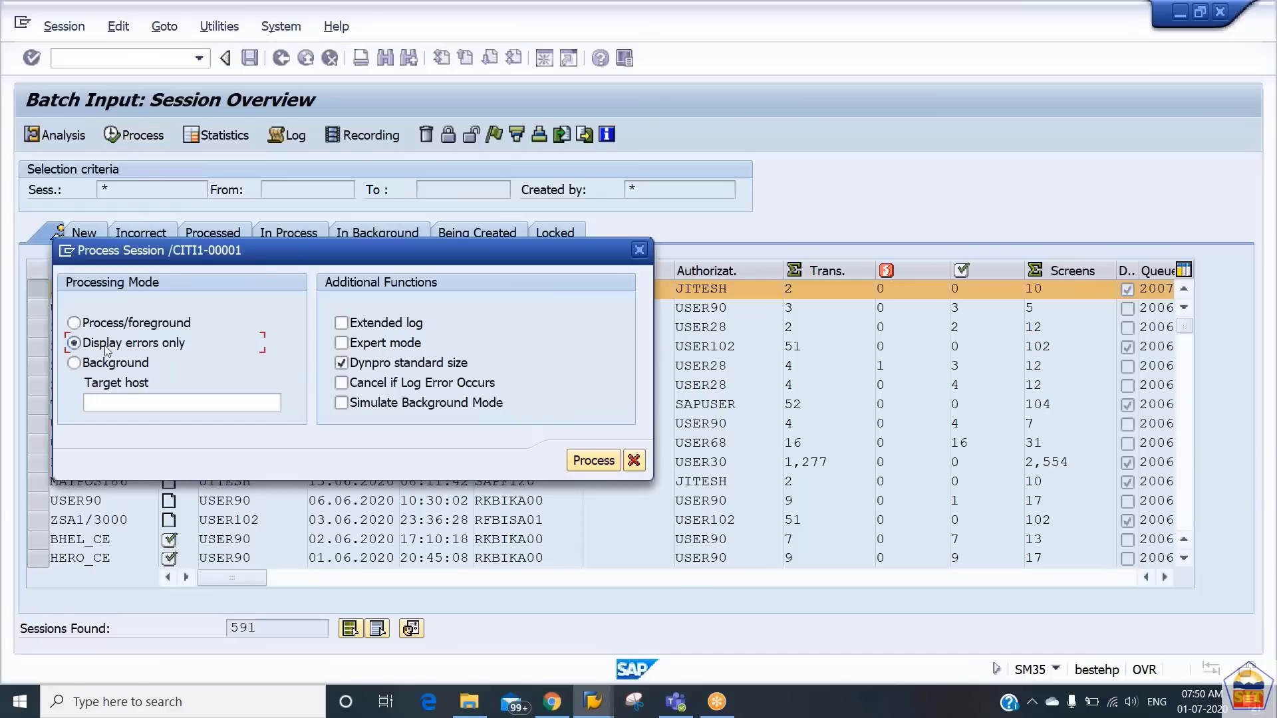
{"action": "left_click", "coordinate": [595, 462]}
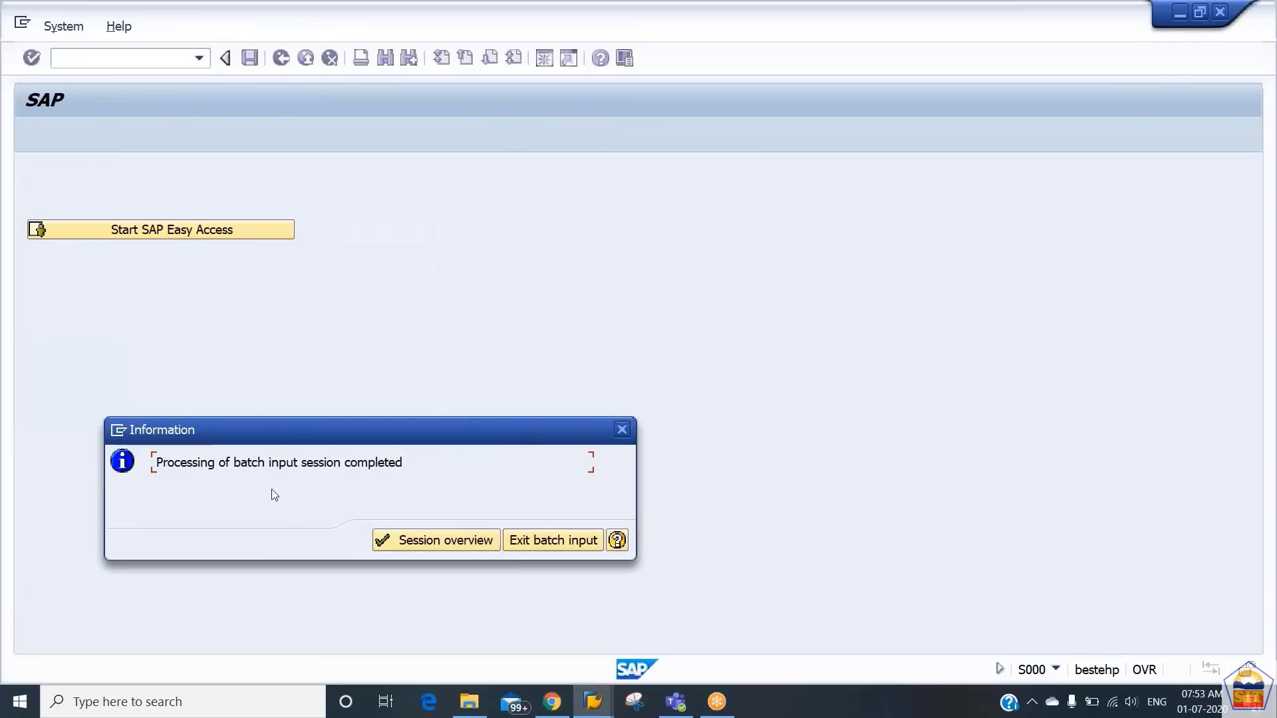
{"action": "left_click", "coordinate": [533, 539]}
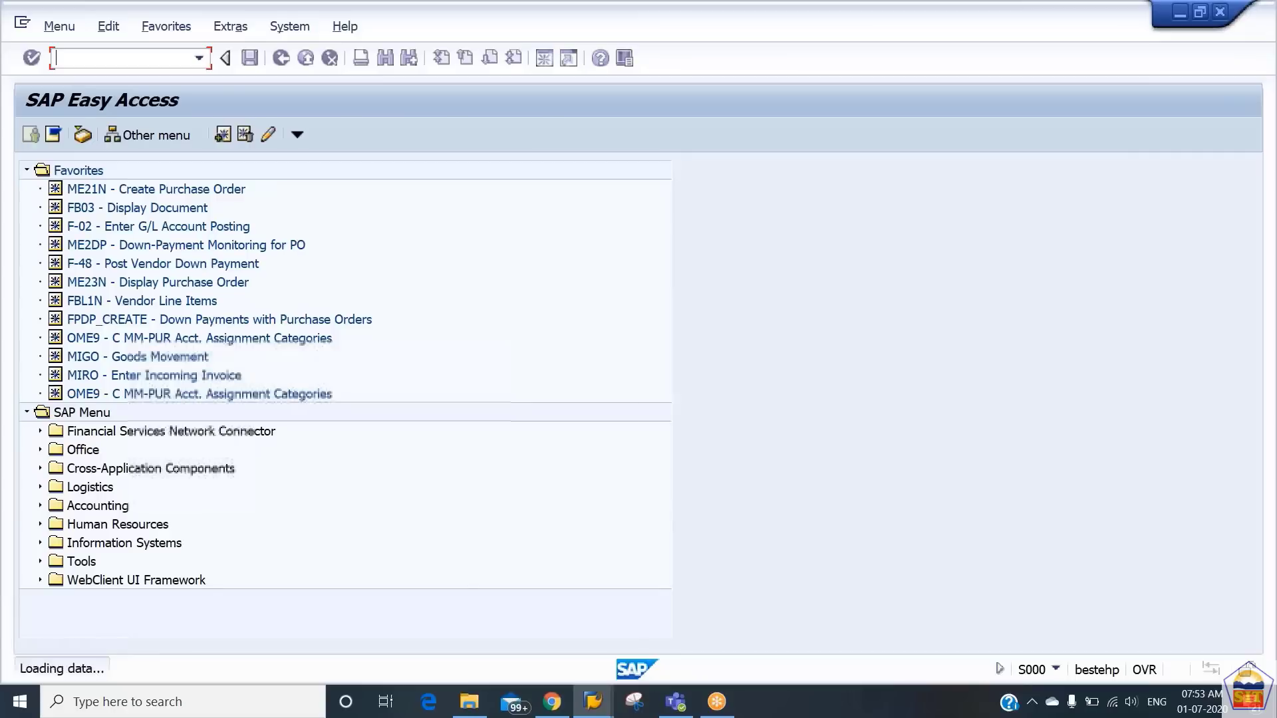
Step: Refresh the open line items of clearing accounts 200102 to 200103 and run the open item selection again
{"action": "key", "text": "alt+Tab"}
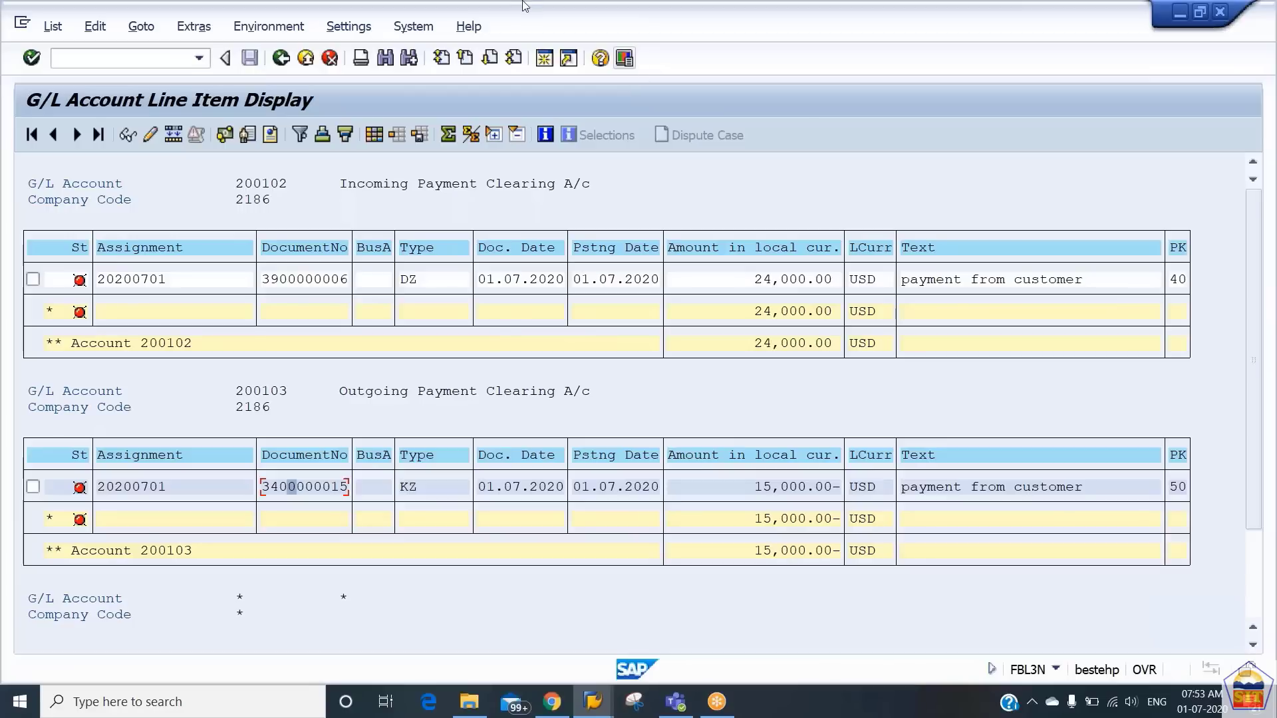
{"action": "left_click", "coordinate": [45, 29]}
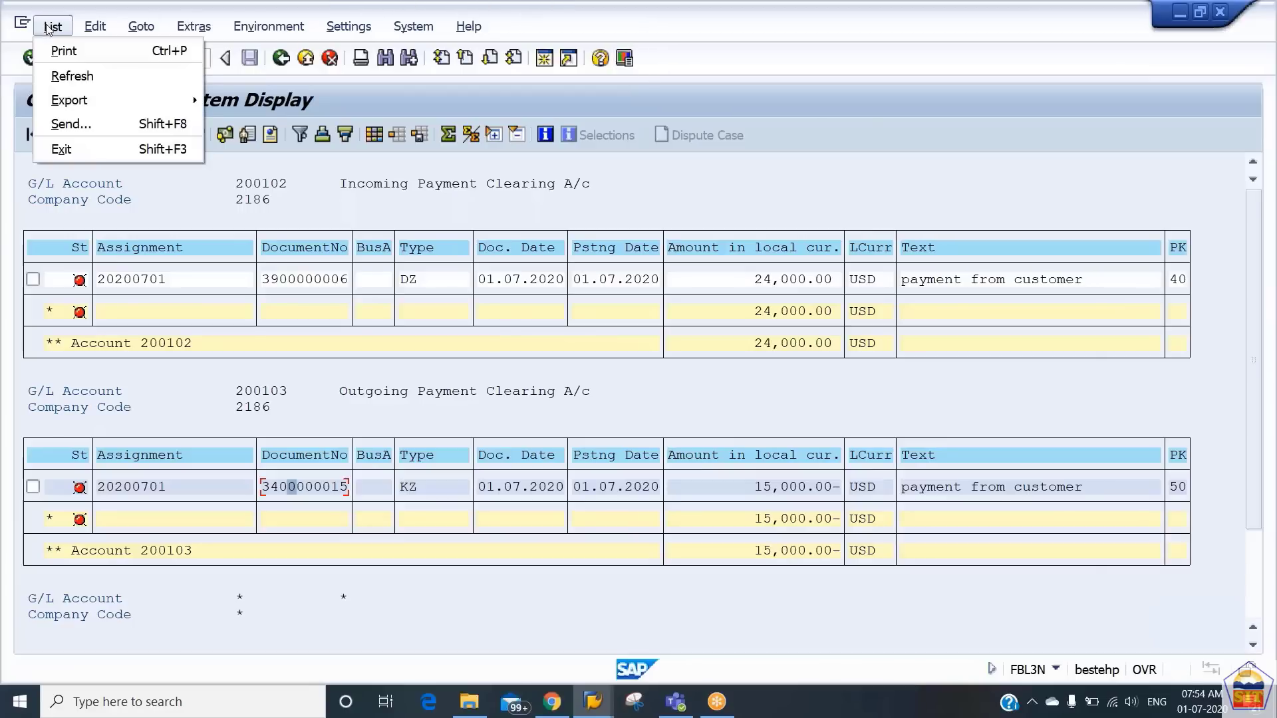
{"action": "left_click", "coordinate": [67, 76]}
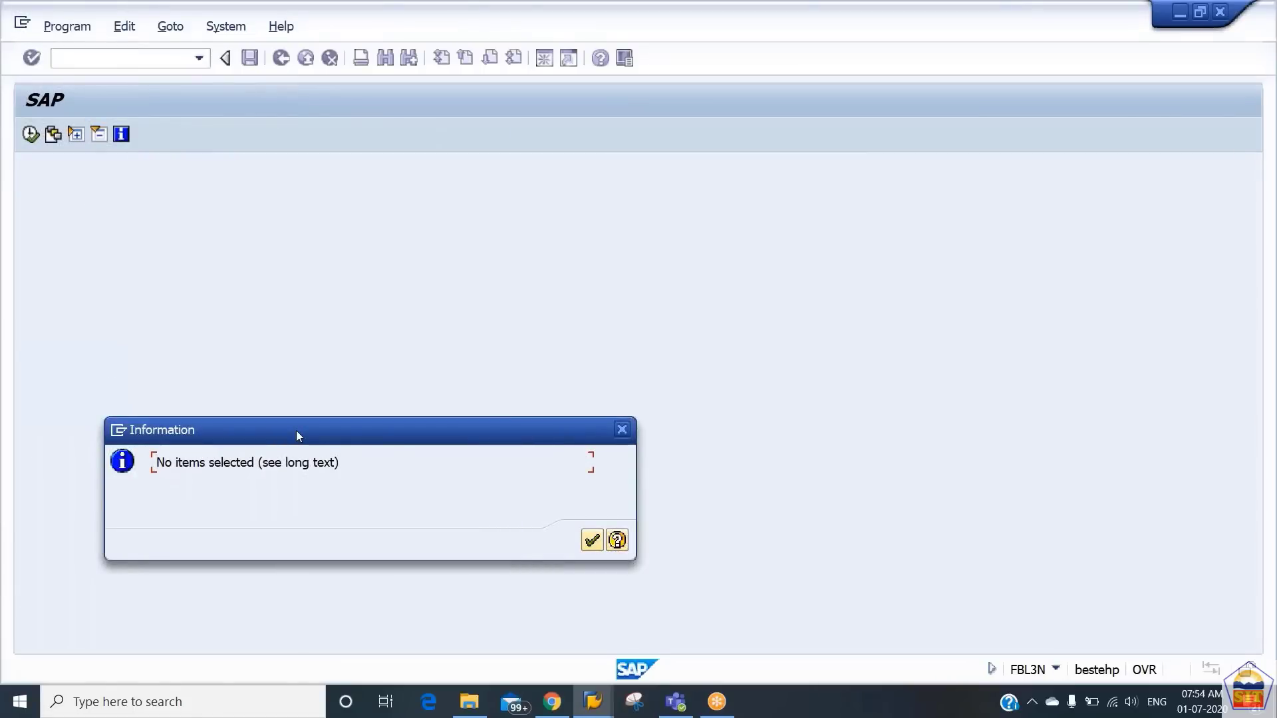
{"action": "key", "text": "Return"}
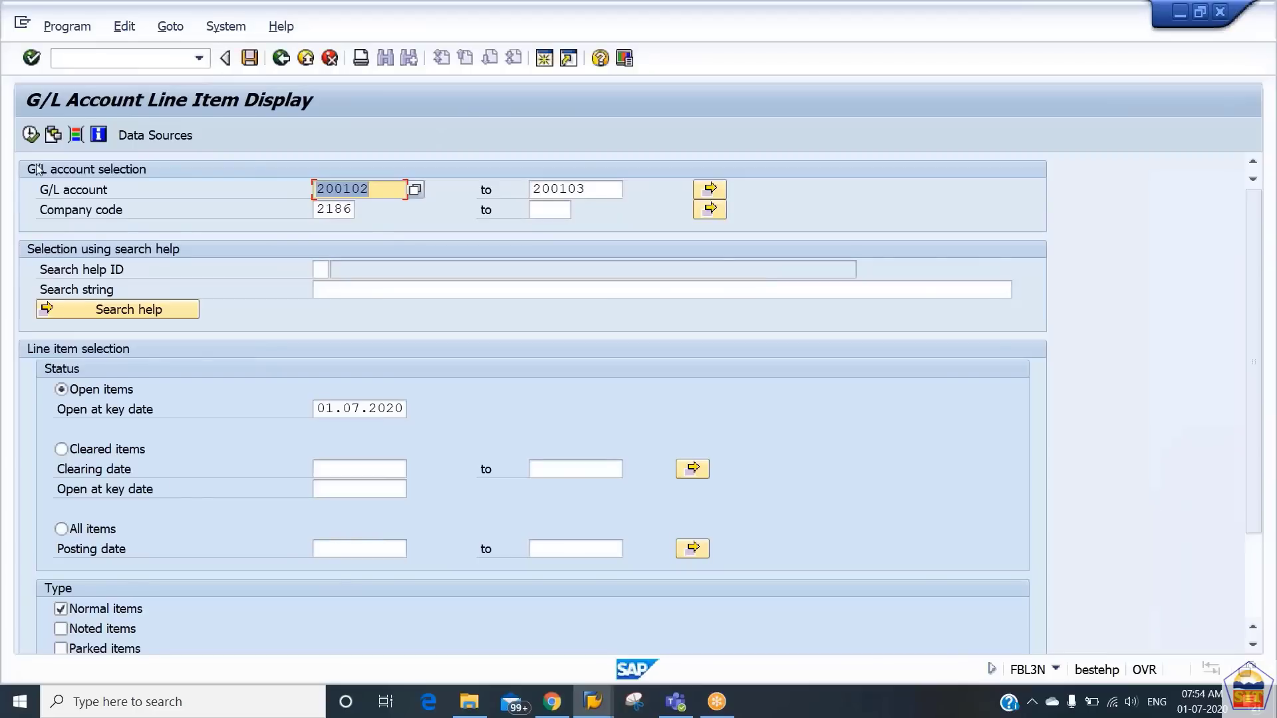
{"action": "left_click", "coordinate": [31, 135]}
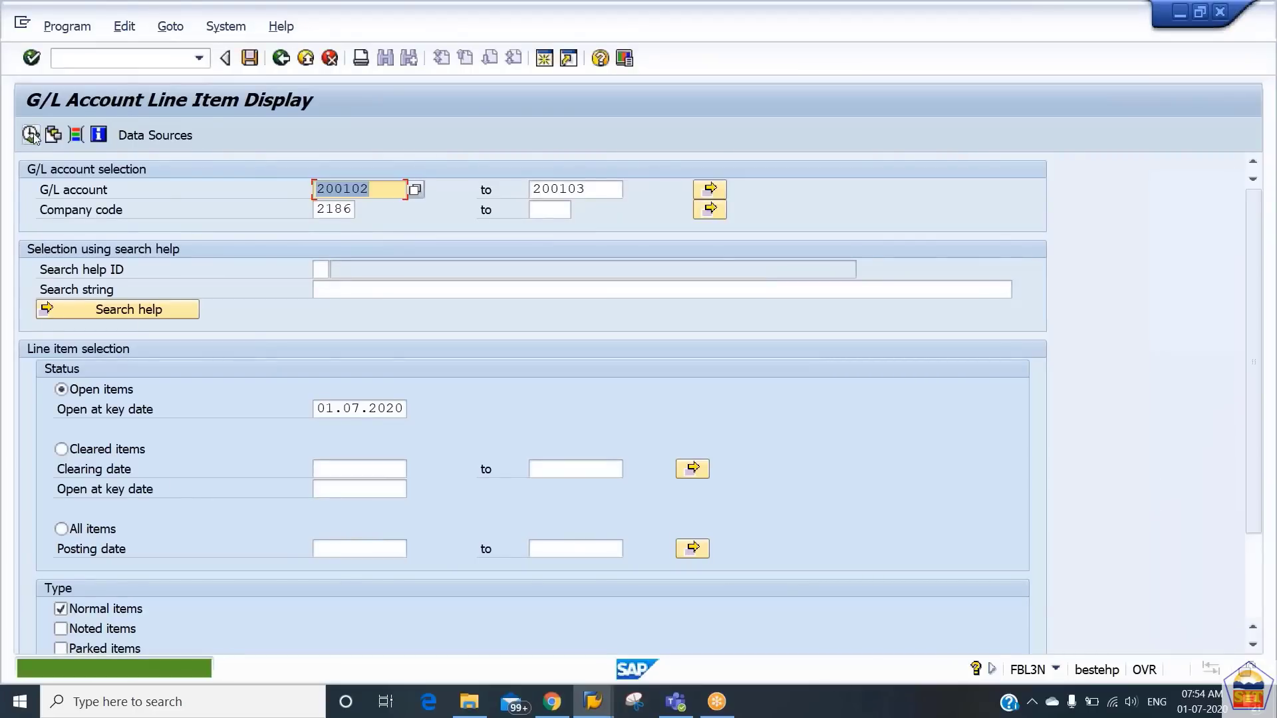
Step: Display the cleared items of accounts 200102 to 200103 and examine the clearing documents on both accounts
{"action": "left_click", "coordinate": [61, 449]}
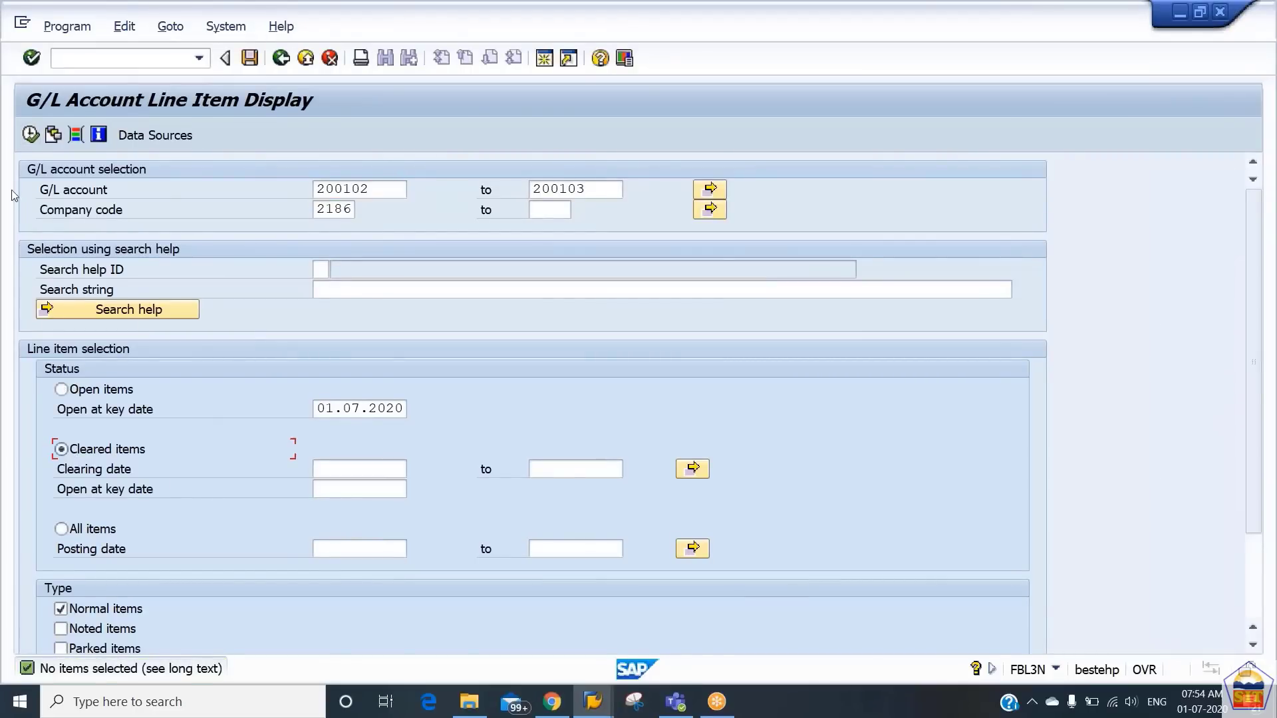
{"action": "left_click", "coordinate": [31, 135]}
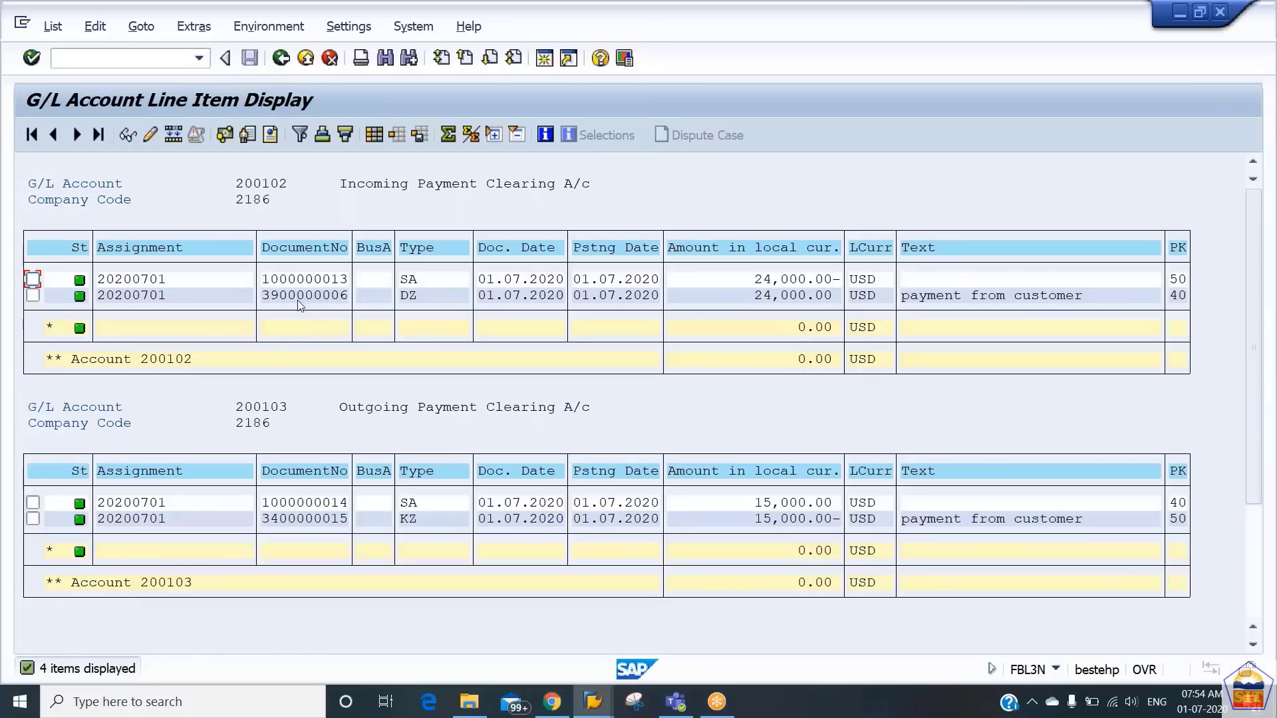
{"action": "left_click", "coordinate": [284, 280]}
{"action": "left_click", "coordinate": [308, 504]}
{"action": "left_click", "coordinate": [300, 280]}
{"action": "left_click", "coordinate": [311, 506]}
{"action": "left_click", "coordinate": [281, 59]}
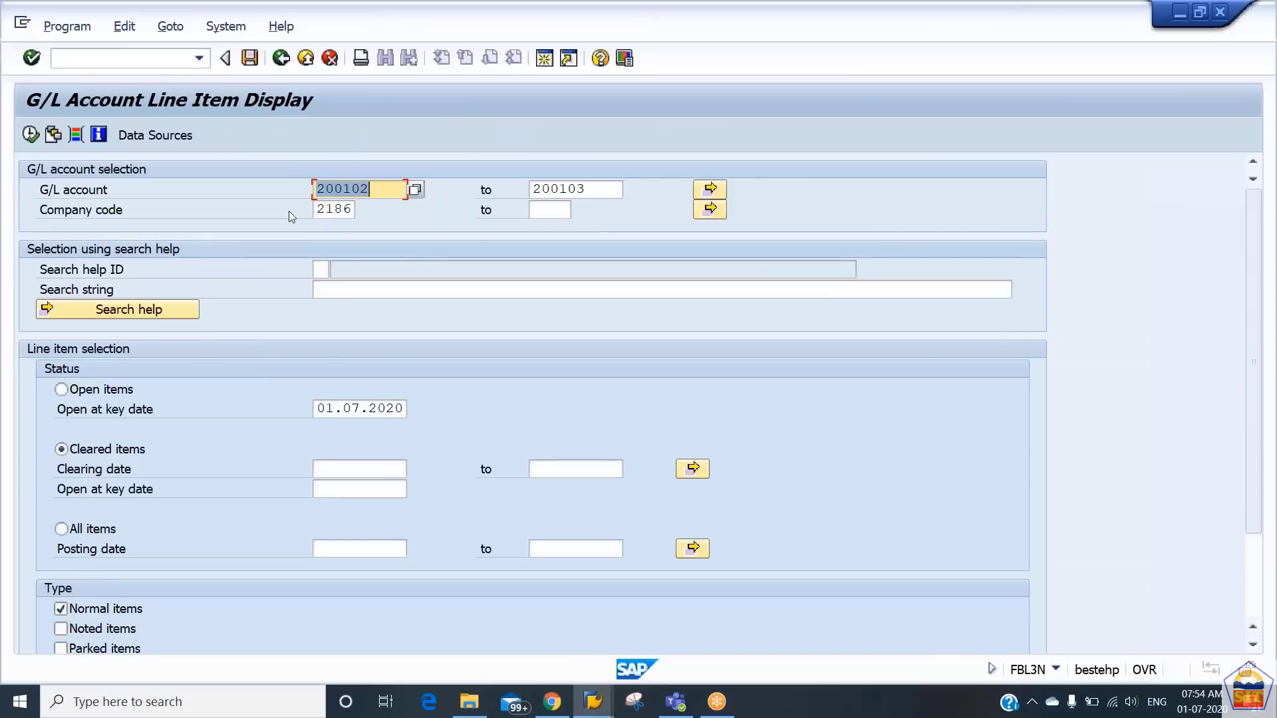
Step: Display the open items of G/L account 200101 alone in company code 2186 and examine the two bank statement postings
{"action": "type", "text": "200101"}
{"action": "key", "text": "Tab"}
{"action": "key", "text": "Delete"}
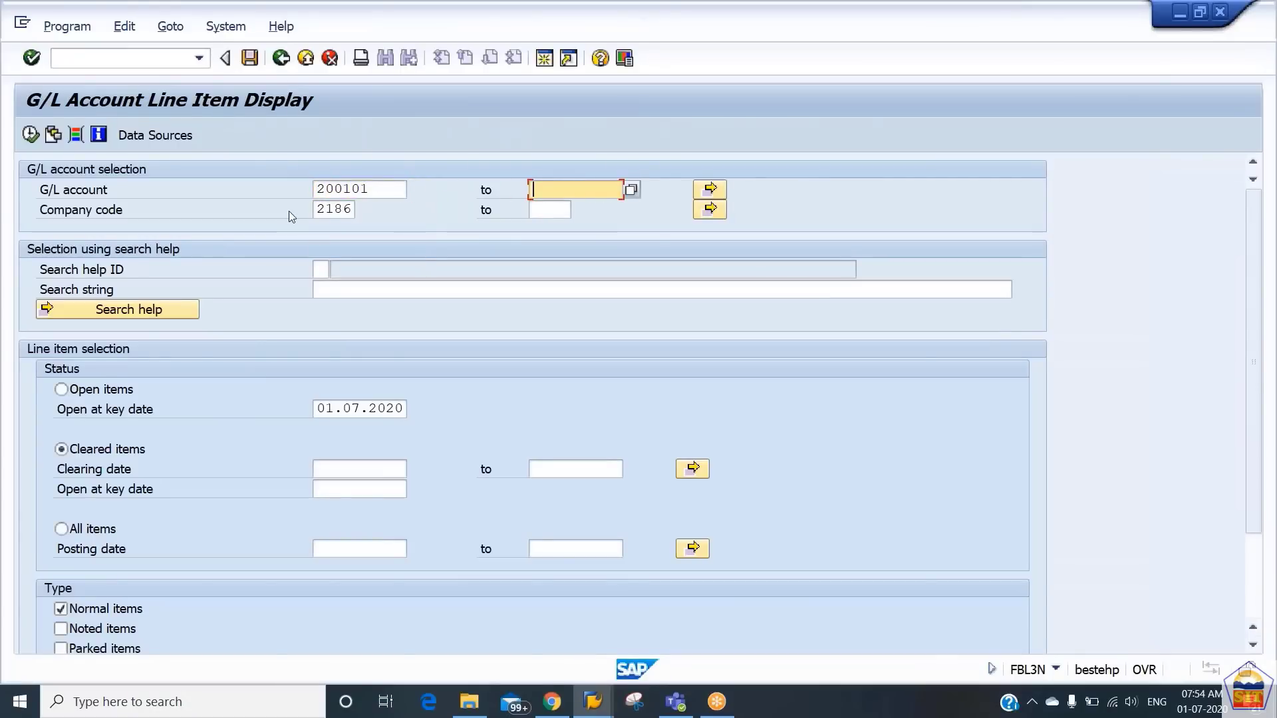
{"action": "left_click", "coordinate": [61, 389]}
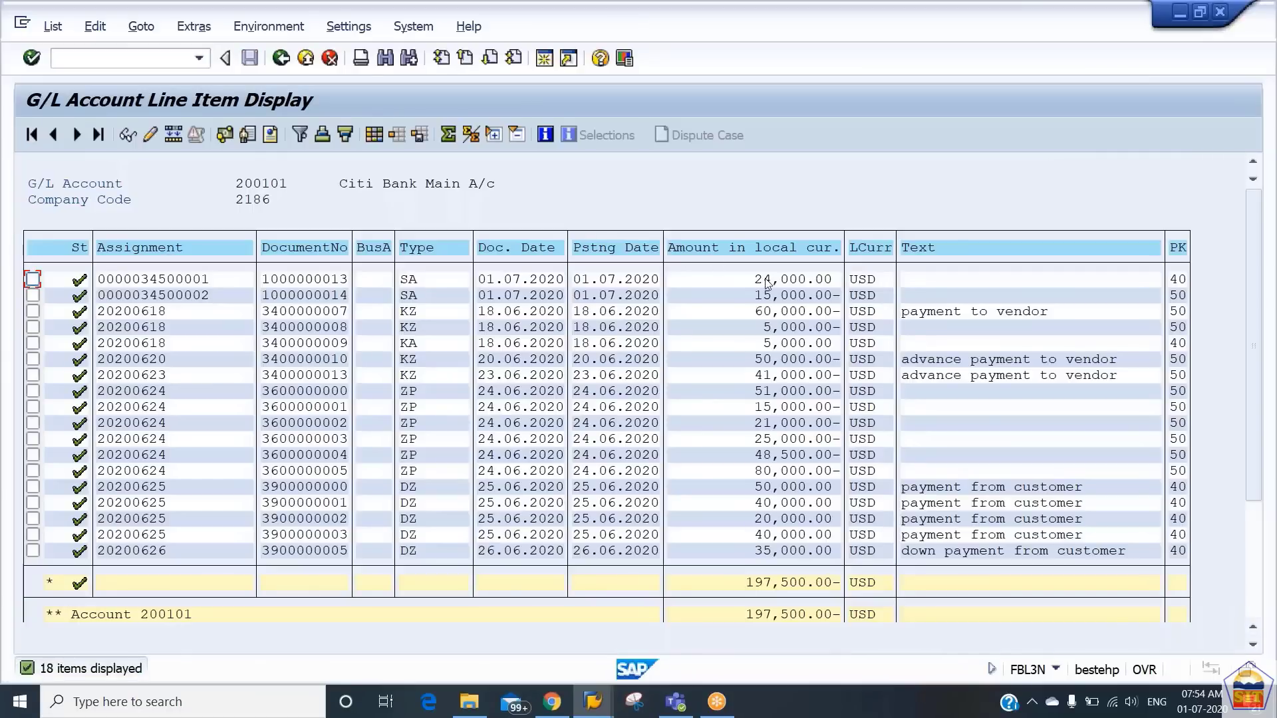
{"action": "left_click", "coordinate": [766, 280]}
{"action": "left_click", "coordinate": [773, 295]}
{"action": "left_click", "coordinate": [295, 298]}
{"action": "left_click", "coordinate": [97, 61]}
{"action": "left_click", "coordinate": [33, 279]}
{"action": "left_click", "coordinate": [125, 135]}
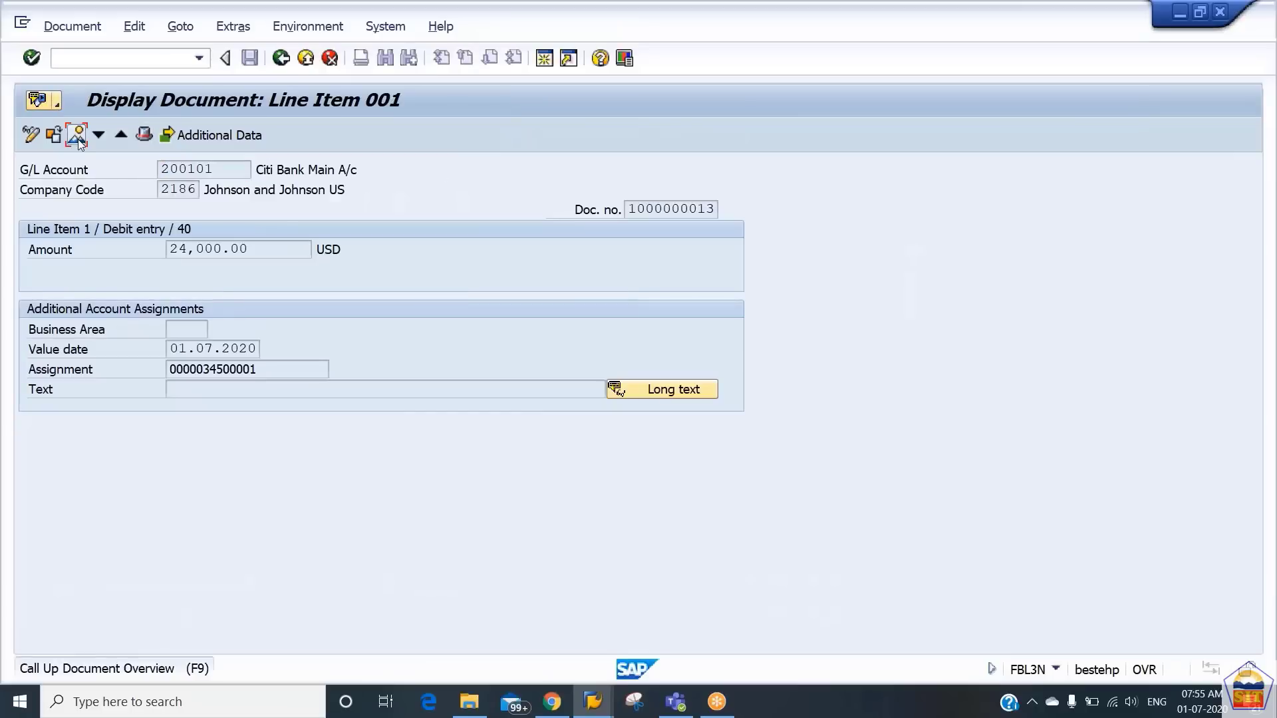
{"action": "left_click", "coordinate": [41, 101]}
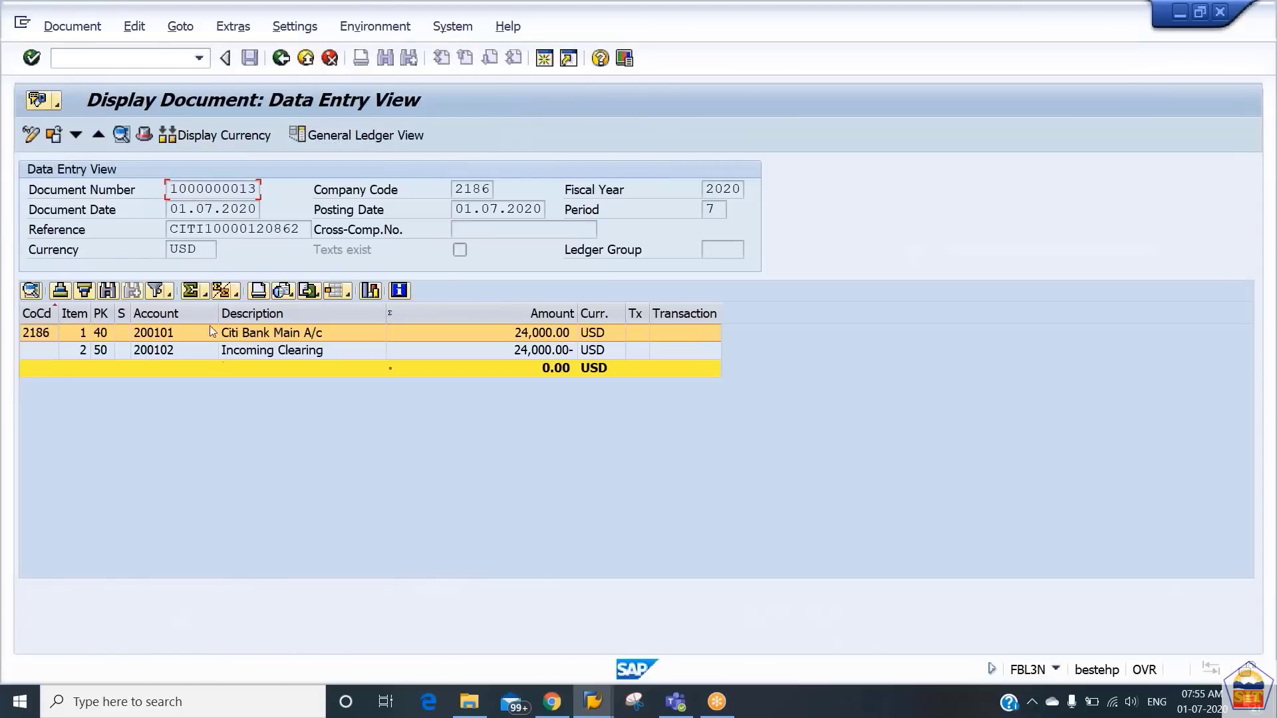
{"action": "left_click", "coordinate": [300, 351]}
{"action": "left_click", "coordinate": [294, 337]}
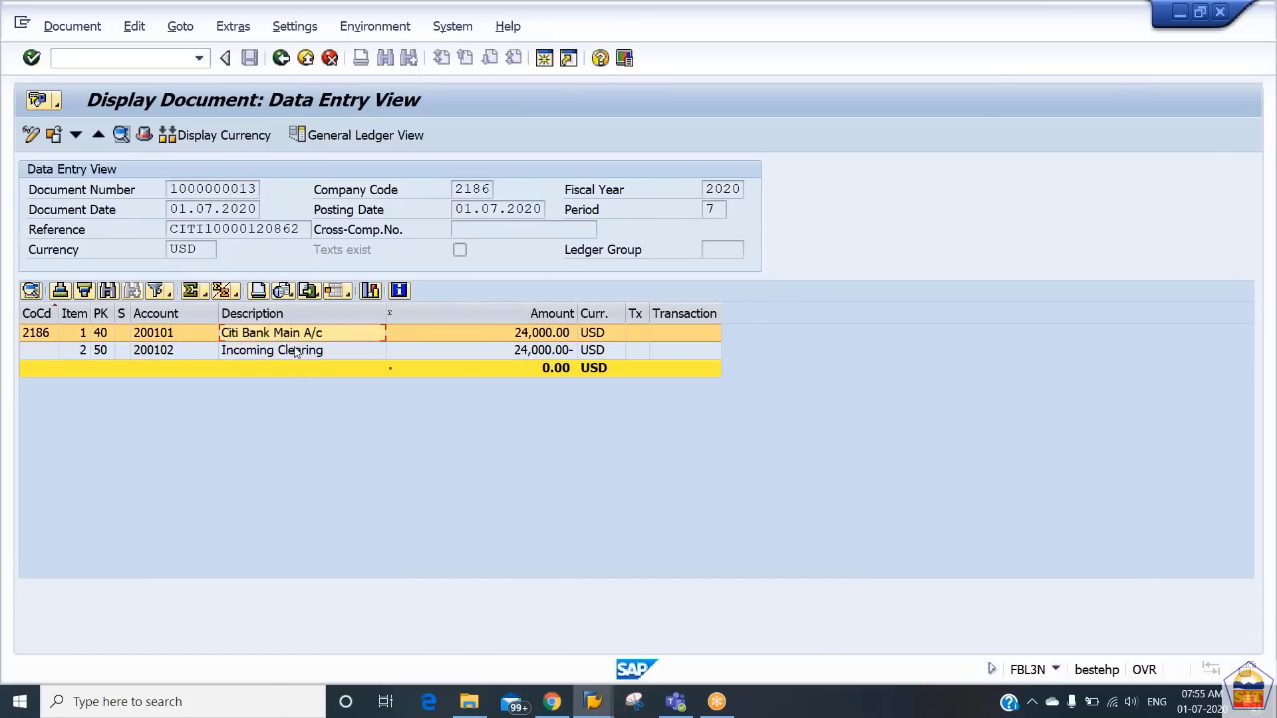
{"action": "left_click", "coordinate": [296, 355]}
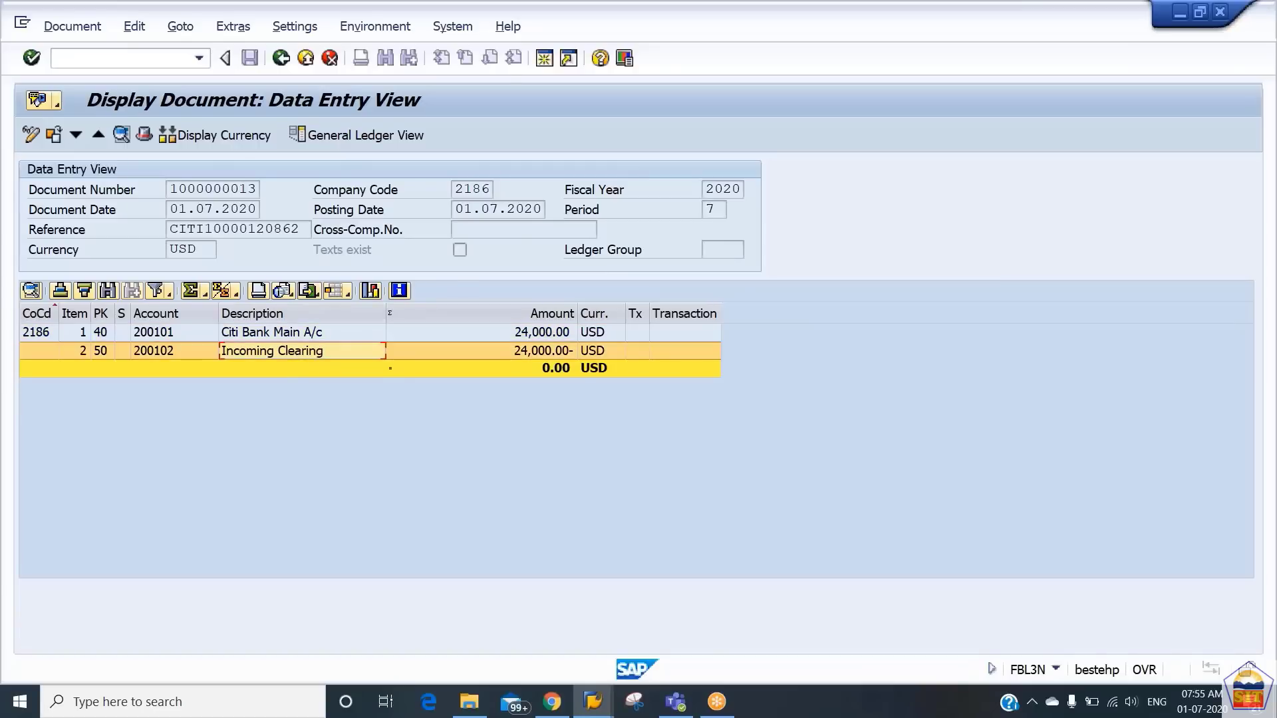
{"action": "left_click", "coordinate": [281, 59]}
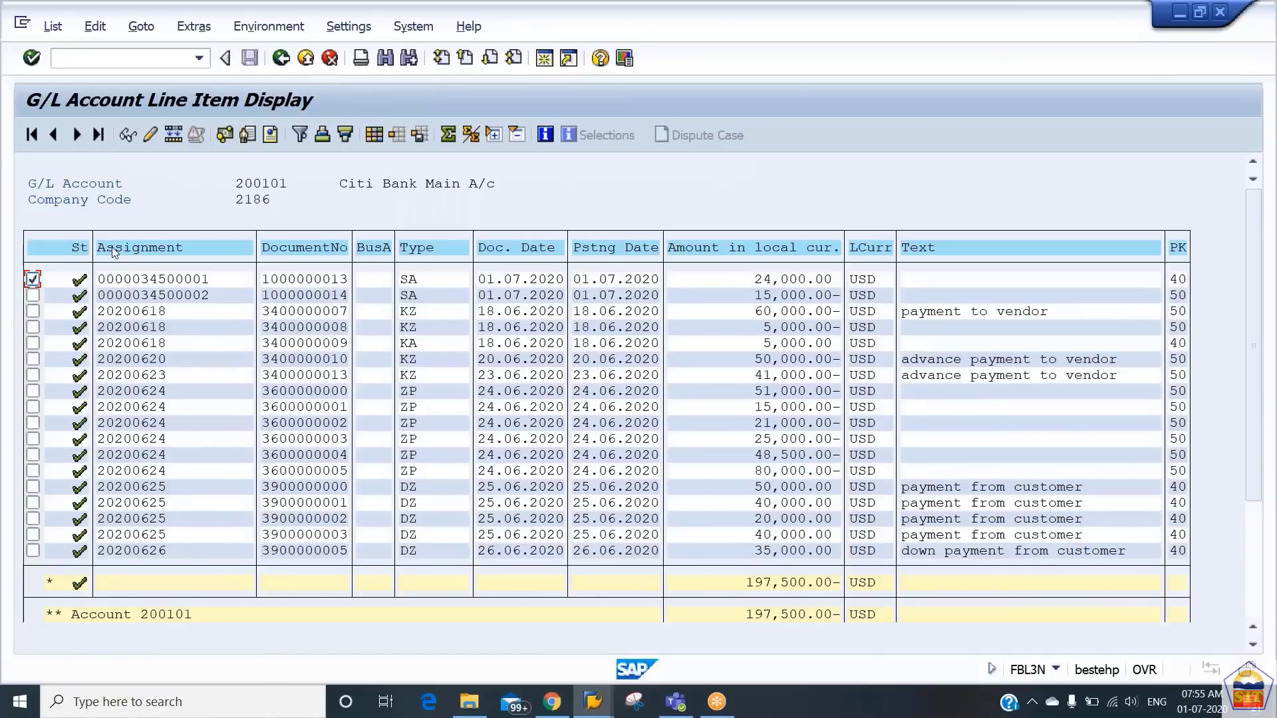
{"action": "left_click", "coordinate": [32, 280]}
{"action": "left_click", "coordinate": [32, 296]}
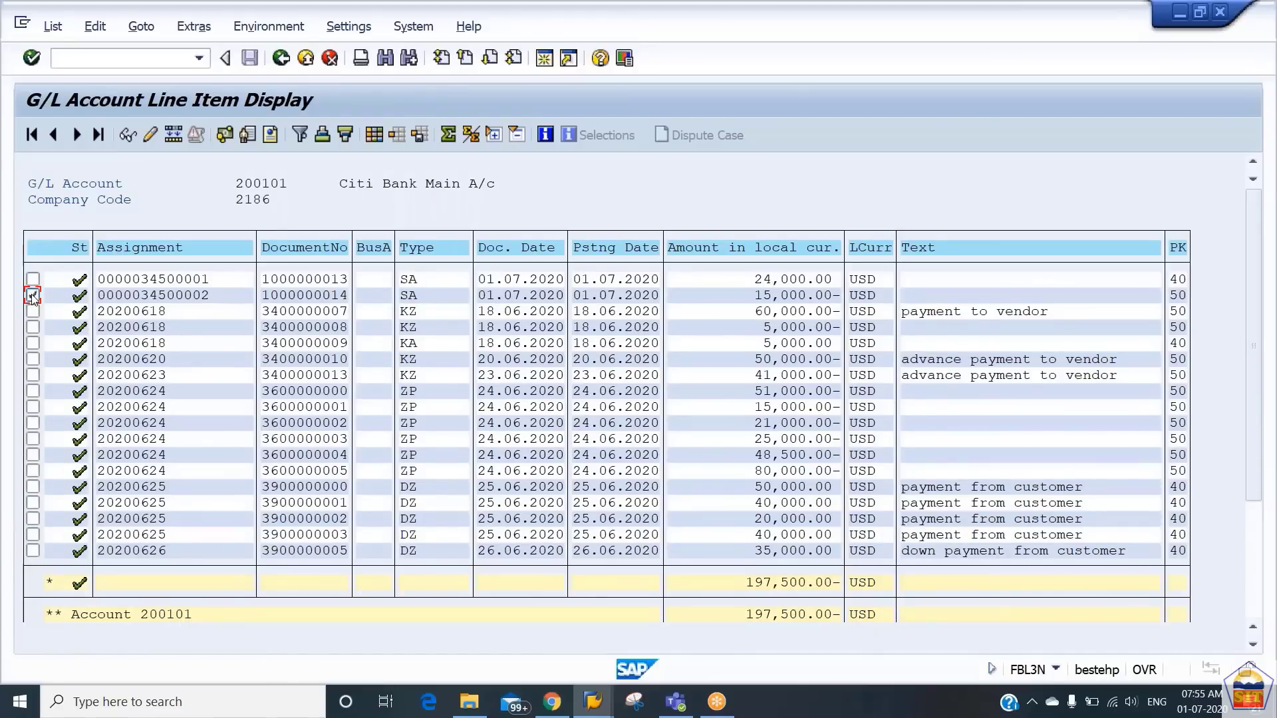
{"action": "left_click", "coordinate": [128, 137]}
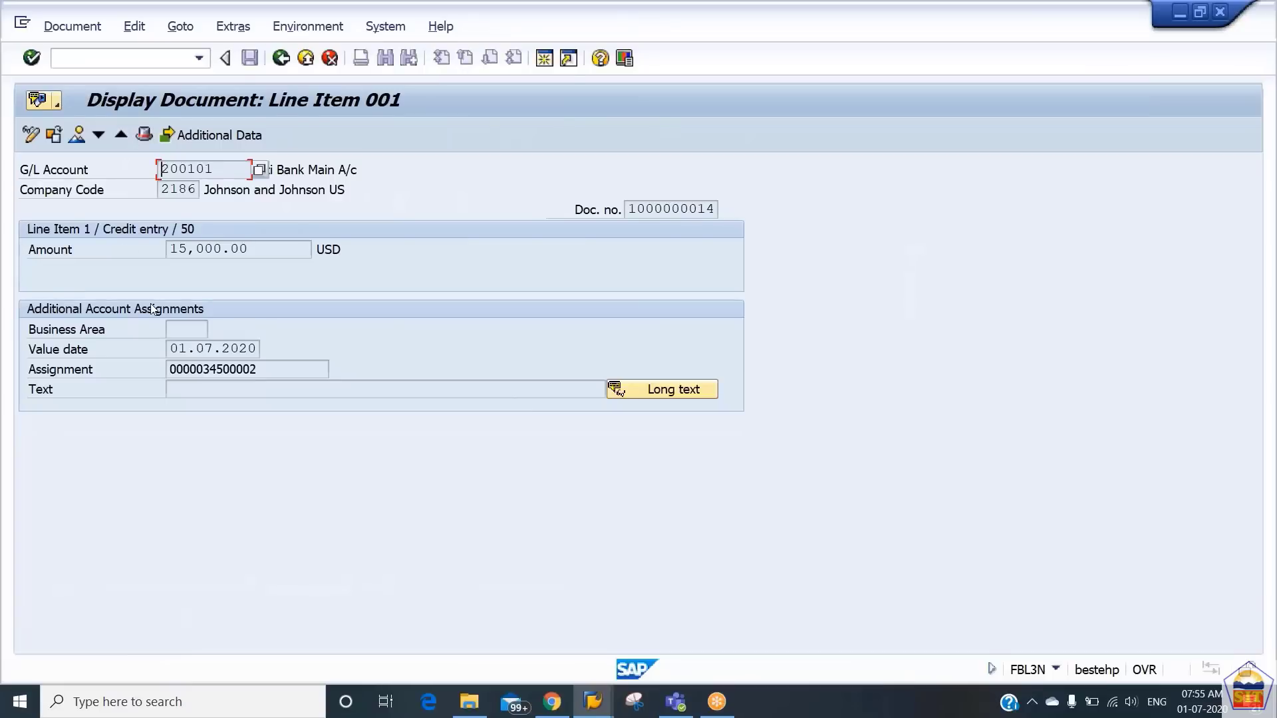
{"action": "left_click", "coordinate": [77, 136]}
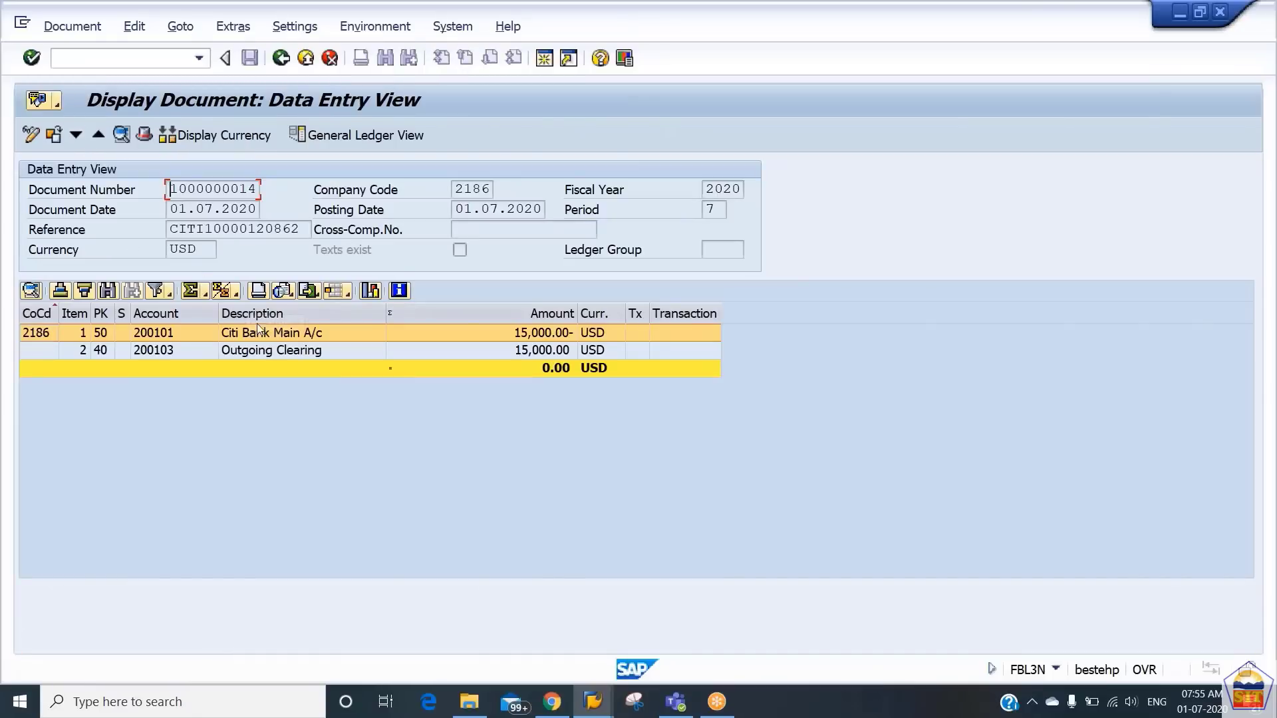
{"action": "left_click", "coordinate": [285, 353]}
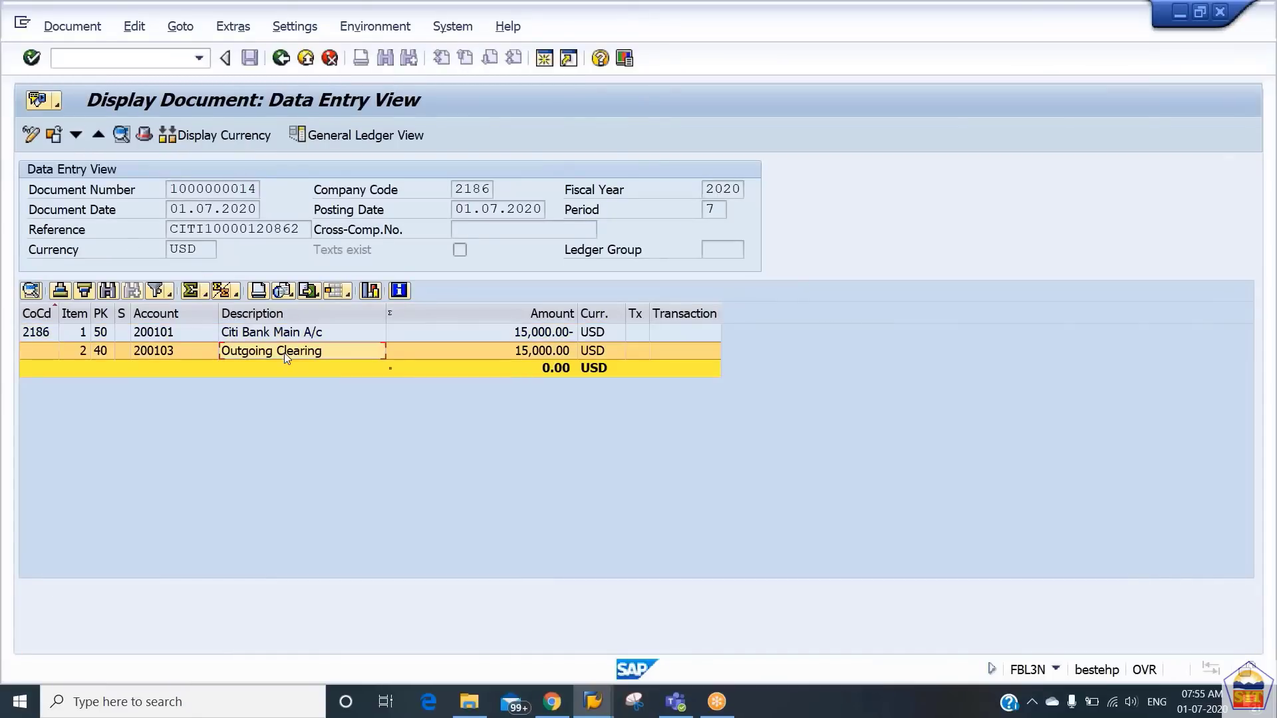